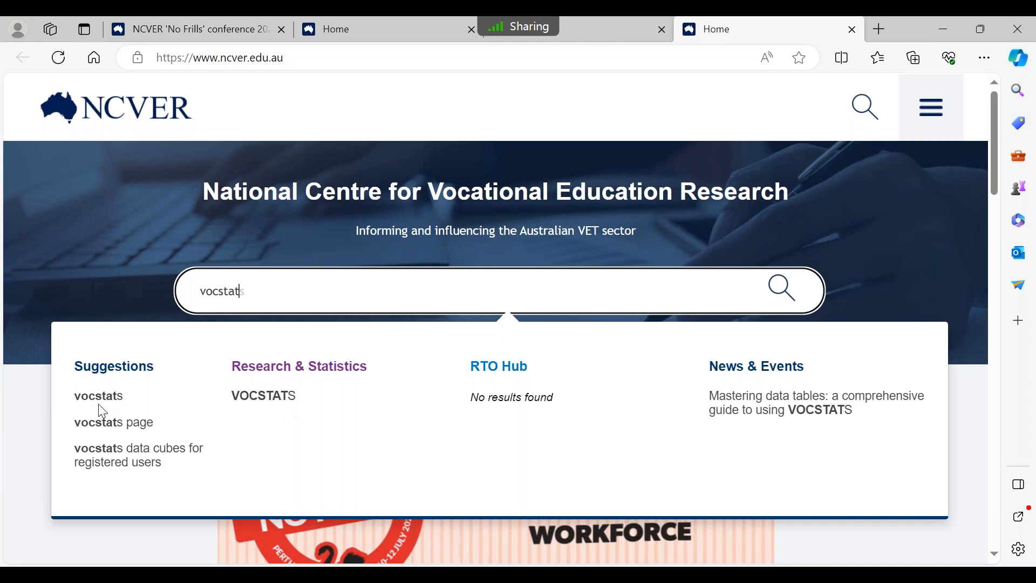
Dismiss the search suggestions and open the VOCSTATS page from the home page's Quick access section
{"action": "left_click", "coordinate": [908, 287]}
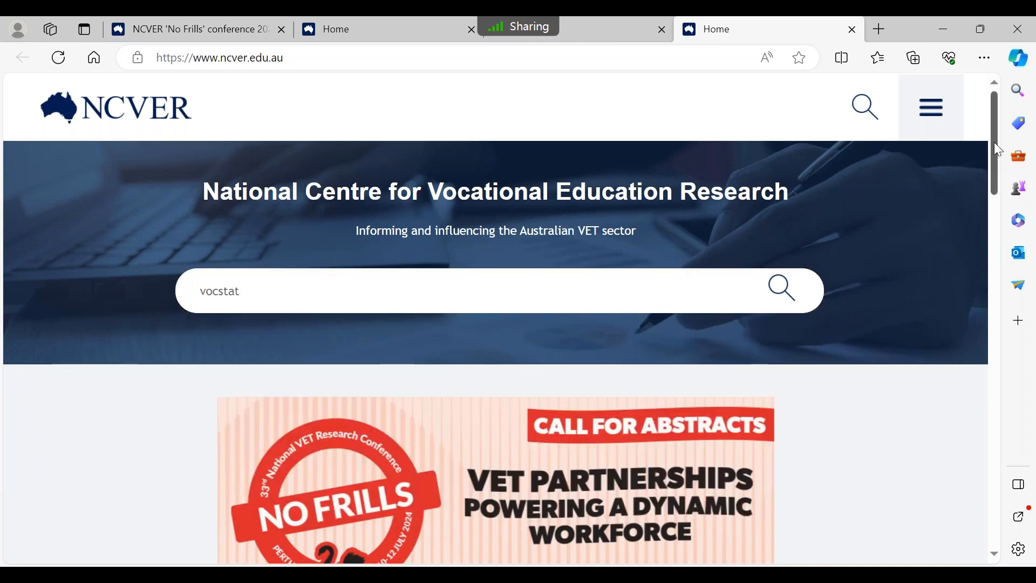
{"action": "left_click_drag", "start_coordinate": [994, 143], "coordinate": [994, 328]}
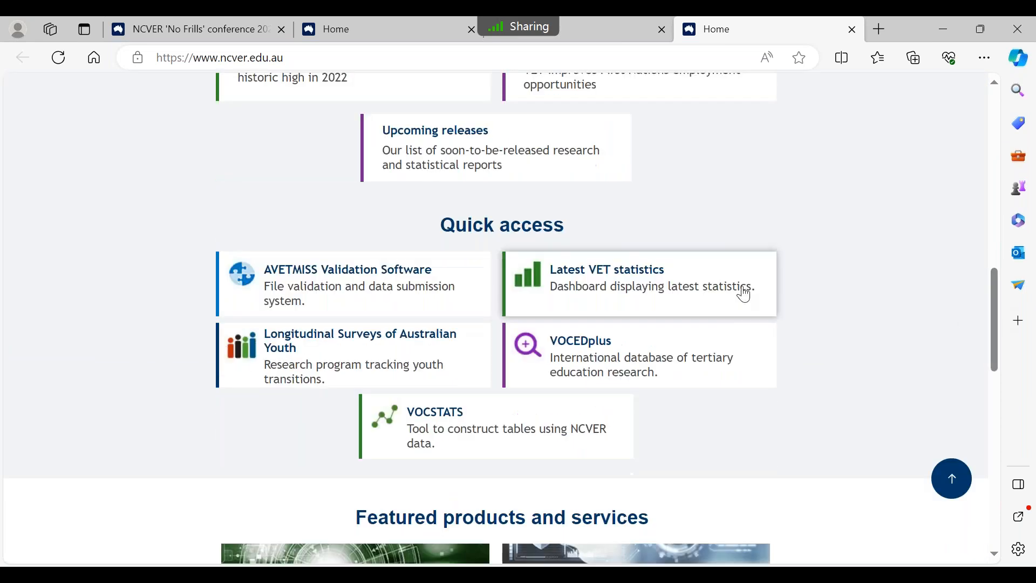
{"action": "left_click_drag", "start_coordinate": [568, 225], "coordinate": [455, 226]}
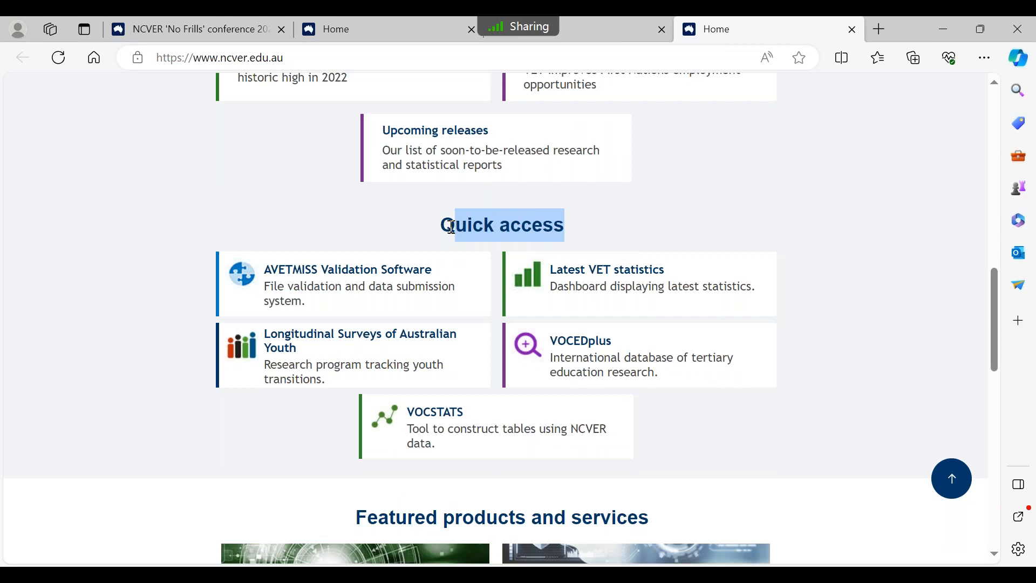
{"action": "left_click", "coordinate": [476, 435]}
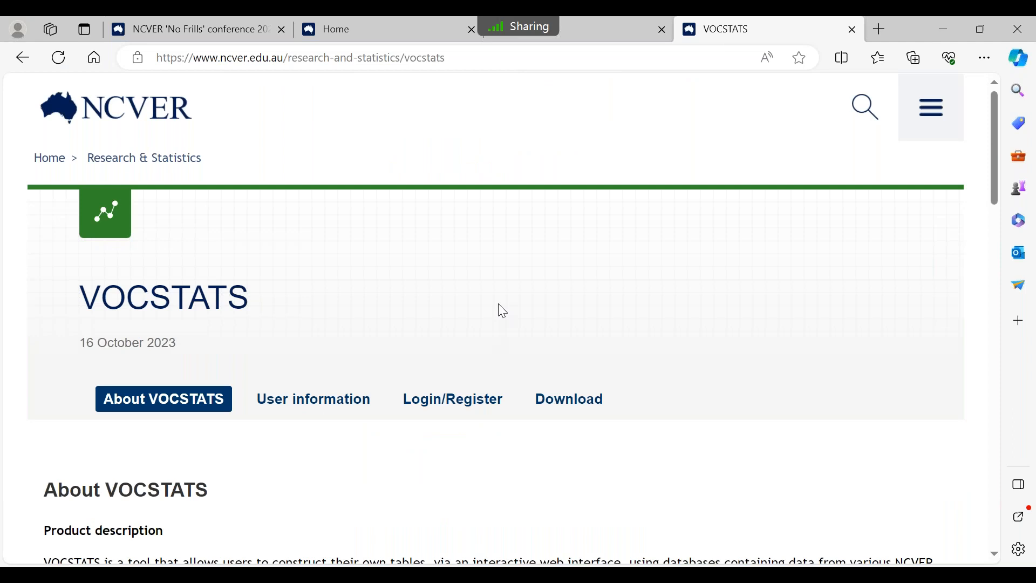
Review the VOCSTATS information, open its login page and log in with the prefilled credentials
{"action": "scroll", "coordinate": [502, 311], "scroll_direction": "down", "scroll_amount": 3}
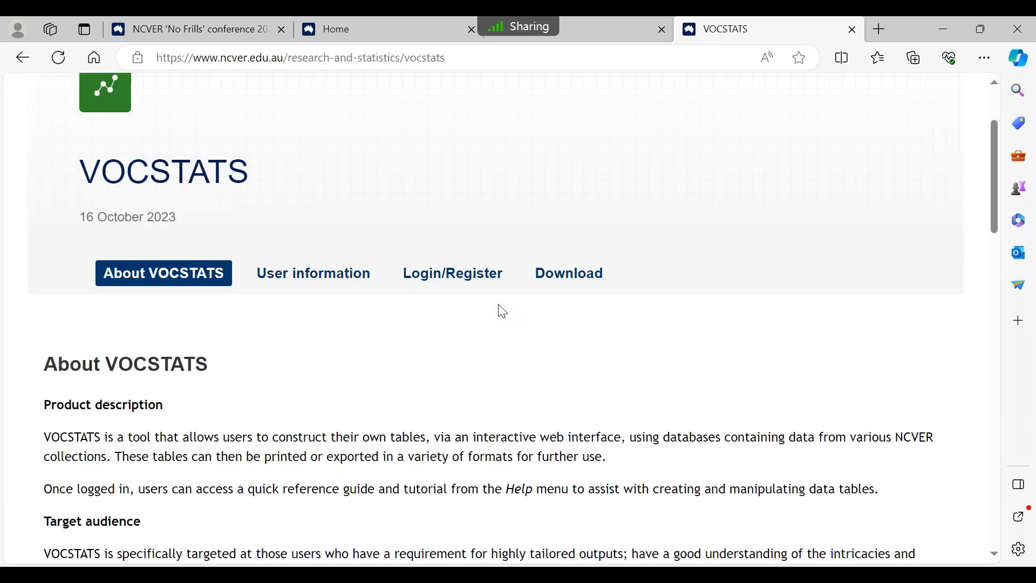
{"action": "scroll", "coordinate": [392, 364], "scroll_direction": "down", "scroll_amount": 2}
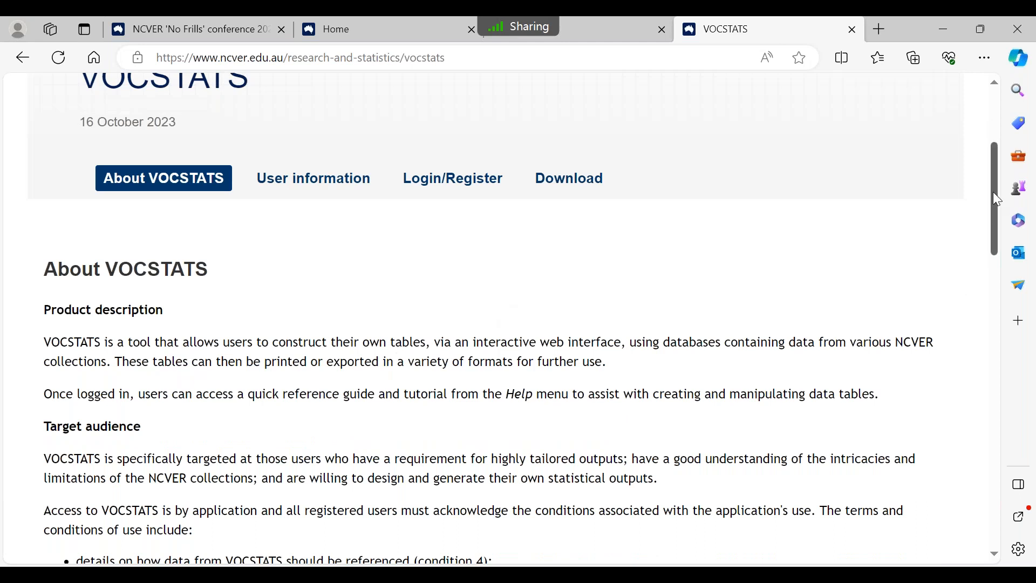
{"action": "left_click_drag", "start_coordinate": [993, 193], "coordinate": [988, 336]}
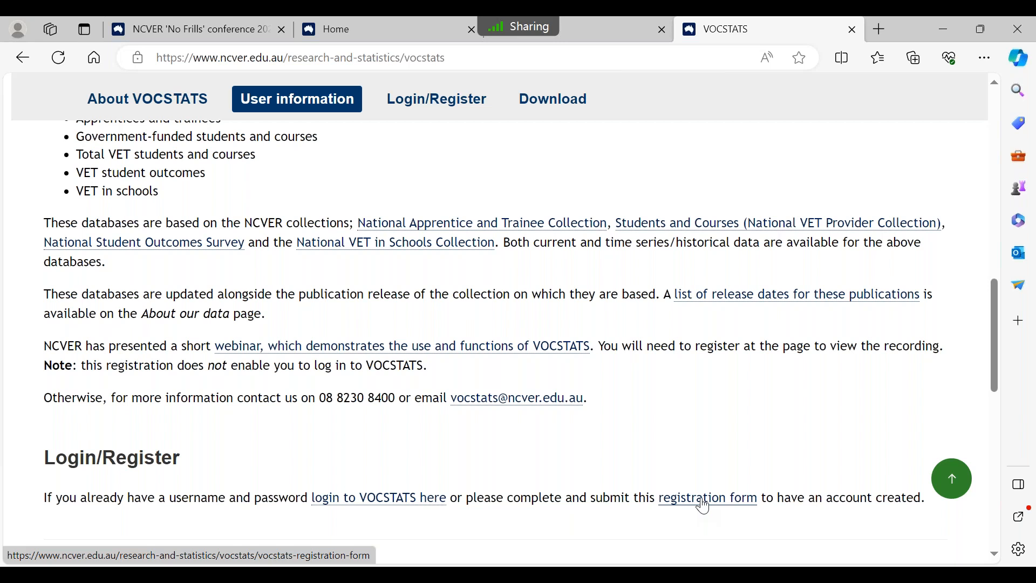
{"action": "left_click", "coordinate": [356, 505]}
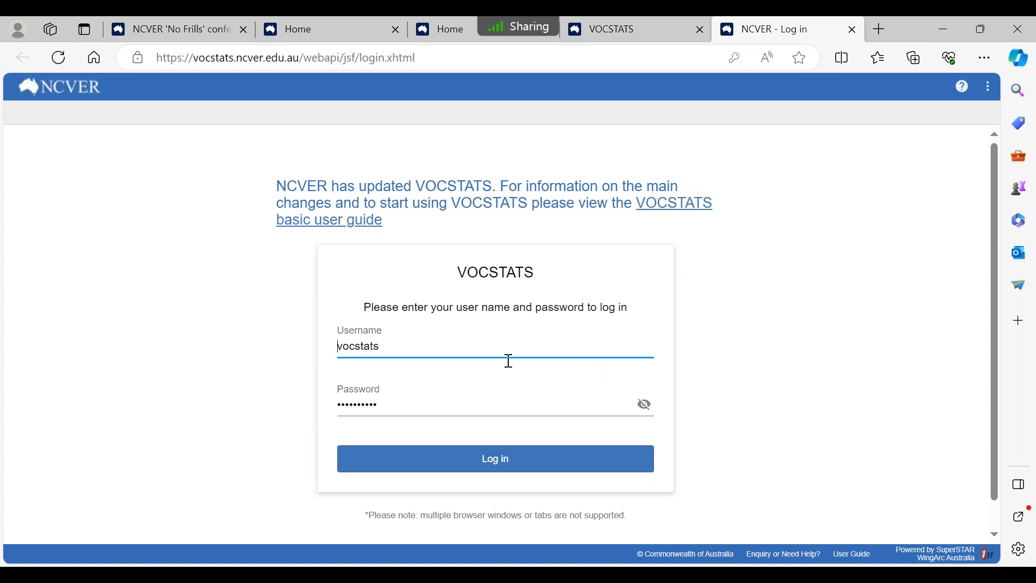
{"action": "left_click", "coordinate": [492, 467]}
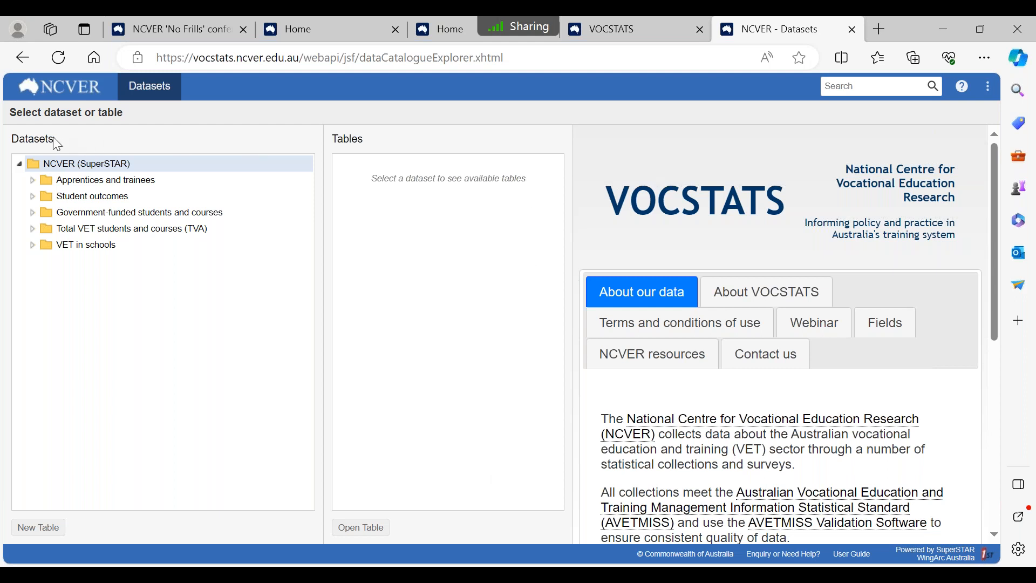
Examine the contents of each NCVER dataset folder, from Apprentices and trainees through VET in schools
{"action": "left_click", "coordinate": [34, 181]}
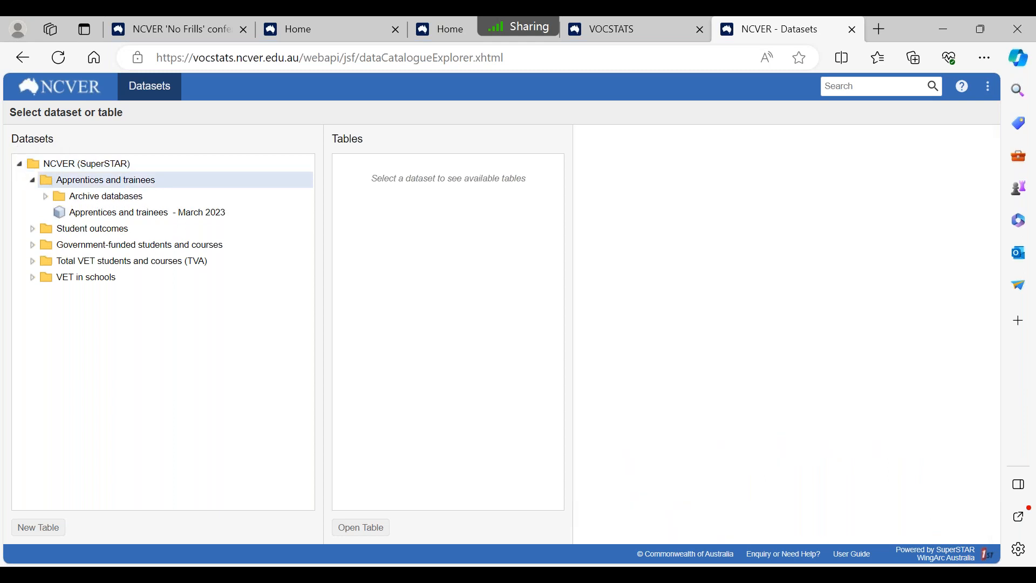
{"action": "left_click", "coordinate": [32, 181]}
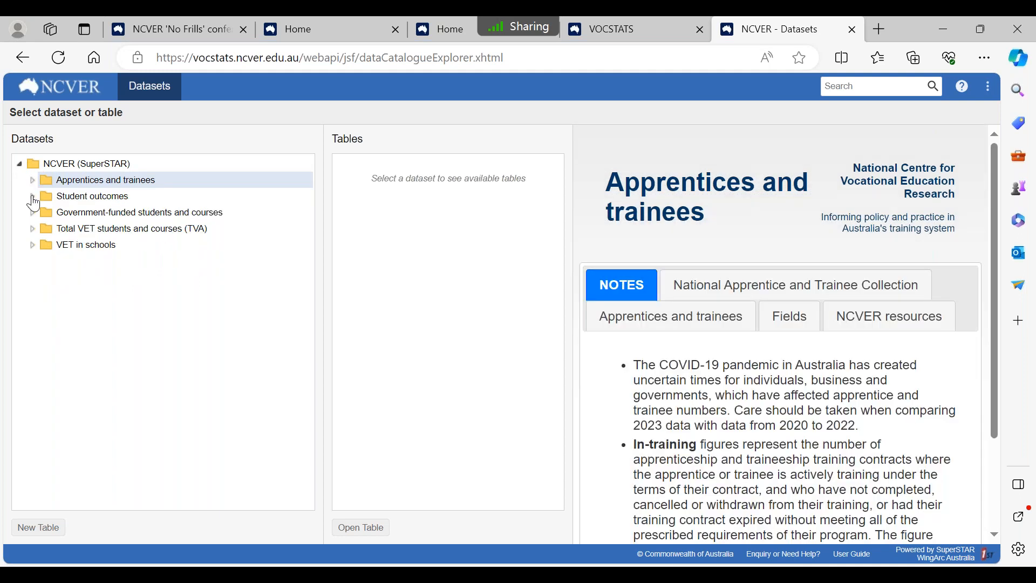
{"action": "left_click", "coordinate": [32, 196]}
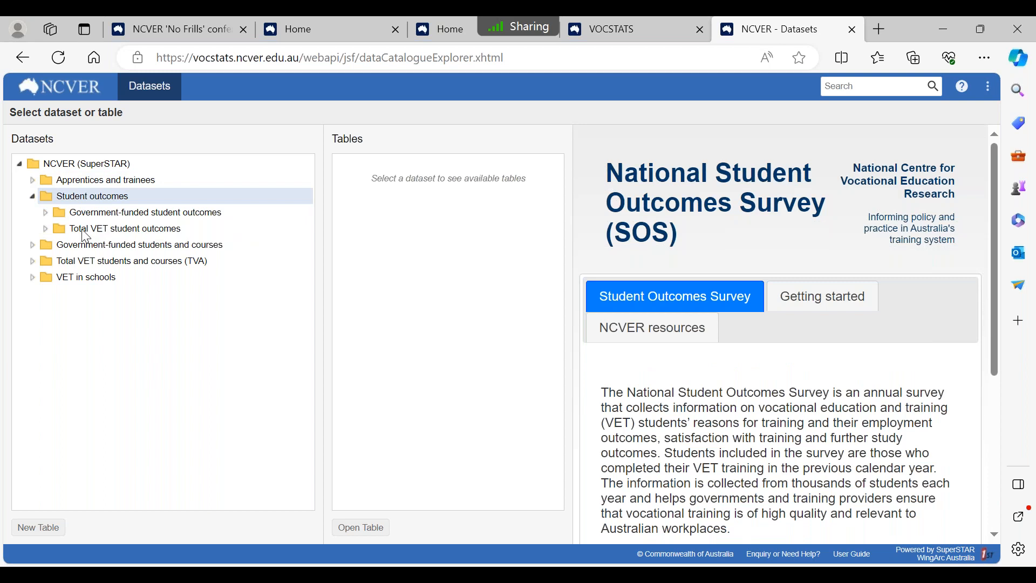
{"action": "left_click", "coordinate": [32, 196]}
{"action": "left_click", "coordinate": [32, 214]}
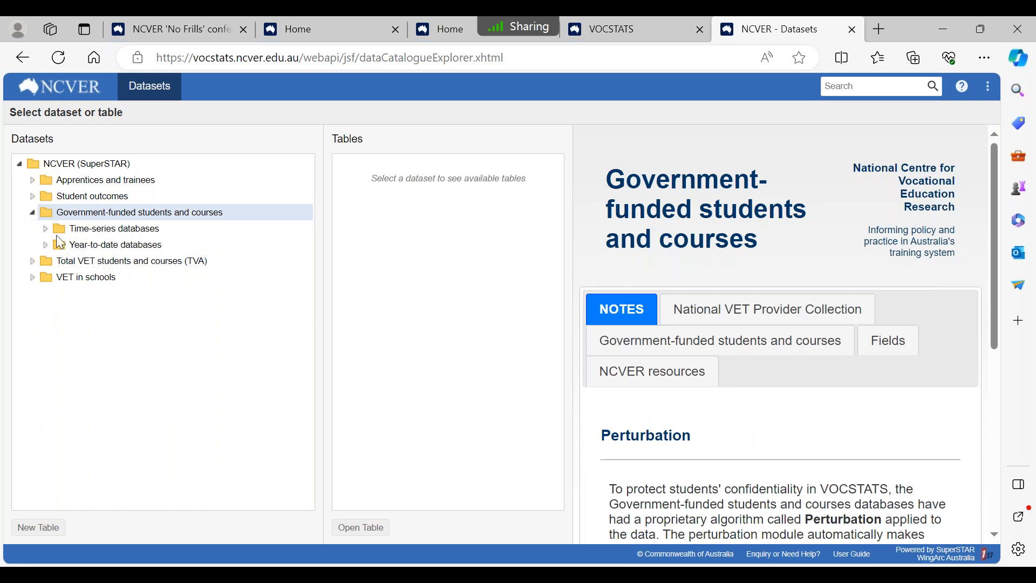
{"action": "left_click", "coordinate": [32, 213]}
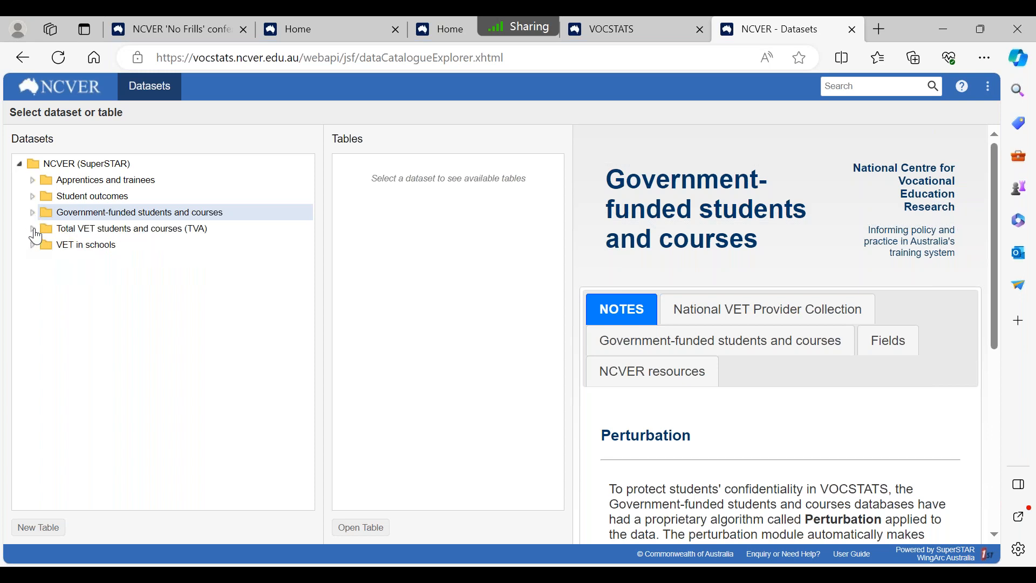
{"action": "left_click", "coordinate": [33, 230]}
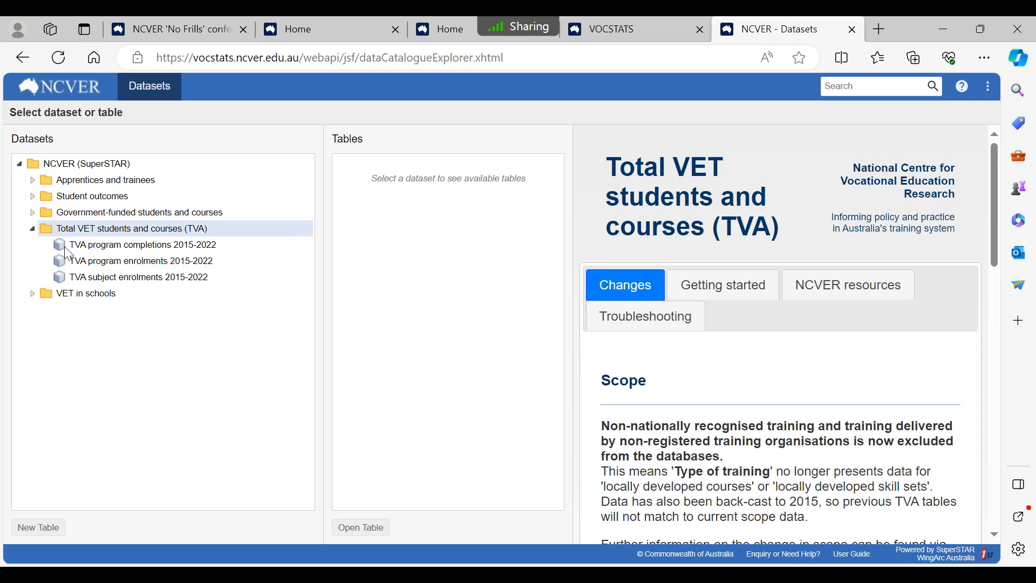
{"action": "left_click", "coordinate": [33, 229]}
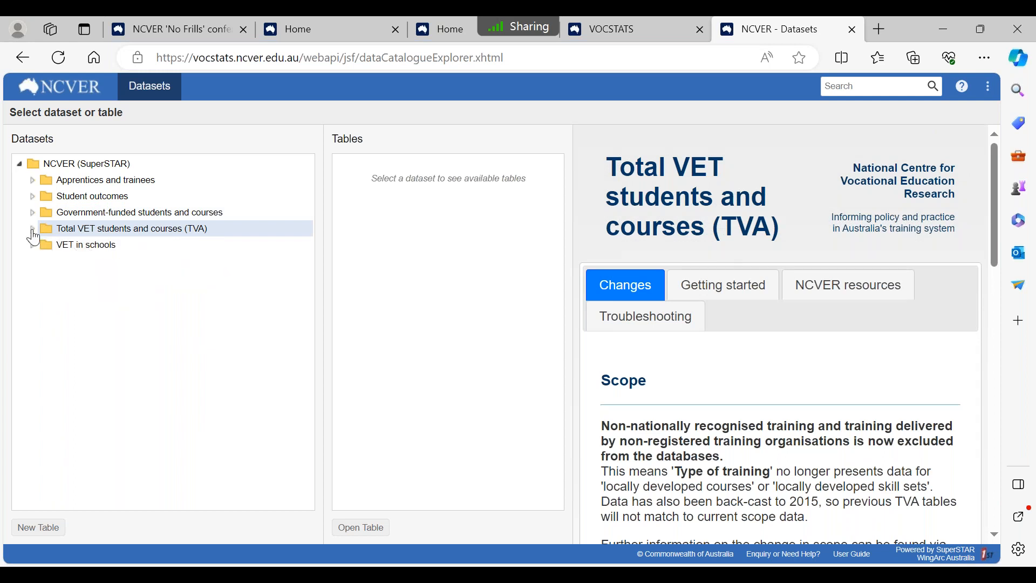
{"action": "left_click", "coordinate": [32, 245]}
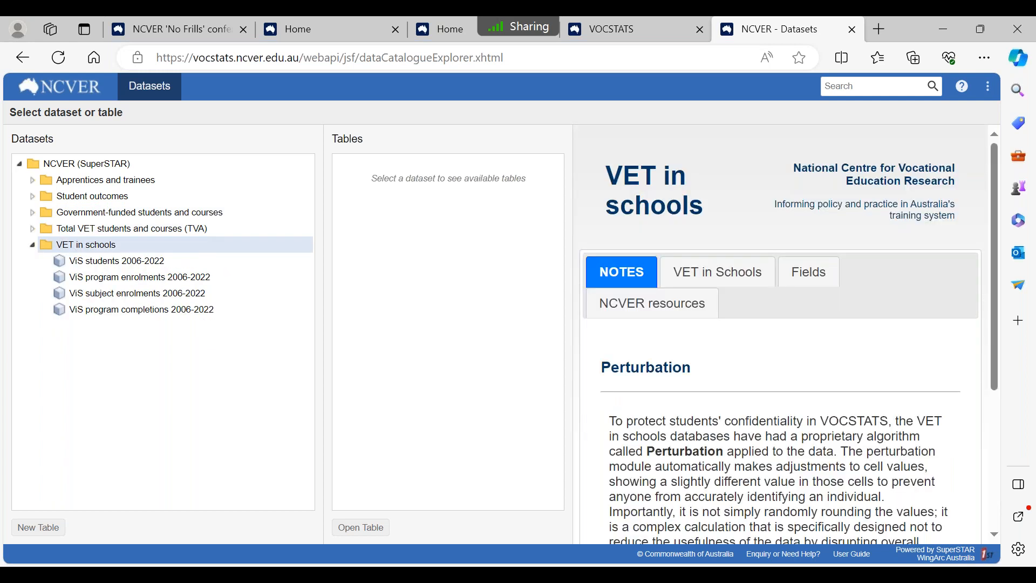
{"action": "left_click", "coordinate": [33, 246]}
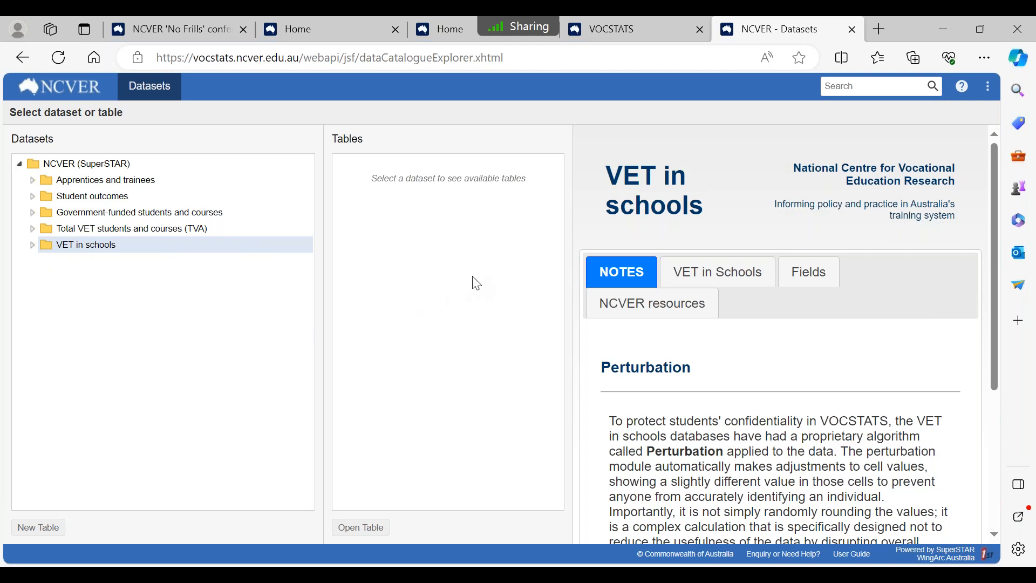
Review the scope notes for TVA program enrolments 2015-2022 under Total VET students and courses (TVA), and open the dataset in a new table
{"action": "left_click", "coordinate": [33, 229]}
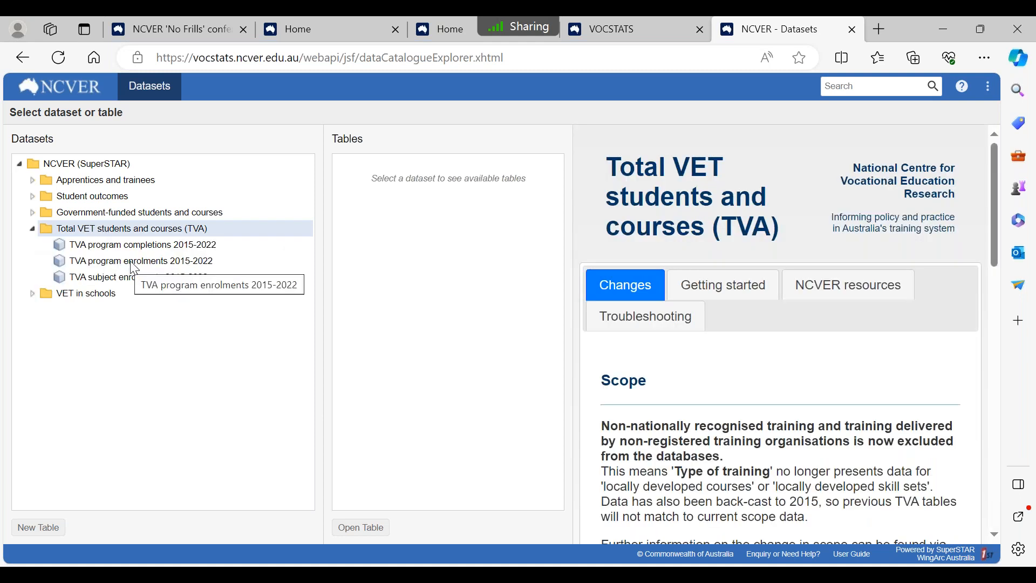
{"action": "left_click", "coordinate": [134, 268]}
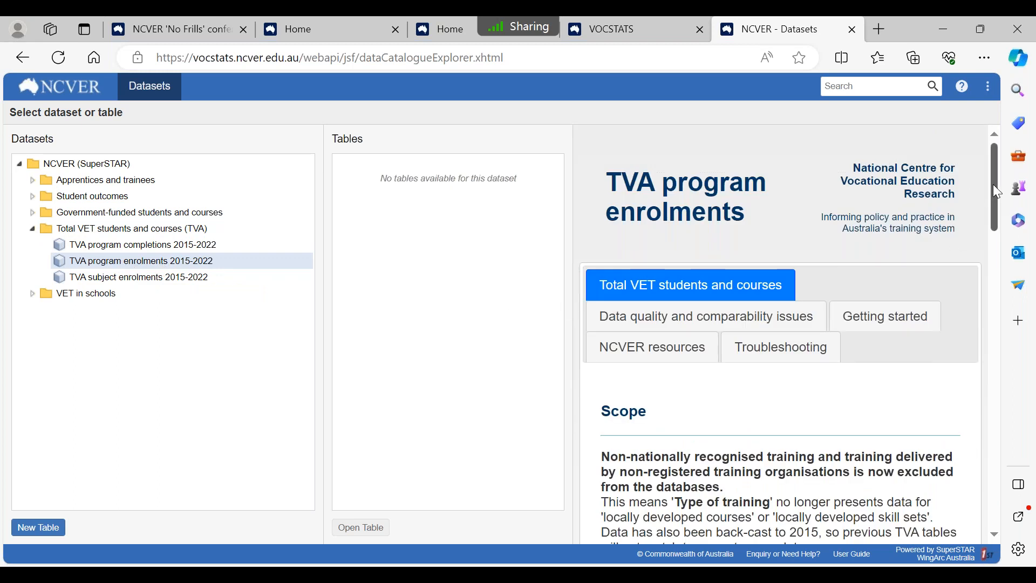
{"action": "scroll", "coordinate": [997, 205], "scroll_direction": "down", "scroll_amount": 1}
{"action": "scroll", "coordinate": [996, 211], "scroll_direction": "down", "scroll_amount": 3}
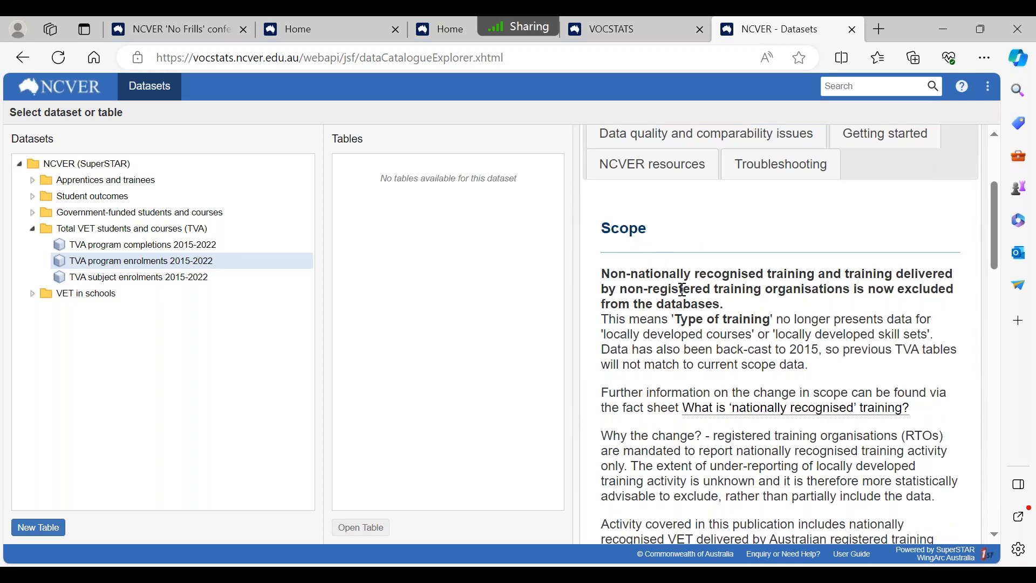
{"action": "scroll", "coordinate": [996, 235], "scroll_direction": "down", "scroll_amount": 1}
{"action": "left_click_drag", "start_coordinate": [994, 233], "coordinate": [994, 298]}
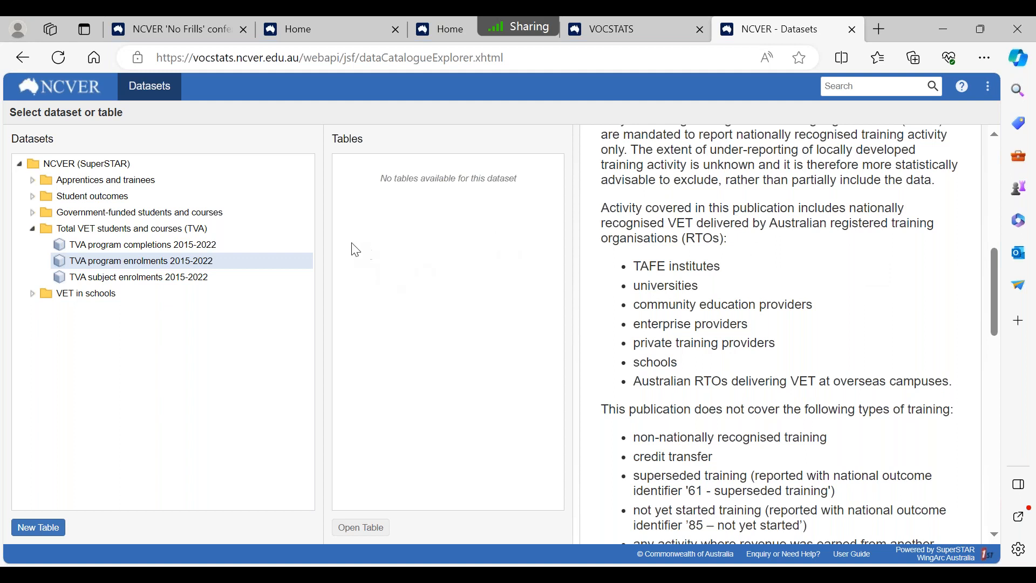
{"action": "double_click", "coordinate": [148, 265]}
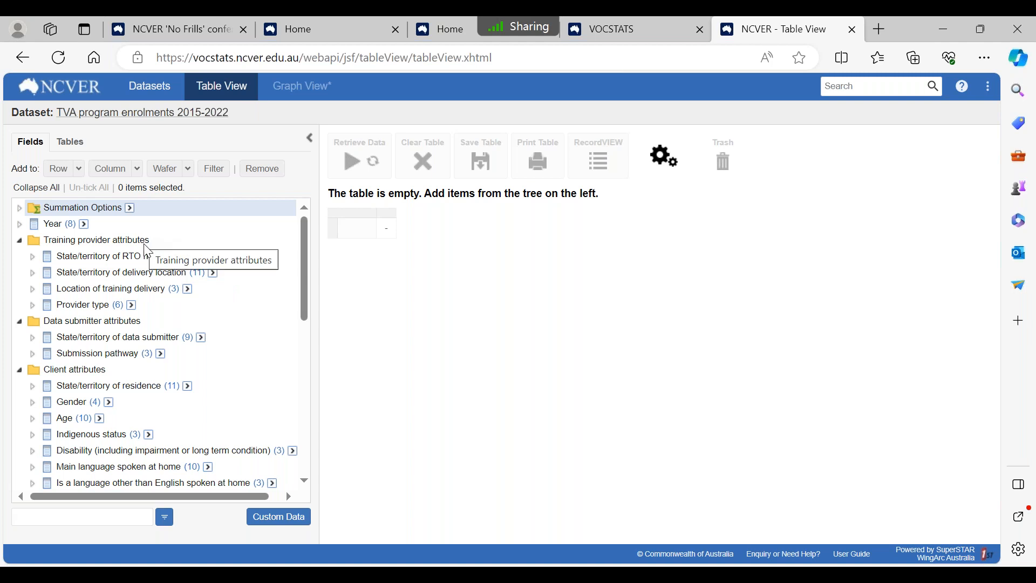
Look through the available fields, add the years 2021 and 2022 as table columns, and turn off the Year total
{"action": "left_click_drag", "start_coordinate": [304, 246], "coordinate": [304, 248]}
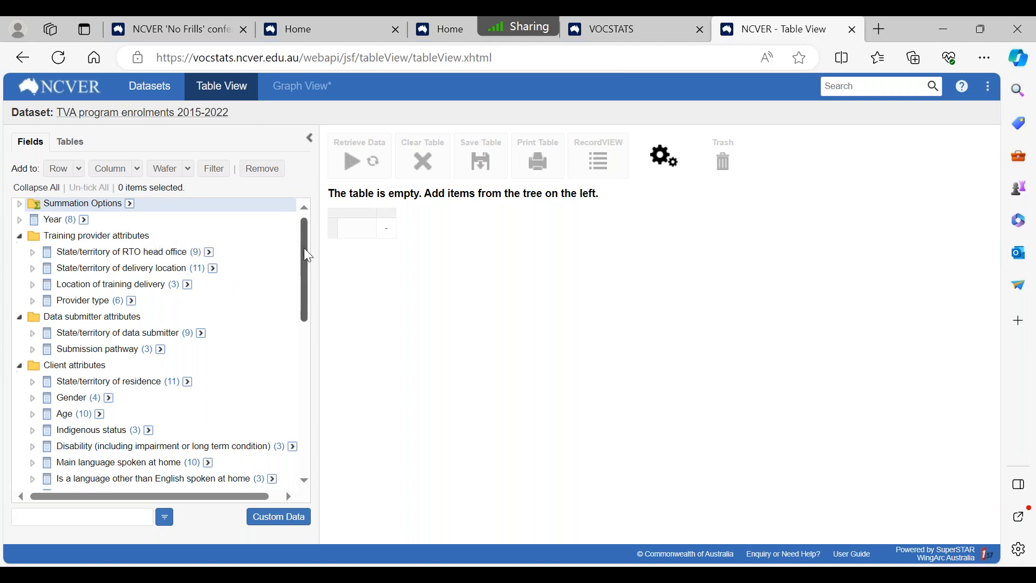
{"action": "scroll", "coordinate": [173, 249], "scroll_direction": "down", "scroll_amount": 3}
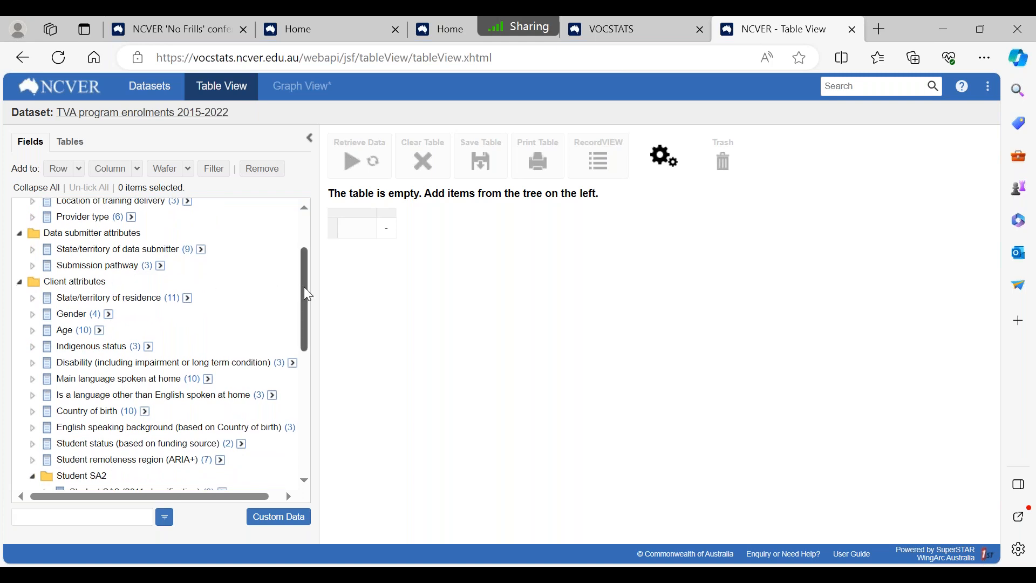
{"action": "left_click_drag", "start_coordinate": [304, 287], "coordinate": [161, 404]}
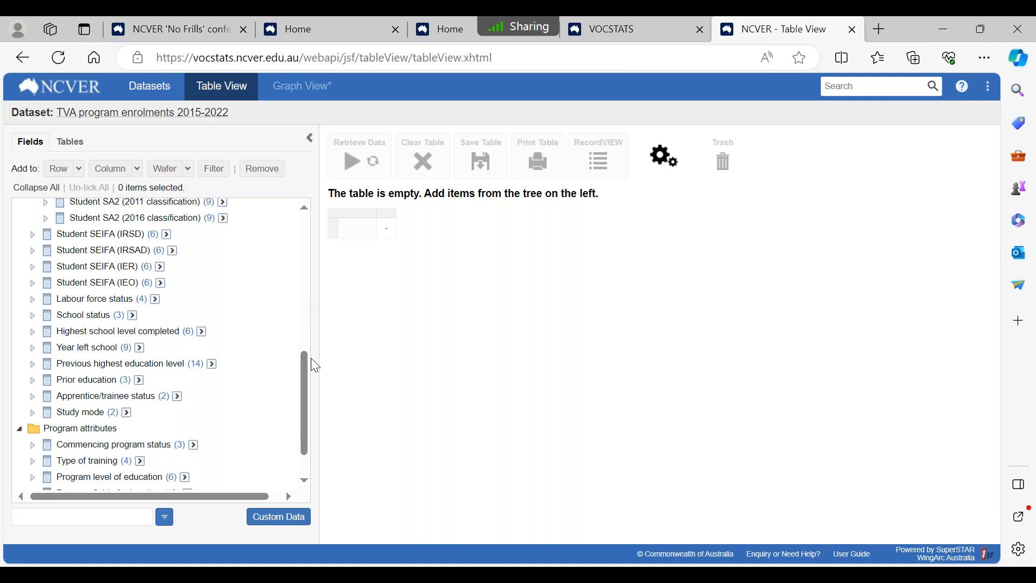
{"action": "left_click_drag", "start_coordinate": [305, 368], "coordinate": [311, 226]}
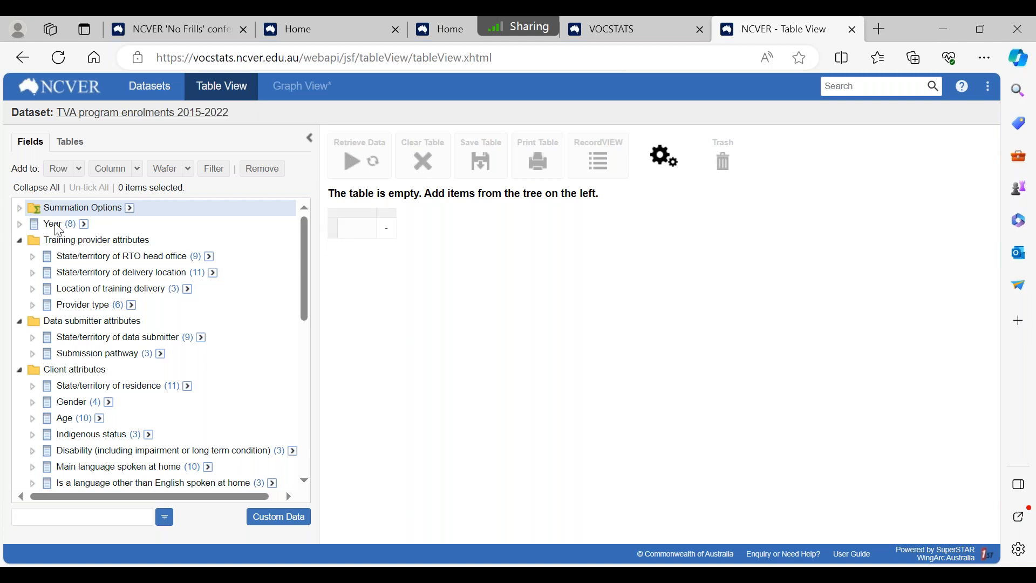
{"action": "left_click", "coordinate": [20, 225]}
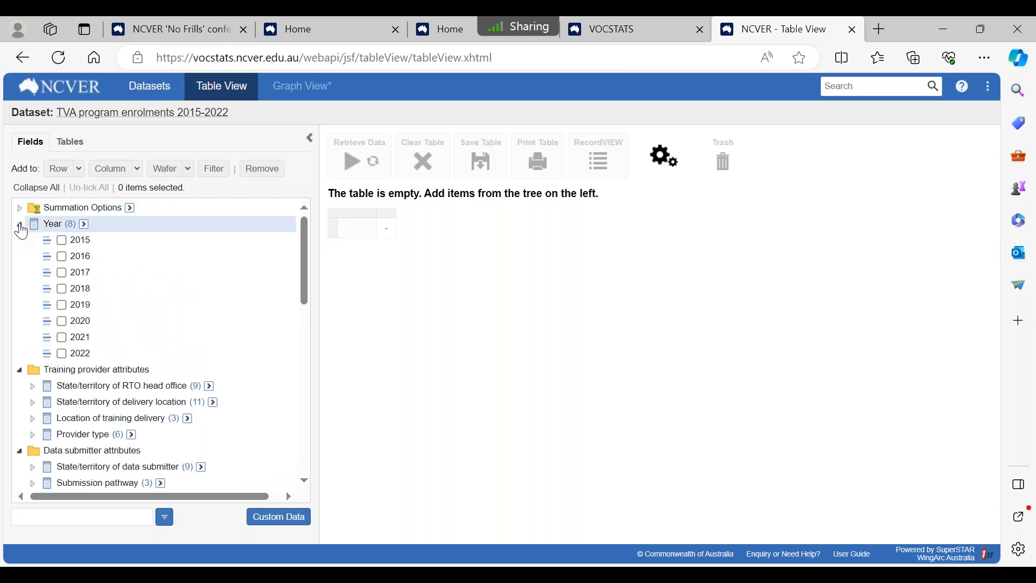
{"action": "left_click", "coordinate": [62, 338]}
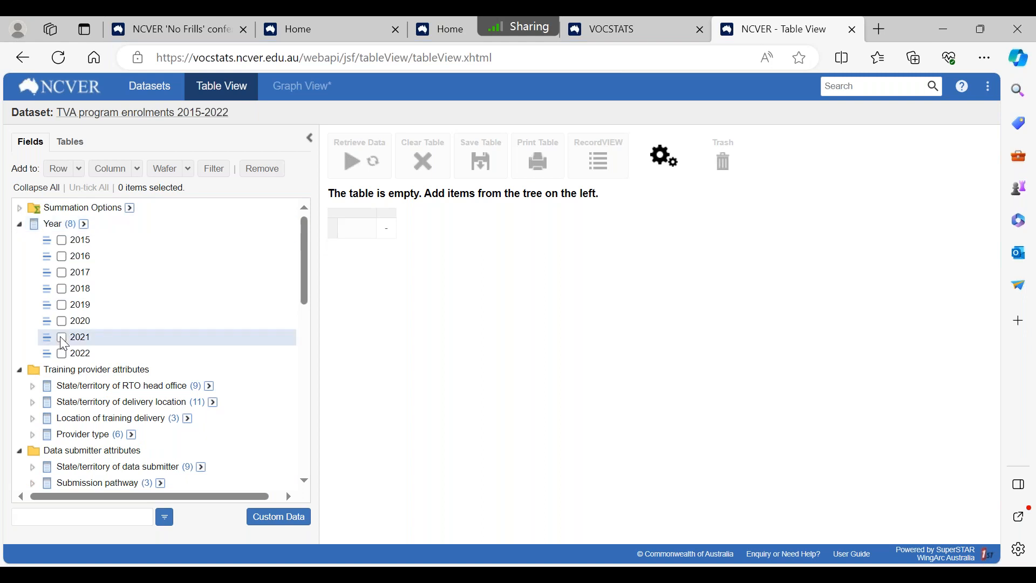
{"action": "left_click", "coordinate": [62, 355]}
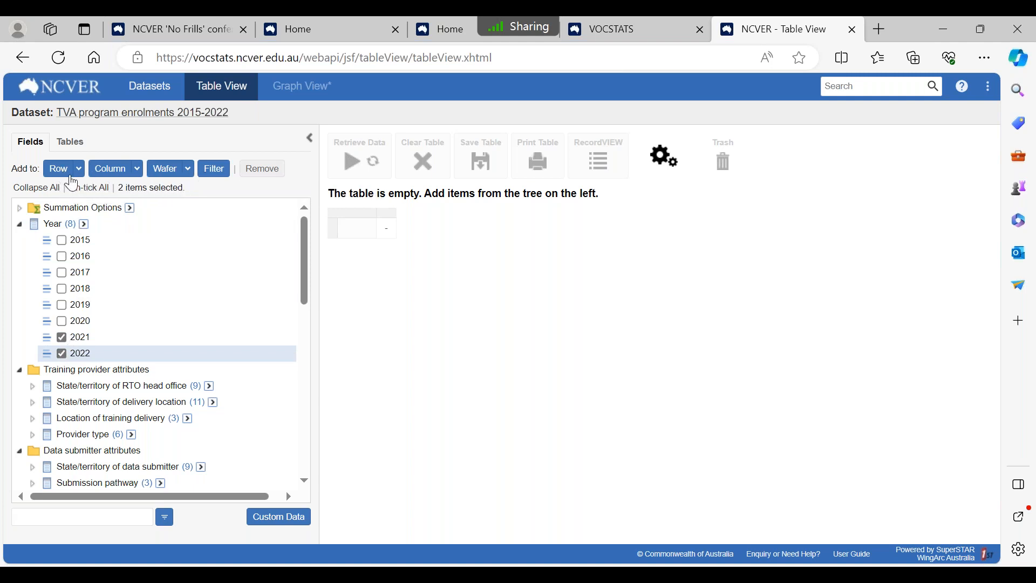
{"action": "left_click", "coordinate": [111, 169]}
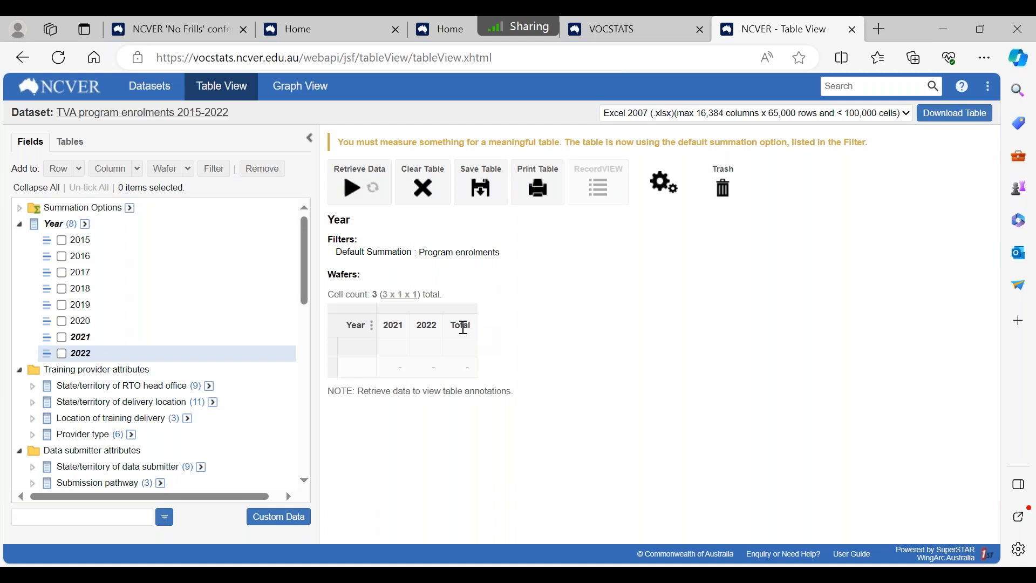
{"action": "left_click", "coordinate": [372, 325]}
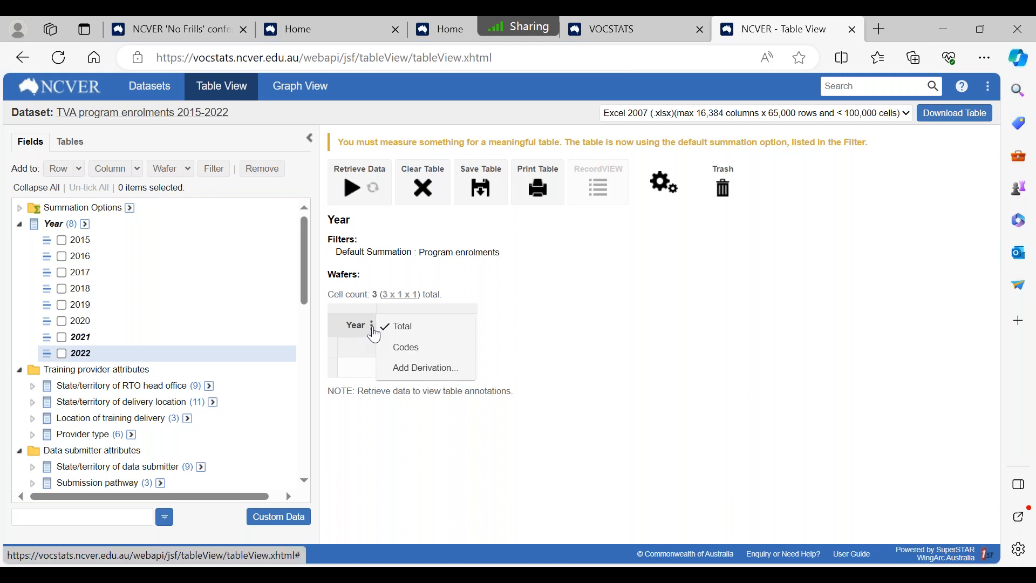
{"action": "left_click", "coordinate": [413, 327]}
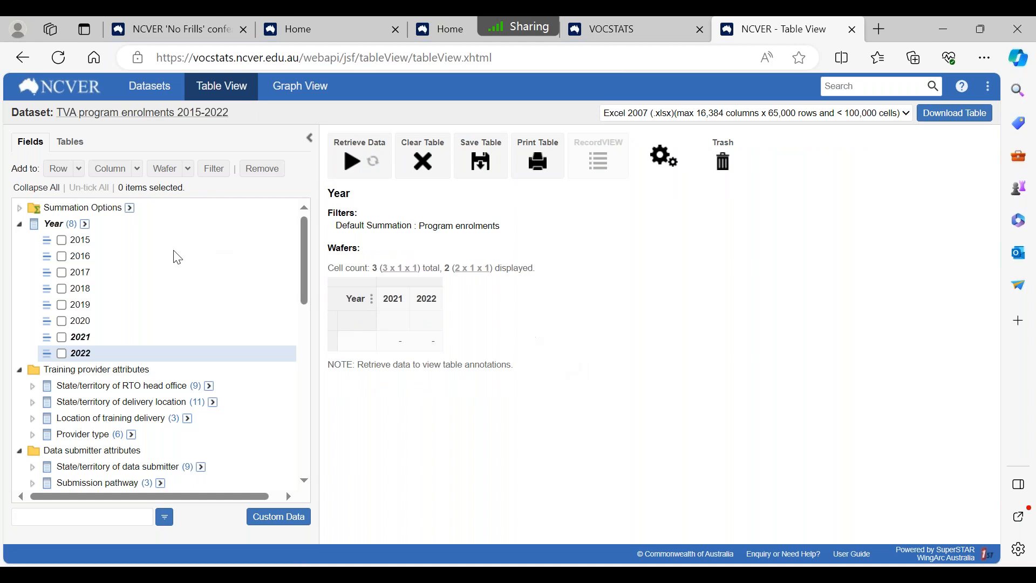
Expand Program level of education under Program attributes and add the whole field as the table's rows
{"action": "left_click_drag", "start_coordinate": [303, 241], "coordinate": [297, 423]}
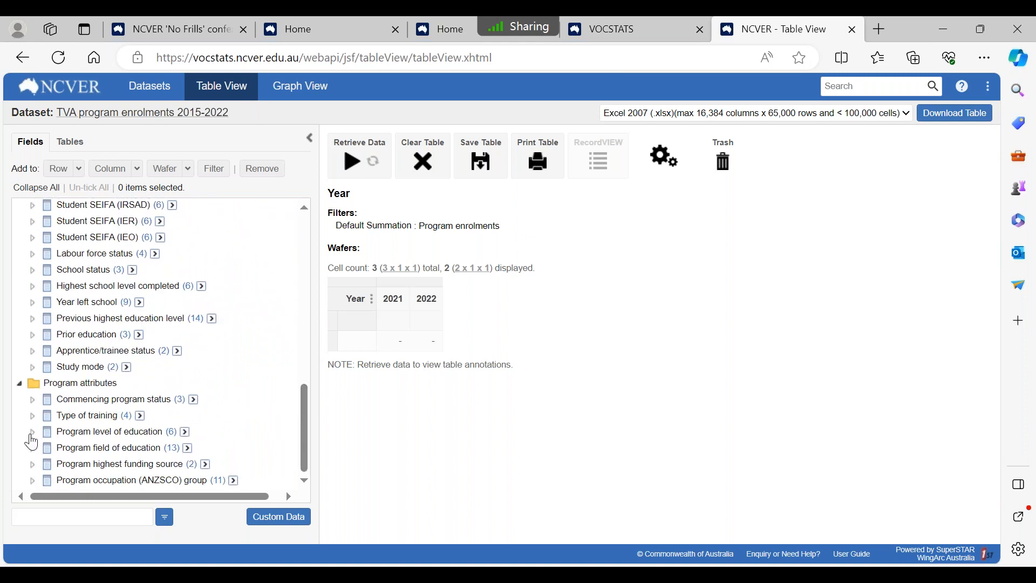
{"action": "left_click", "coordinate": [32, 433]}
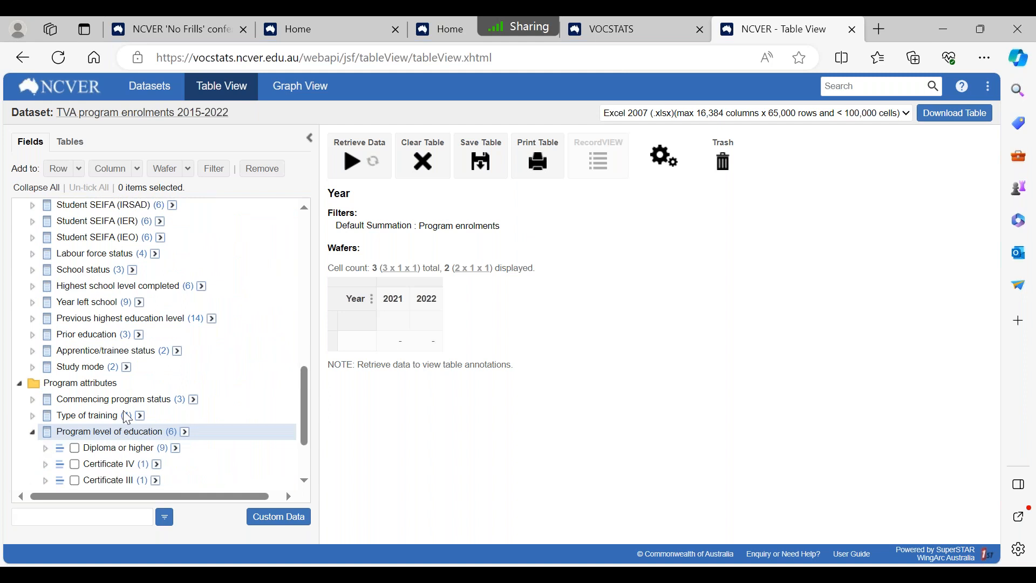
{"action": "left_click_drag", "start_coordinate": [300, 397], "coordinate": [304, 428]}
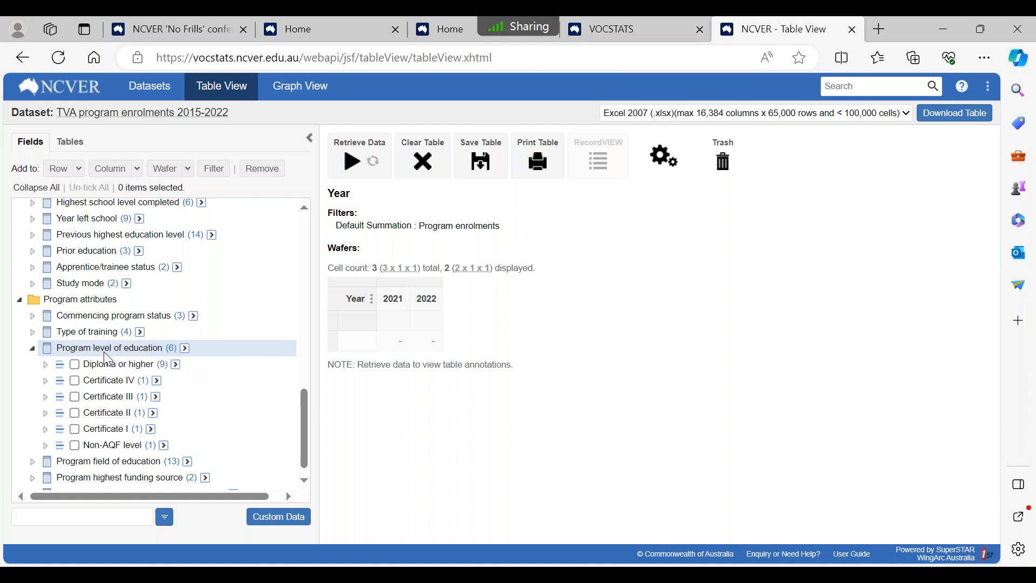
{"action": "left_click_drag", "start_coordinate": [105, 354], "coordinate": [270, 354]}
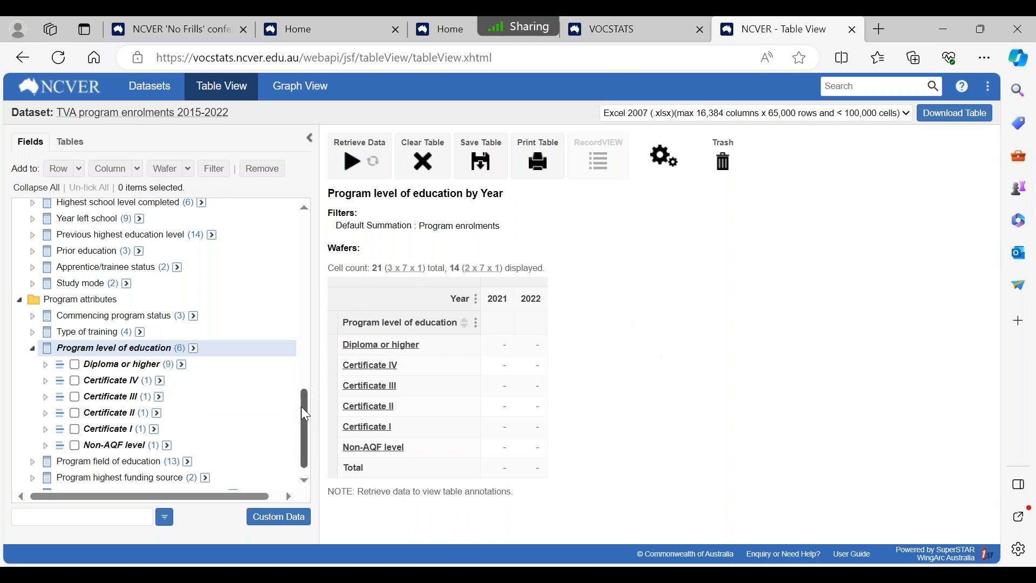
Add Gender from Client attributes as columns beneath each year, and turn on the Gender total
{"action": "left_click_drag", "start_coordinate": [301, 406], "coordinate": [306, 294]}
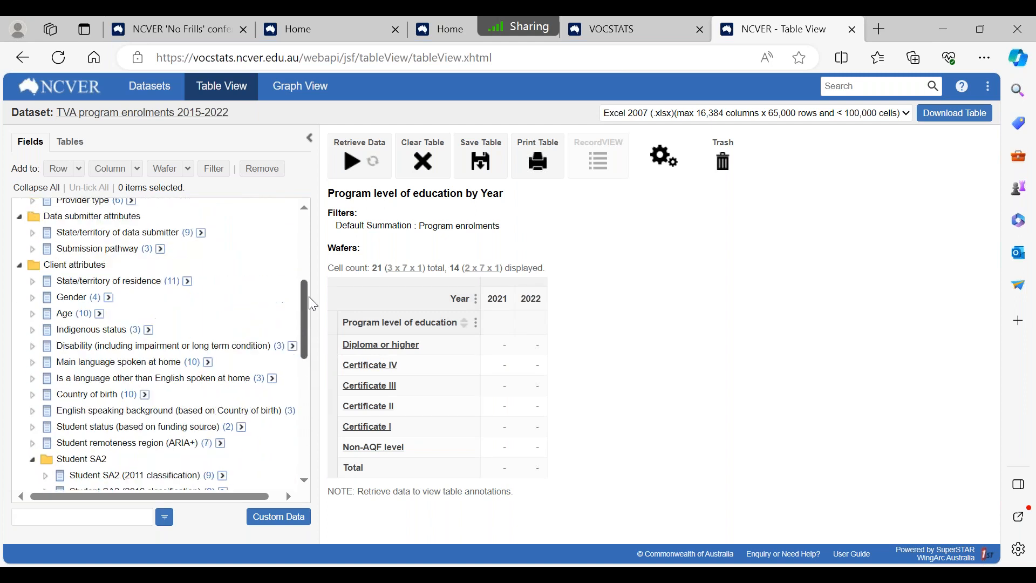
{"action": "left_click", "coordinate": [73, 308]}
{"action": "right_click", "coordinate": [70, 301]}
{"action": "left_click", "coordinate": [70, 302]}
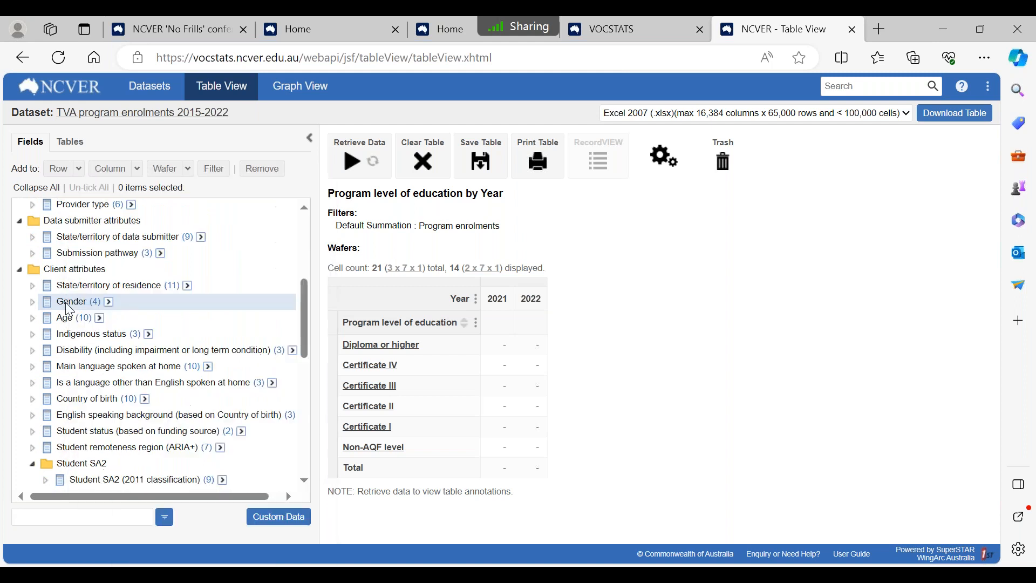
{"action": "left_click", "coordinate": [678, 372]}
{"action": "left_click_drag", "start_coordinate": [76, 305], "coordinate": [164, 283]}
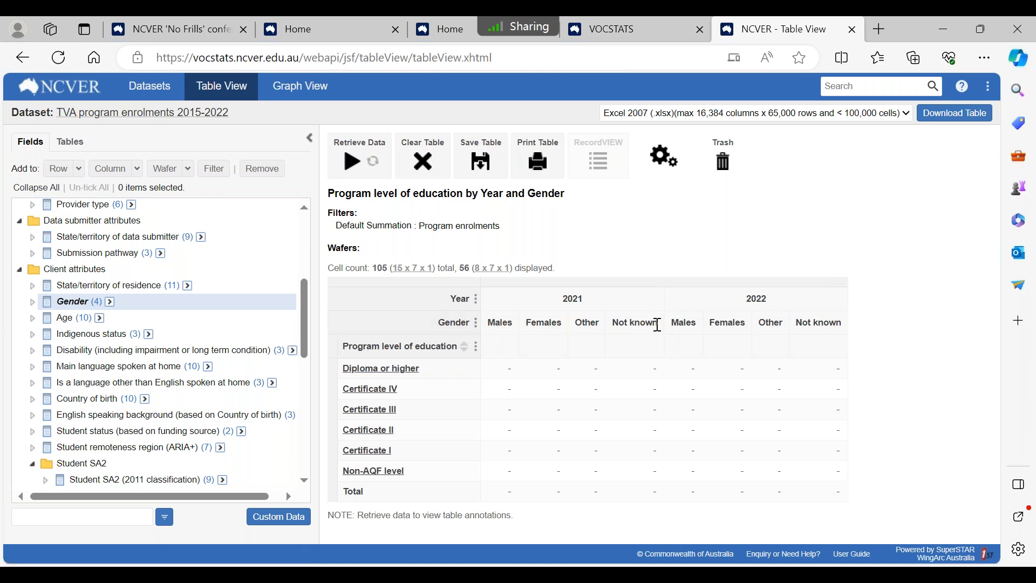
{"action": "left_click", "coordinate": [476, 322]}
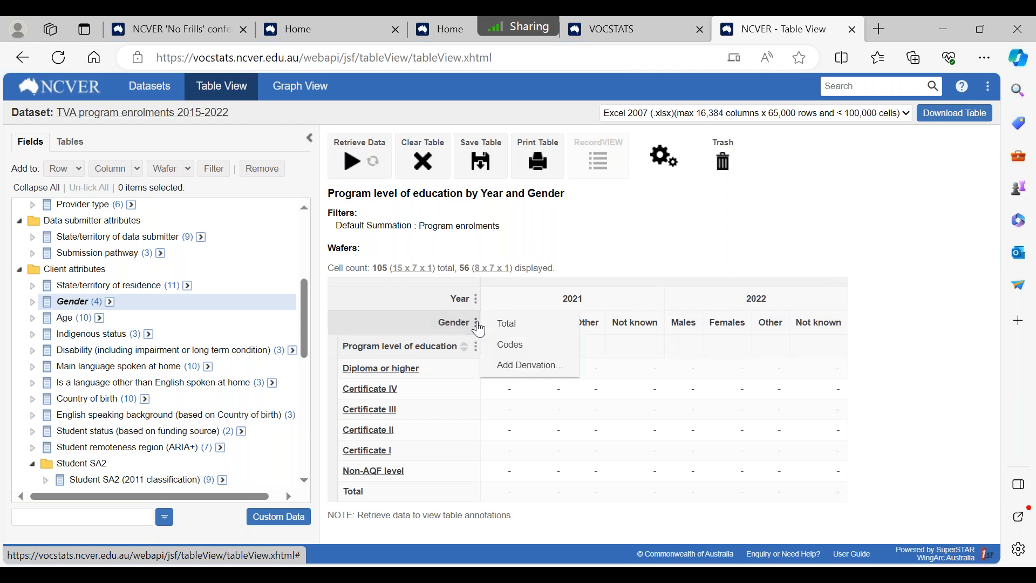
{"action": "left_click", "coordinate": [507, 324]}
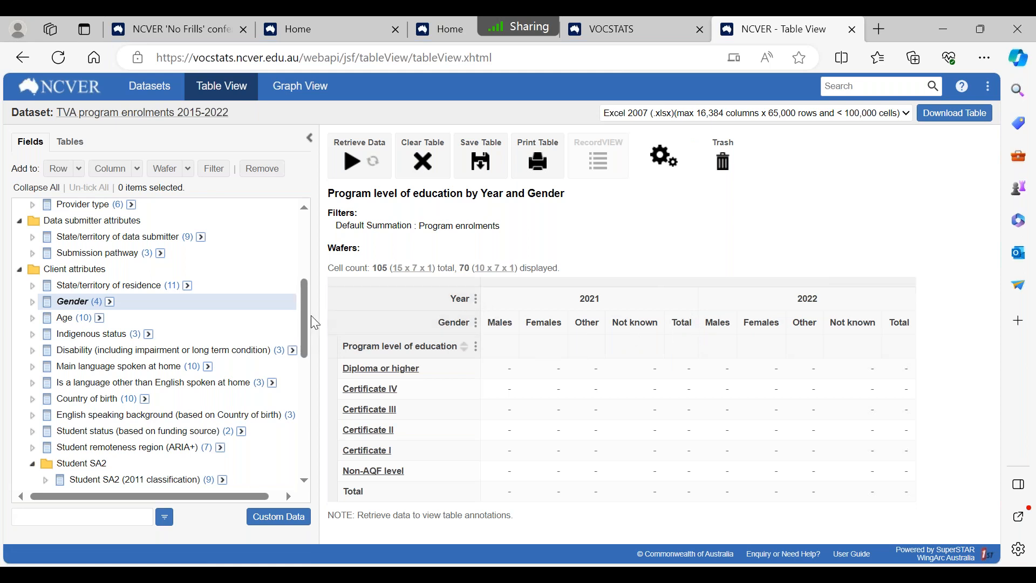
Expand the Age field, add it to the table as a wafer, and look through its selectable age groups
{"action": "left_click_drag", "start_coordinate": [303, 316], "coordinate": [305, 324]}
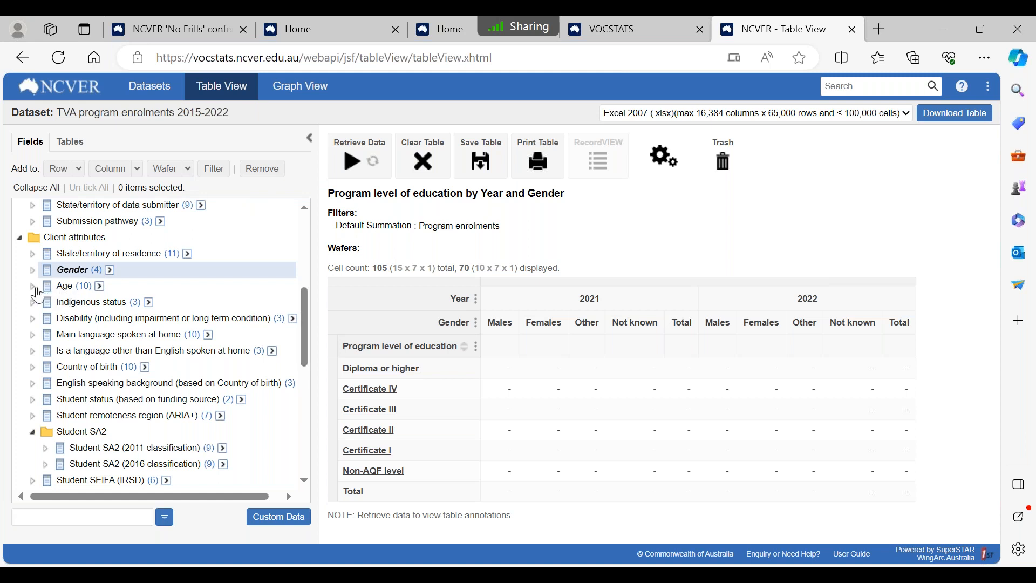
{"action": "left_click", "coordinate": [32, 286]}
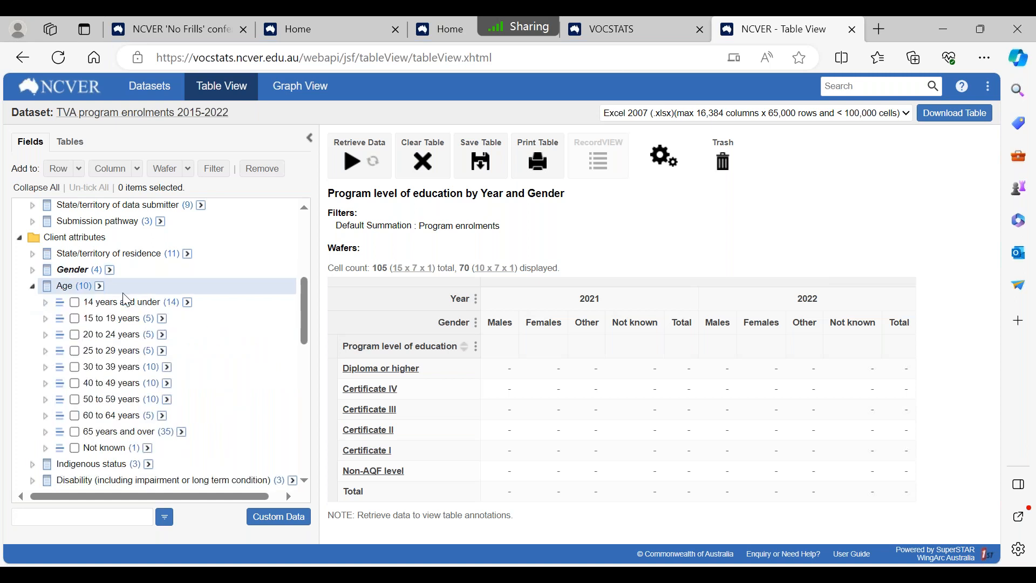
{"action": "left_click_drag", "start_coordinate": [303, 298], "coordinate": [305, 306]}
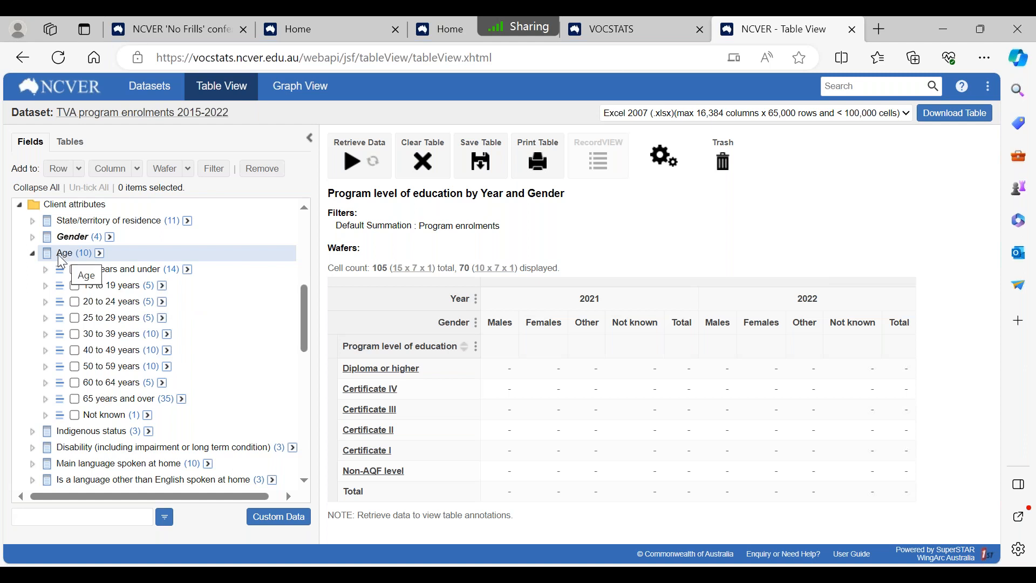
{"action": "left_click_drag", "start_coordinate": [60, 254], "coordinate": [199, 300]}
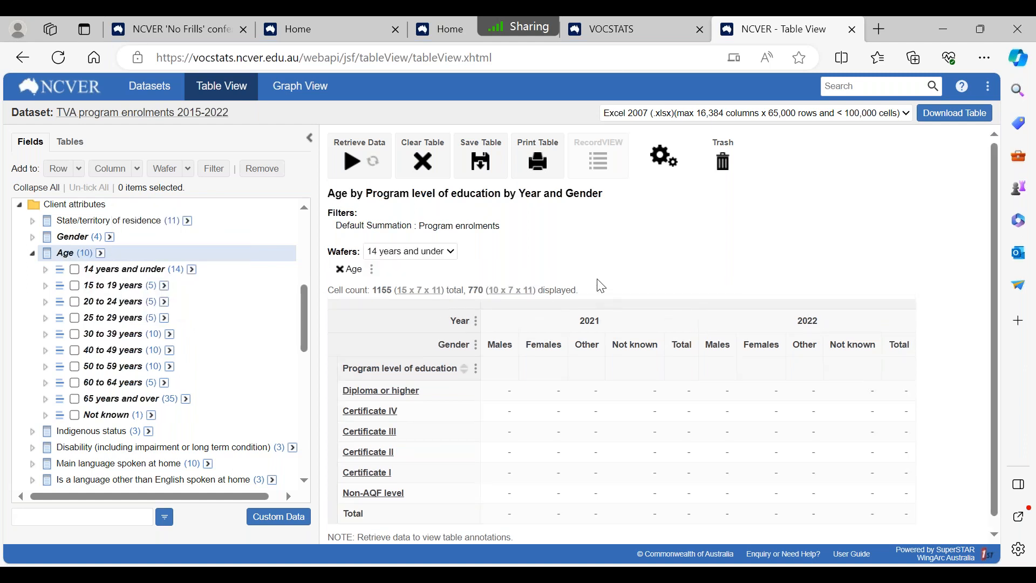
{"action": "double_click", "coordinate": [333, 251]}
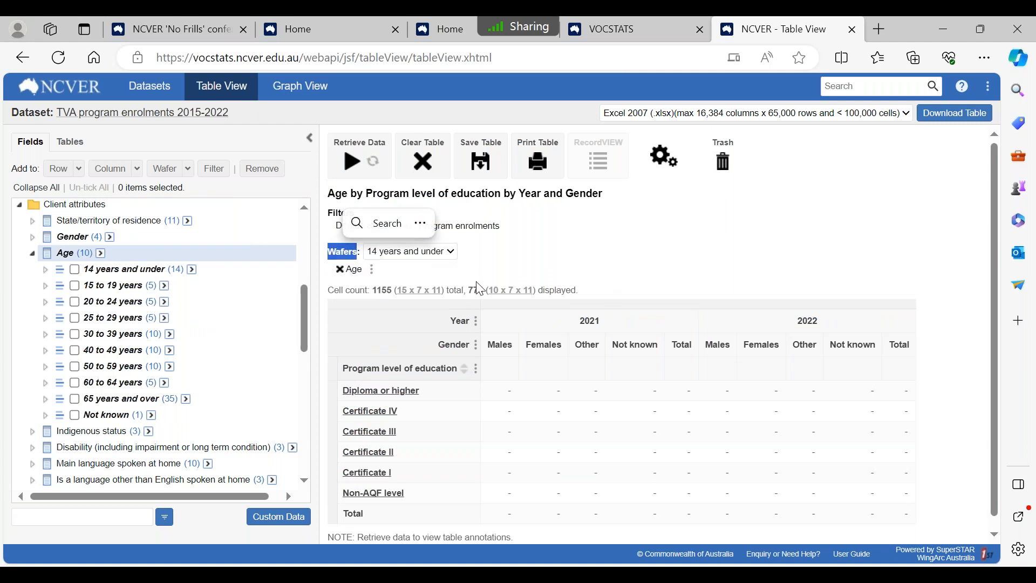
{"action": "left_click", "coordinate": [451, 253]}
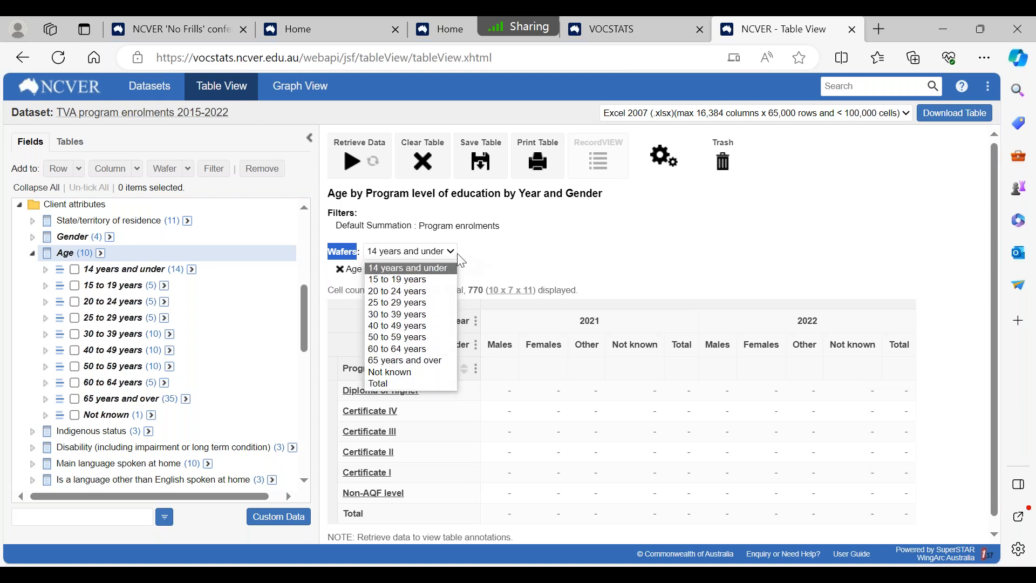
{"action": "left_click", "coordinate": [500, 256]}
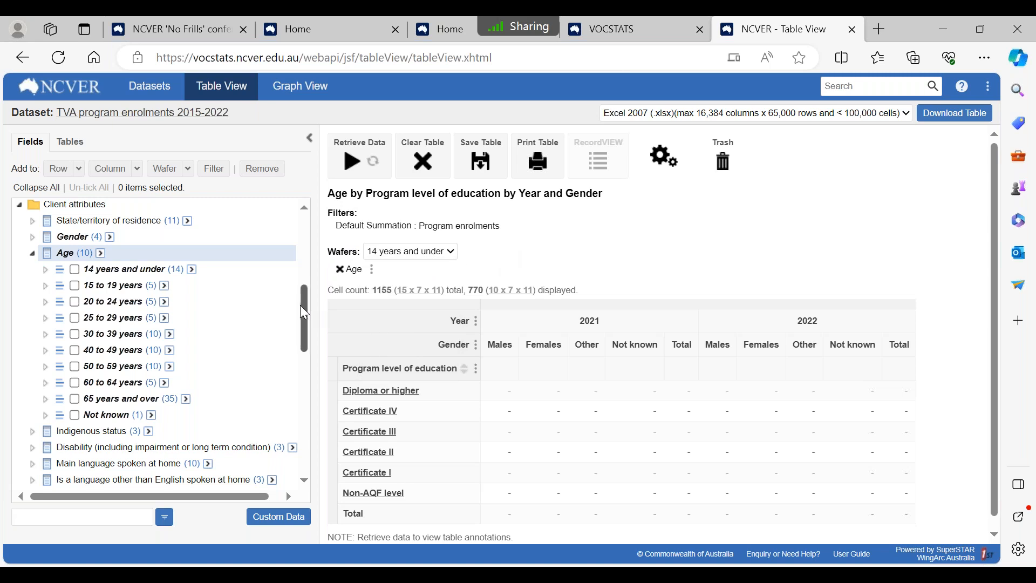
Filter the table to Victoria under State/territory of delivery location in the Training provider attributes
{"action": "left_click_drag", "start_coordinate": [306, 313], "coordinate": [306, 262]}
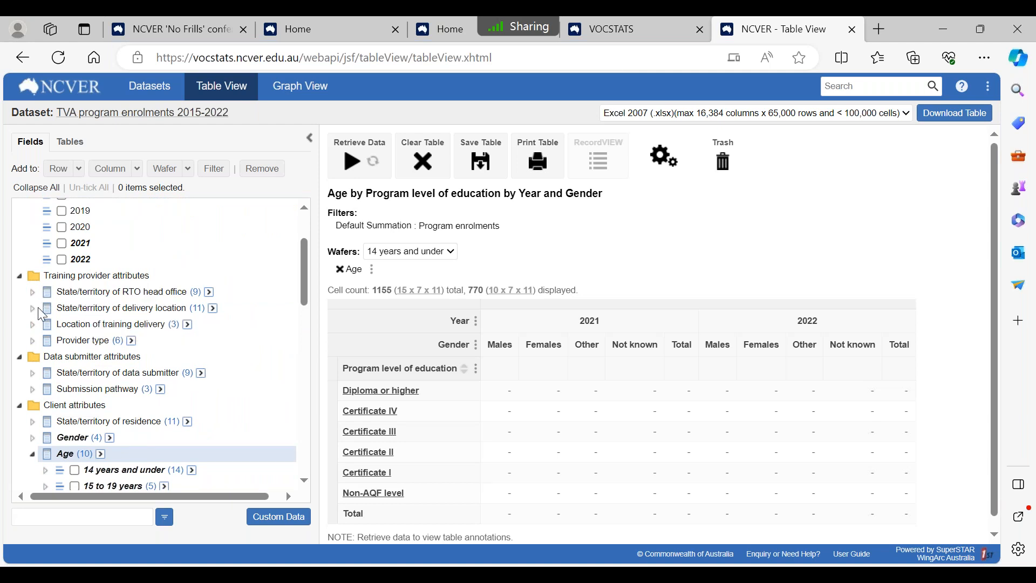
{"action": "left_click", "coordinate": [32, 308]}
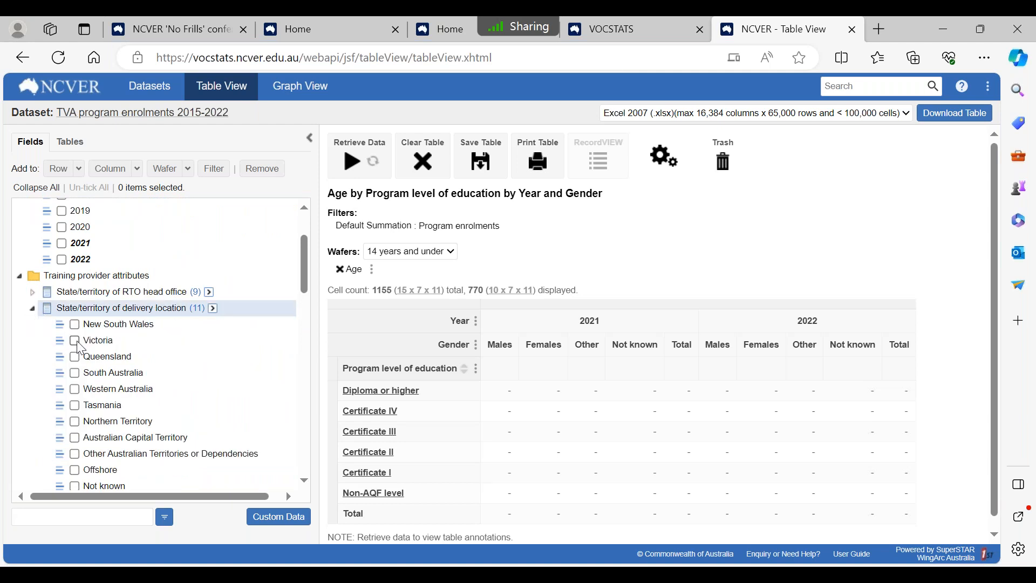
{"action": "left_click", "coordinate": [75, 340]}
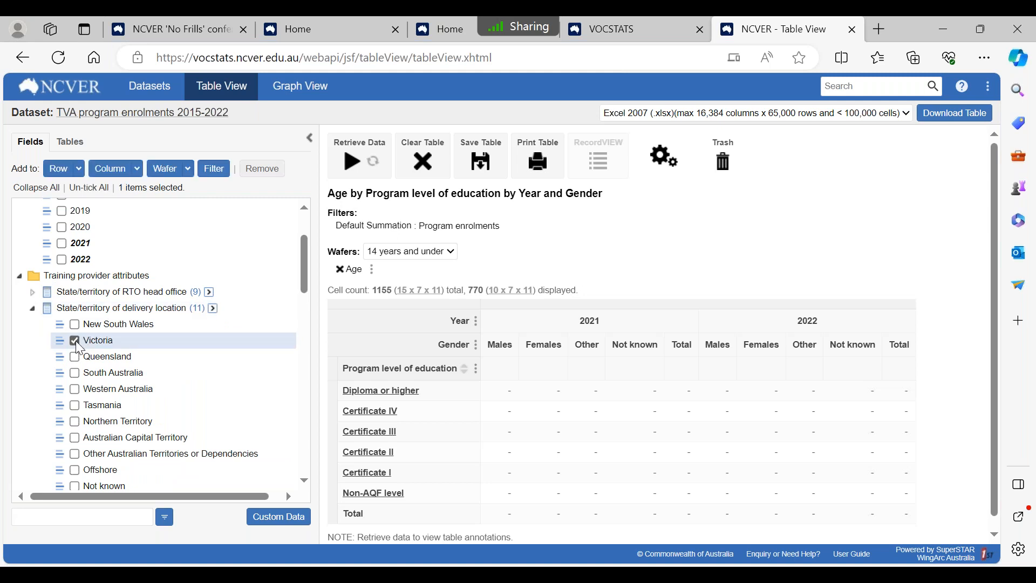
{"action": "left_click", "coordinate": [214, 175]}
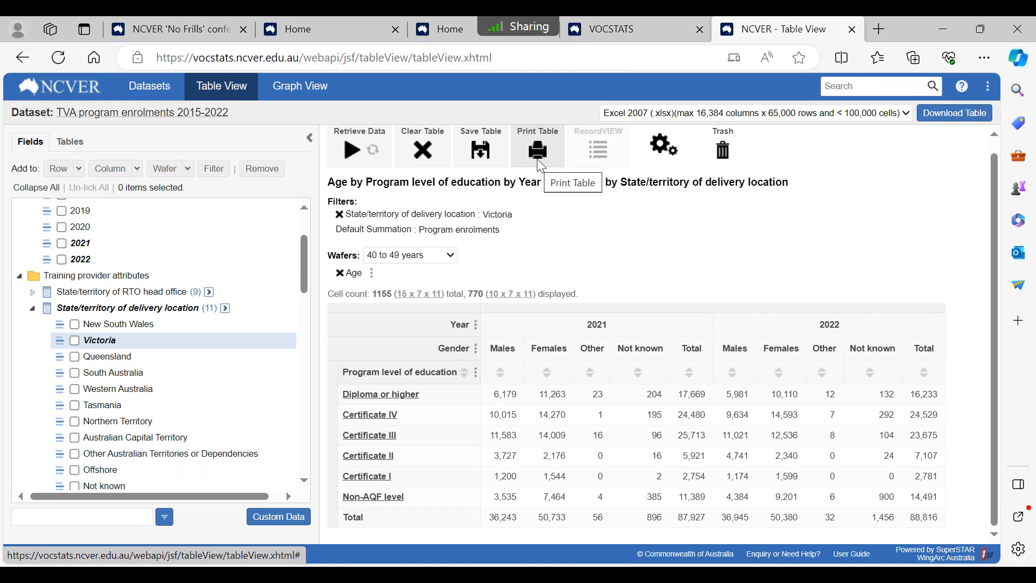
Save the table as "My first table" in the Private folder
{"action": "left_click", "coordinate": [486, 158]}
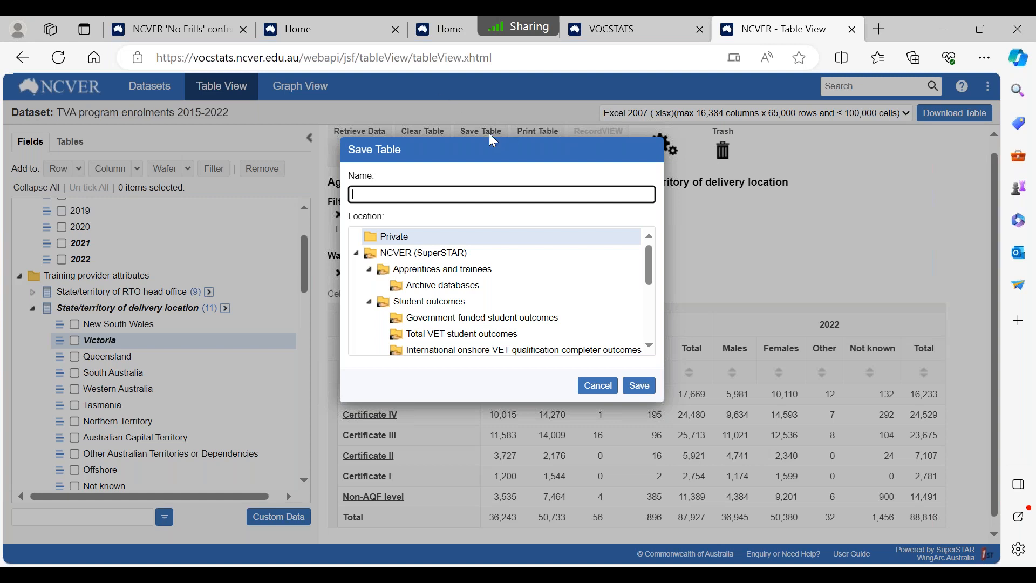
{"action": "type", "text": "My"}
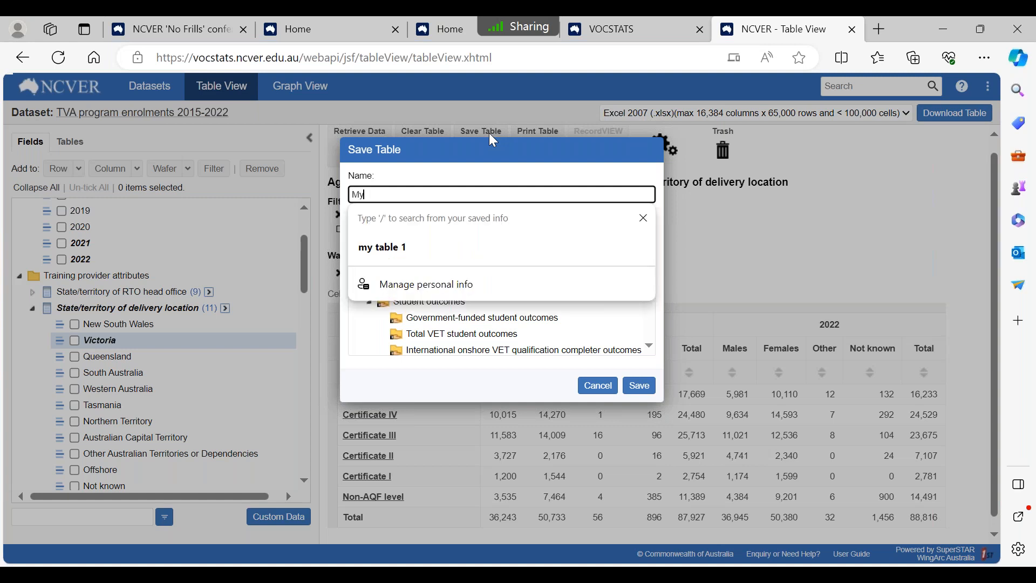
{"action": "type", "text": " first tab"}
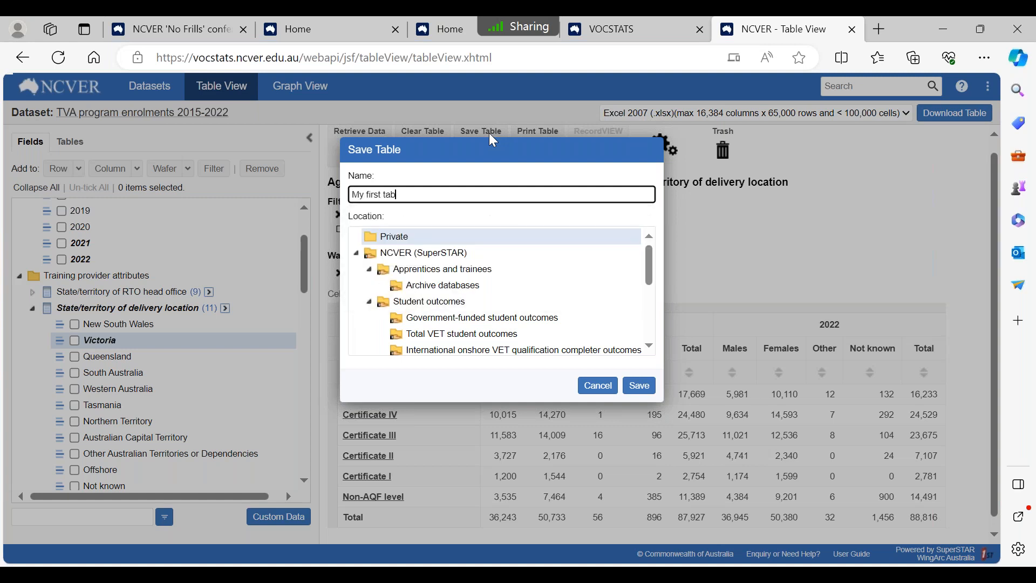
{"action": "type", "text": "le"}
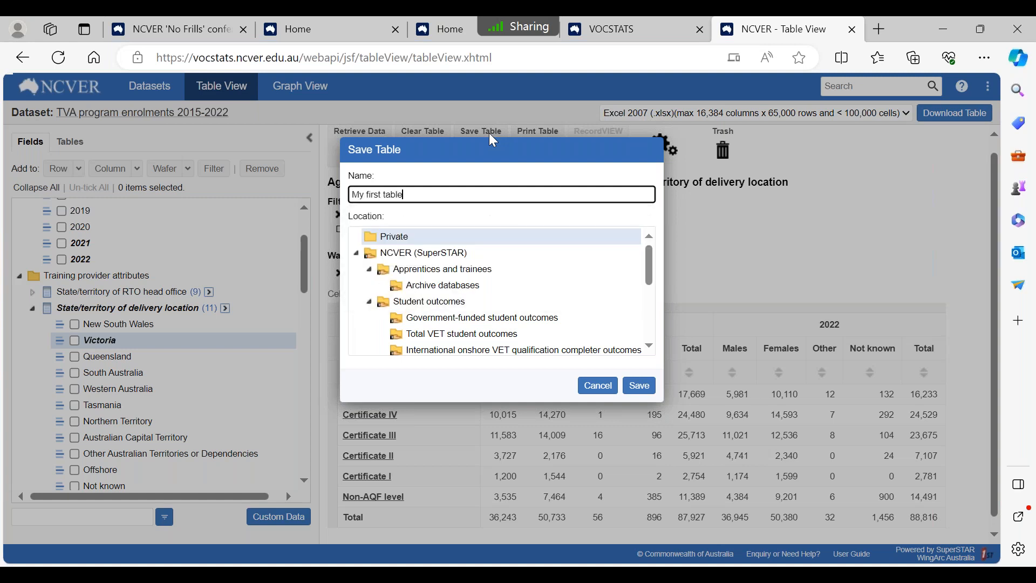
{"action": "left_click", "coordinate": [400, 241]}
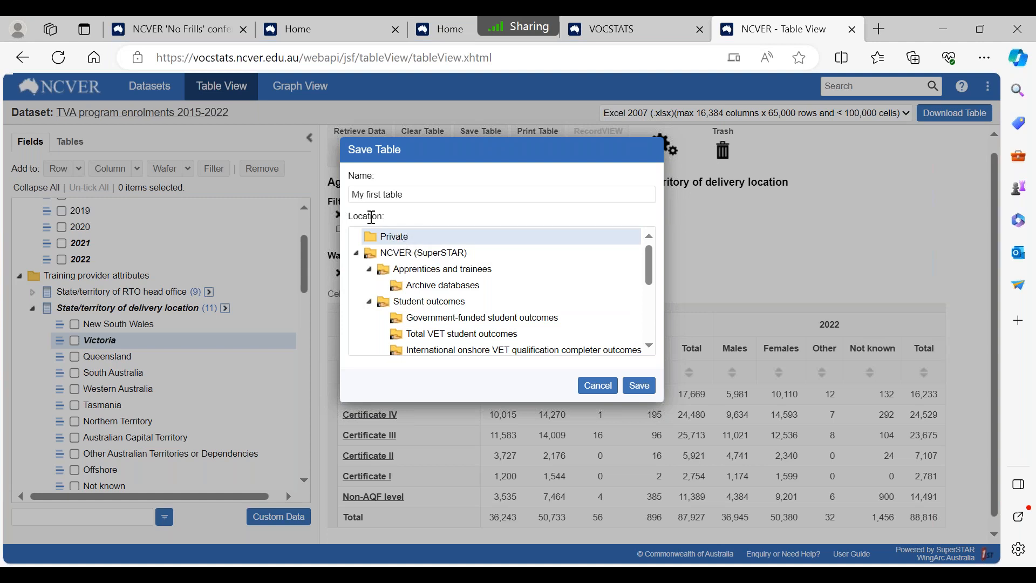
{"action": "left_click", "coordinate": [637, 391]}
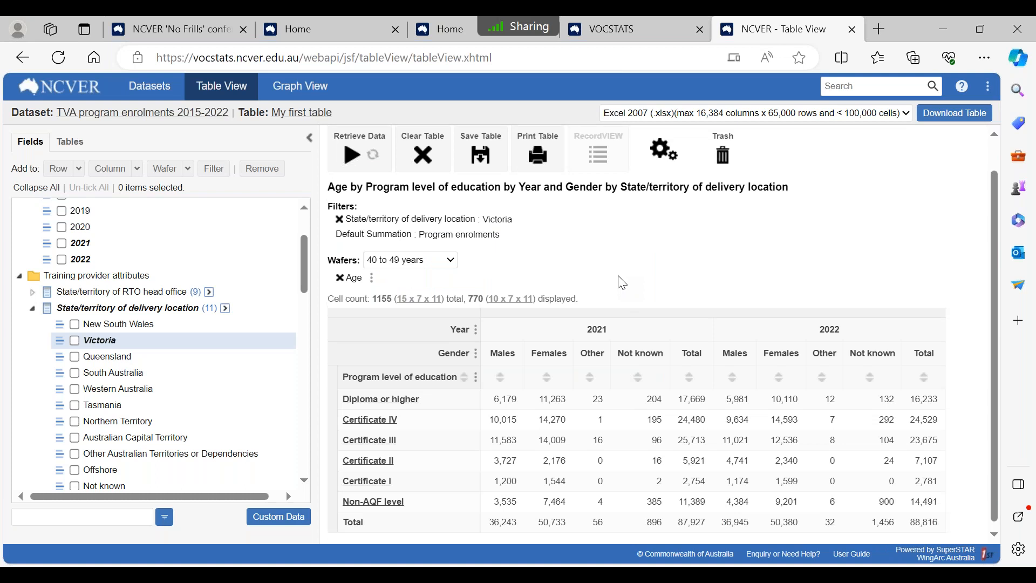
{"action": "left_click_drag", "start_coordinate": [510, 141], "coordinate": [332, 152]}
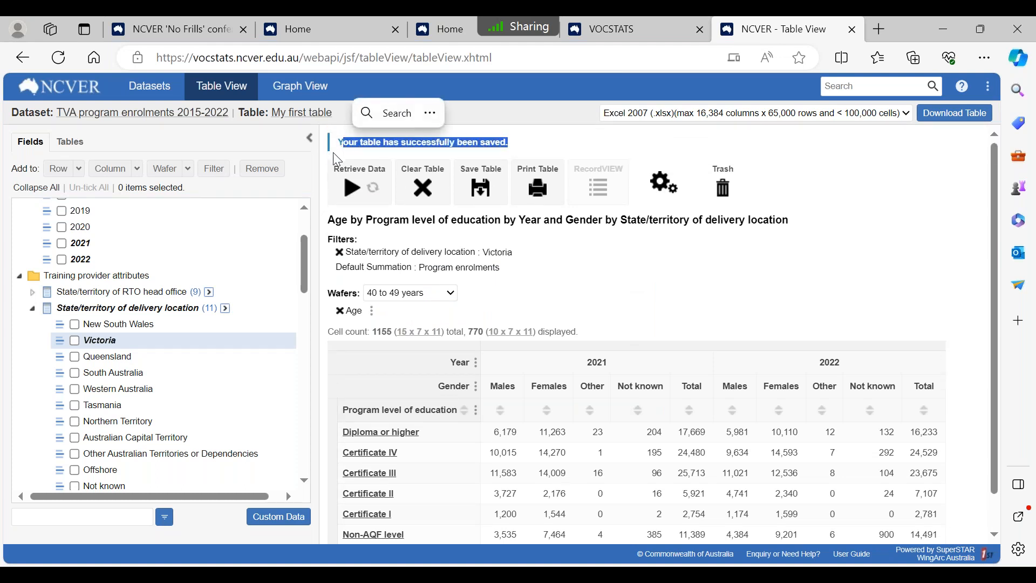
{"action": "left_click", "coordinate": [557, 149]}
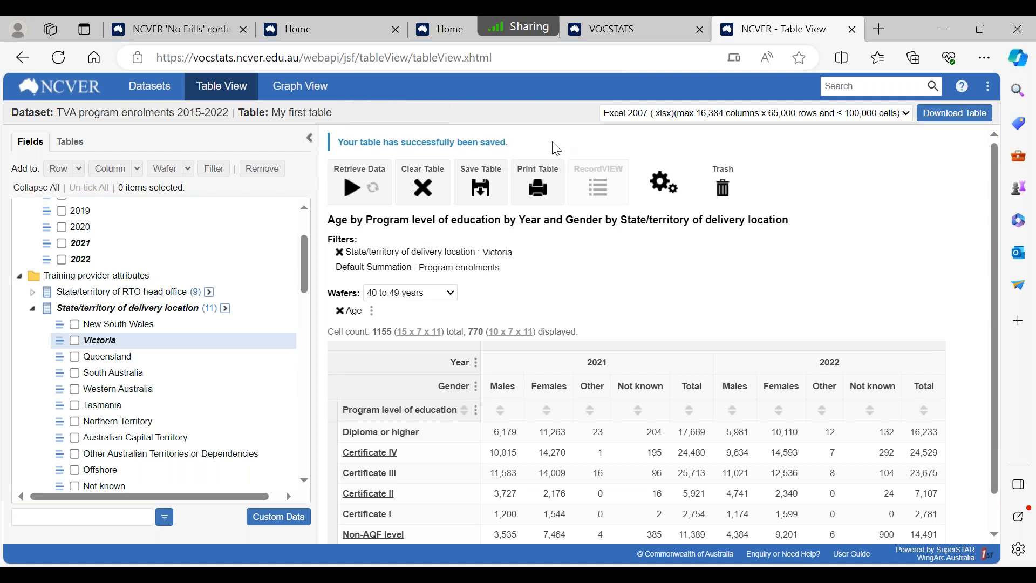
Look up My first table in the saved tables list and review its options in Manage Tables
{"action": "left_click", "coordinate": [70, 146]}
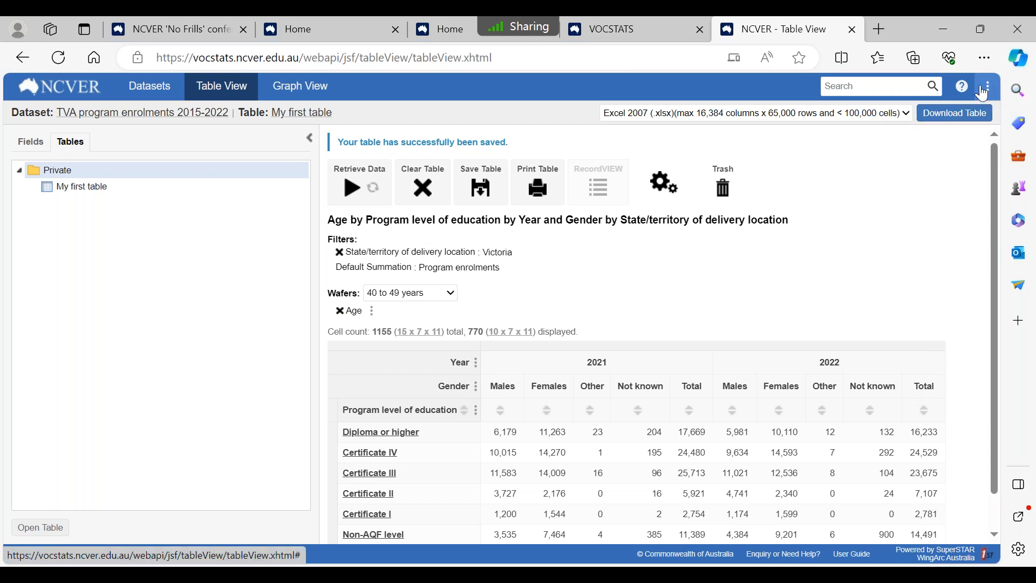
{"action": "left_click", "coordinate": [988, 87]}
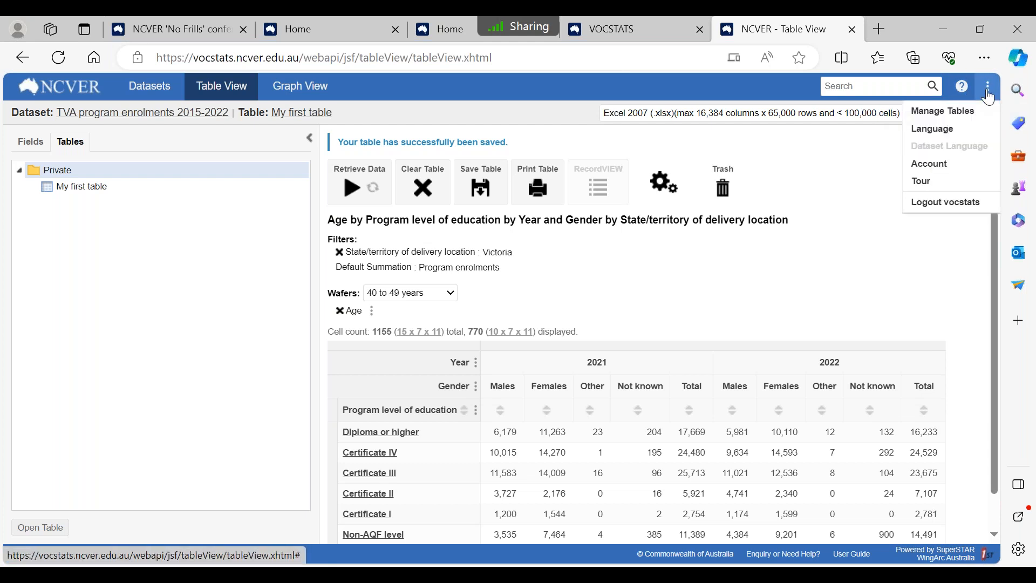
{"action": "left_click", "coordinate": [943, 119]}
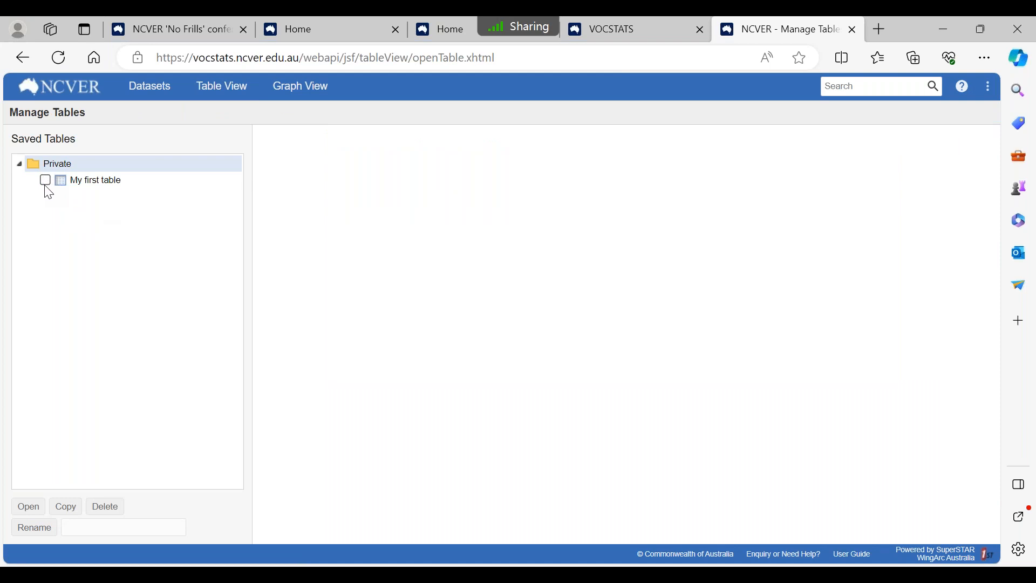
{"action": "left_click", "coordinate": [45, 180]}
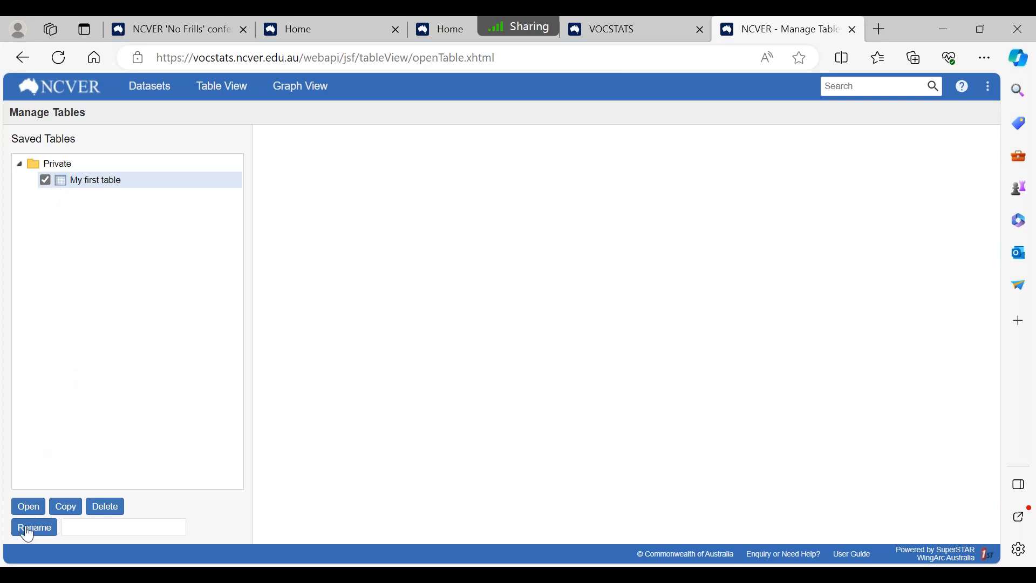
{"action": "left_click", "coordinate": [45, 180]}
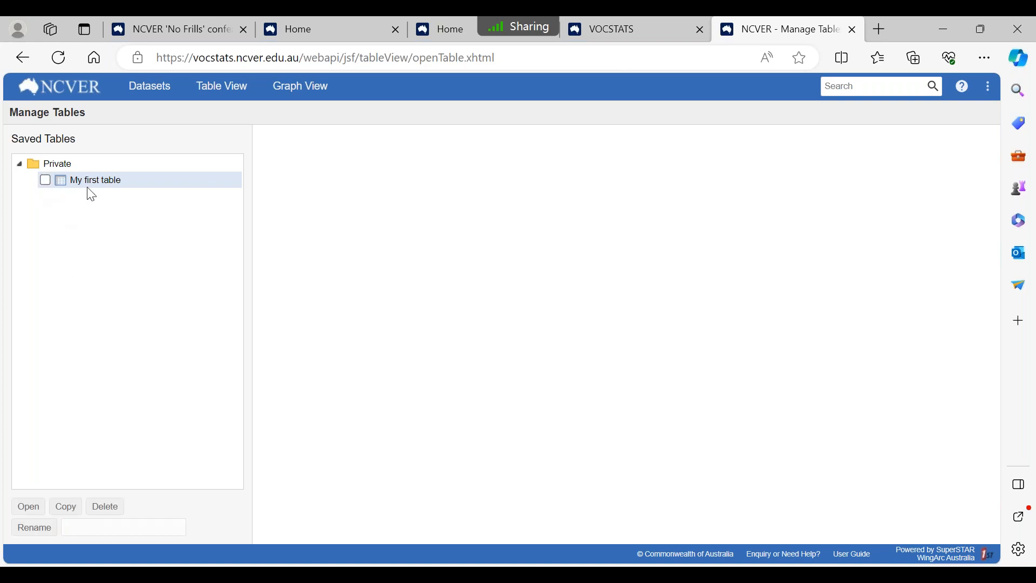
Return to the table view and remove the Gender field from the table
{"action": "left_click", "coordinate": [205, 95]}
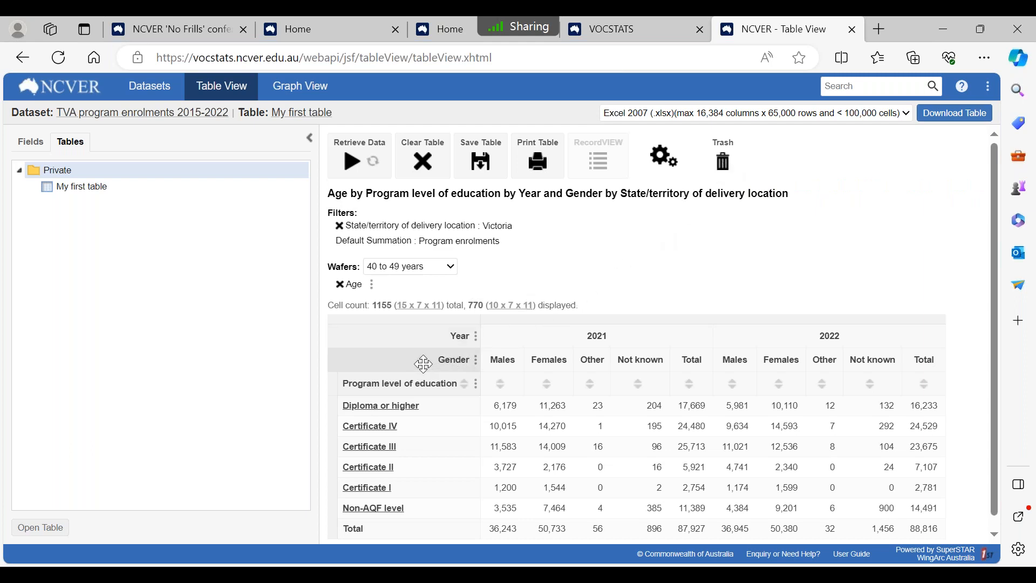
{"action": "left_click_drag", "start_coordinate": [423, 364], "coordinate": [745, 176]}
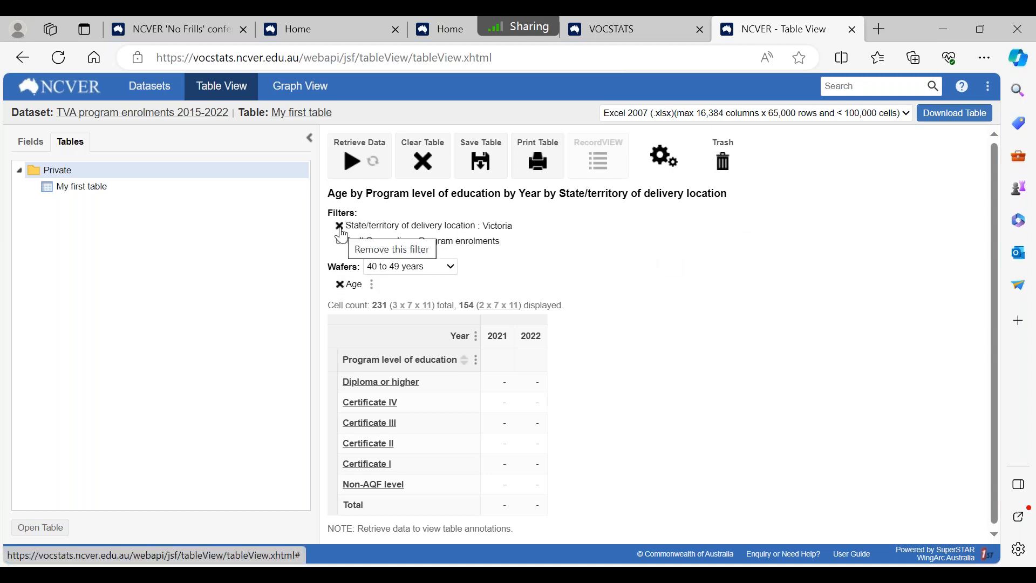
Remove the Victoria filter and the Age wafer, and clear the remaining table content
{"action": "left_click", "coordinate": [340, 228]}
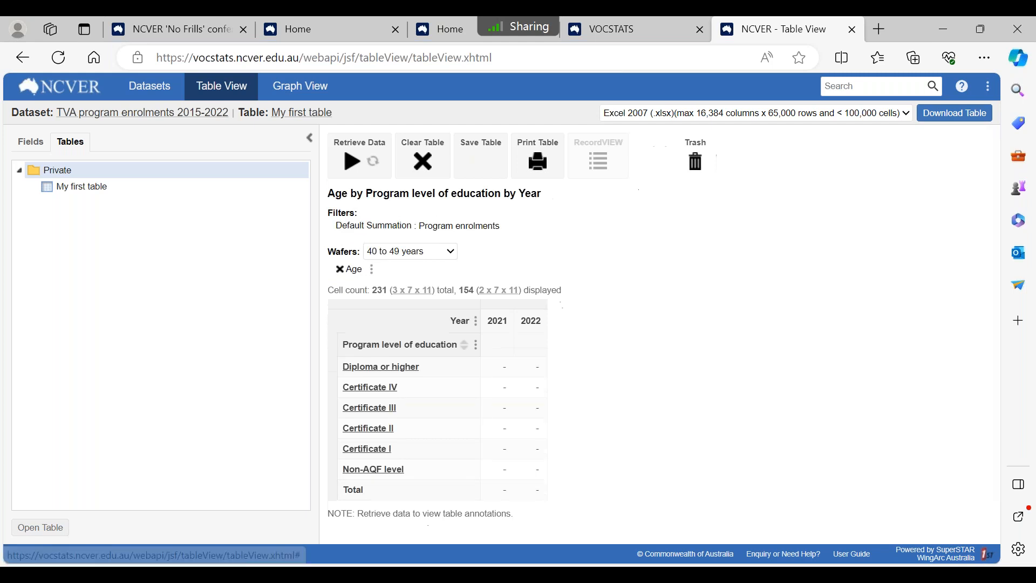
{"action": "left_click", "coordinate": [340, 270]}
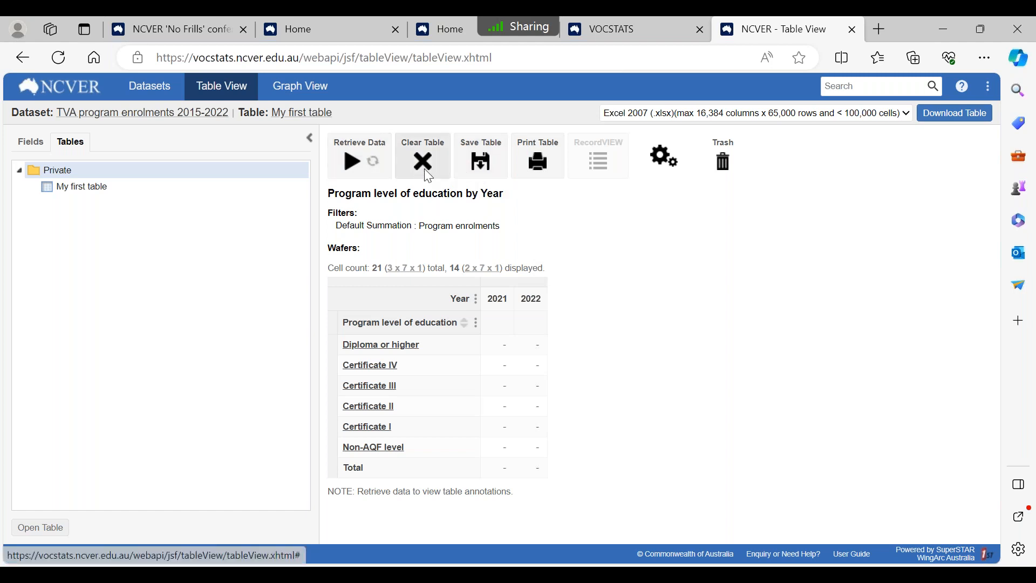
{"action": "left_click", "coordinate": [29, 147]}
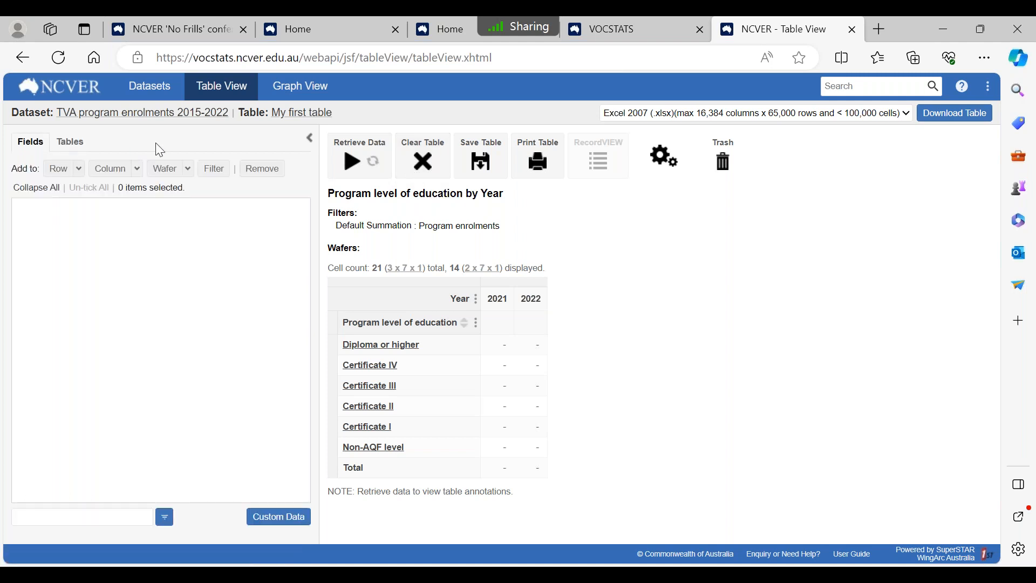
{"action": "left_click", "coordinate": [427, 158]}
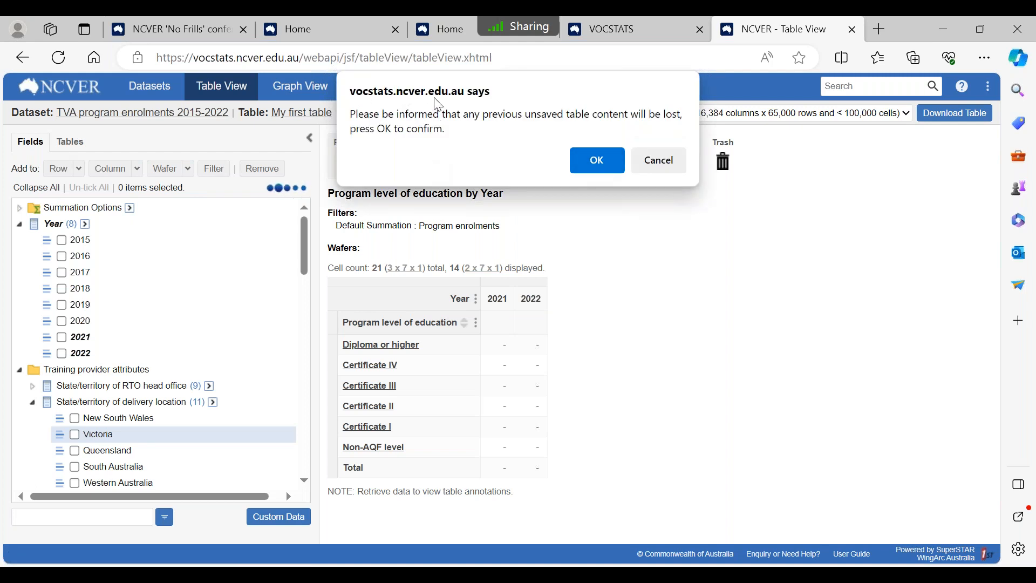
{"action": "left_click", "coordinate": [589, 170]}
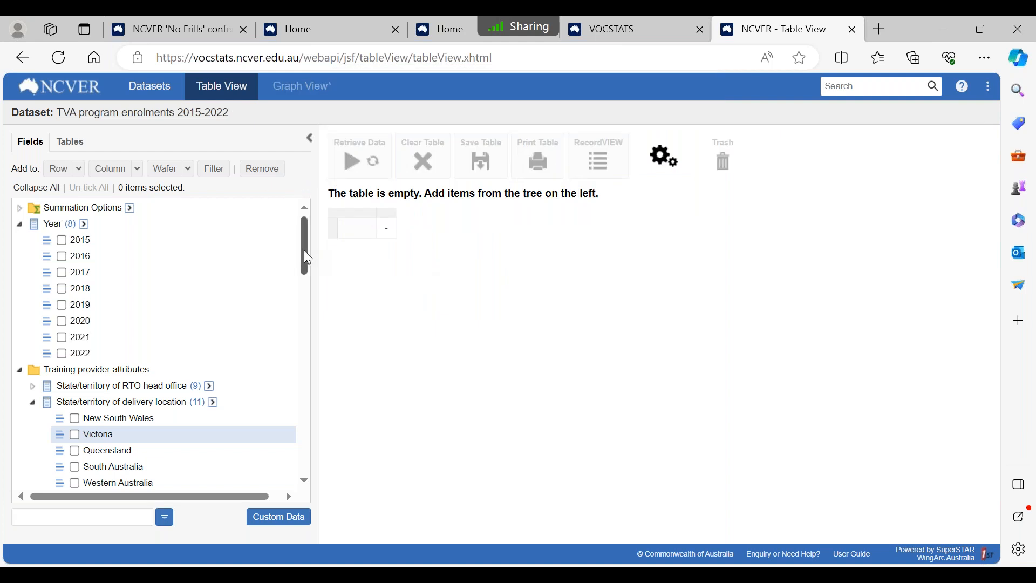
Expand Type of training down to the Training package qualifications under Program attributes, and widen the field tree pane
{"action": "left_click_drag", "start_coordinate": [304, 251], "coordinate": [288, 439]}
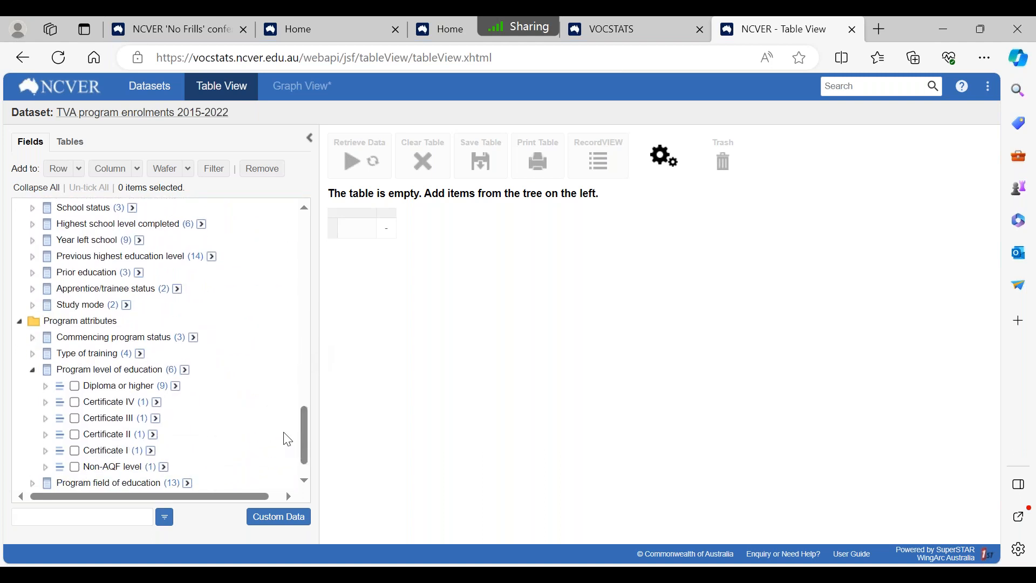
{"action": "left_click", "coordinate": [32, 354]}
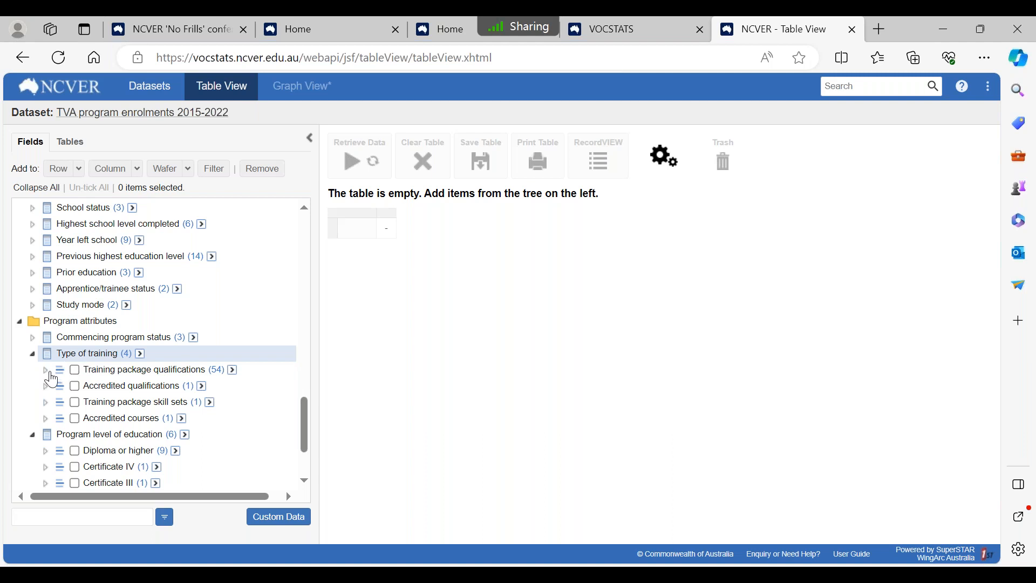
{"action": "left_click", "coordinate": [46, 371]}
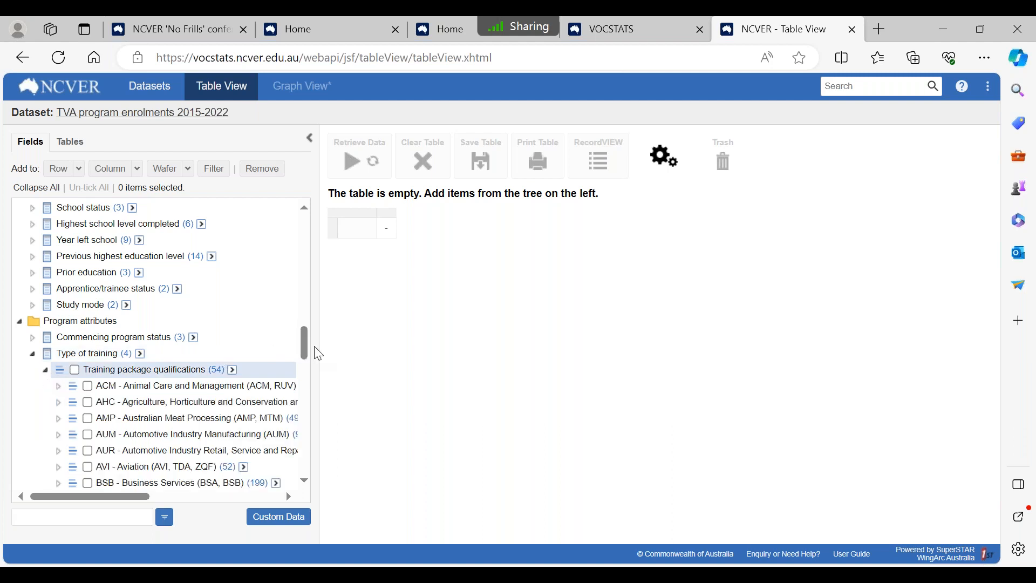
{"action": "left_click_drag", "start_coordinate": [322, 345], "coordinate": [411, 345]}
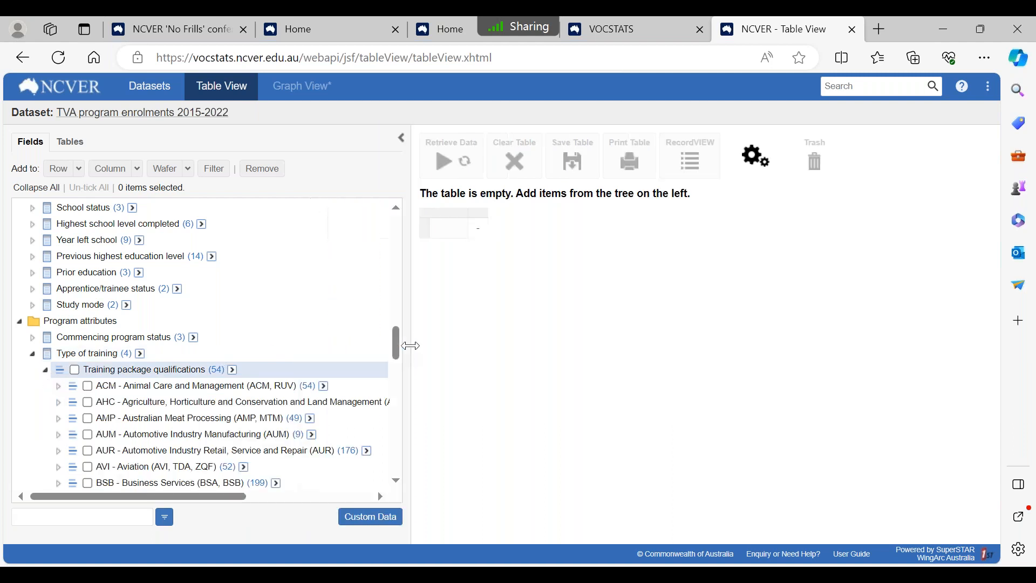
Examine the individual qualifications under CHC - Community Services, and collapse the Training package qualifications list
{"action": "scroll", "coordinate": [401, 346], "scroll_direction": "down", "scroll_amount": 3}
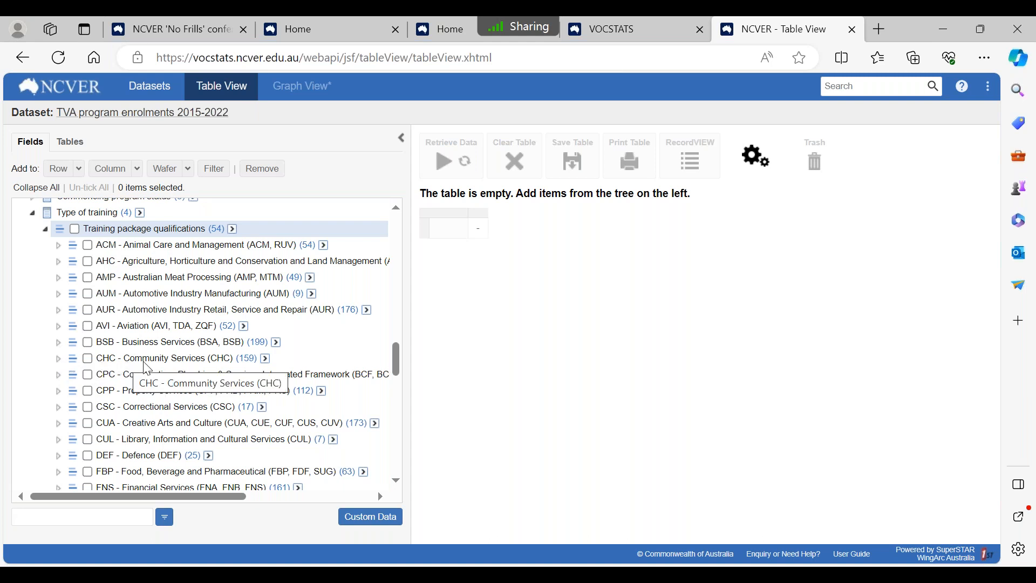
{"action": "left_click", "coordinate": [59, 359]}
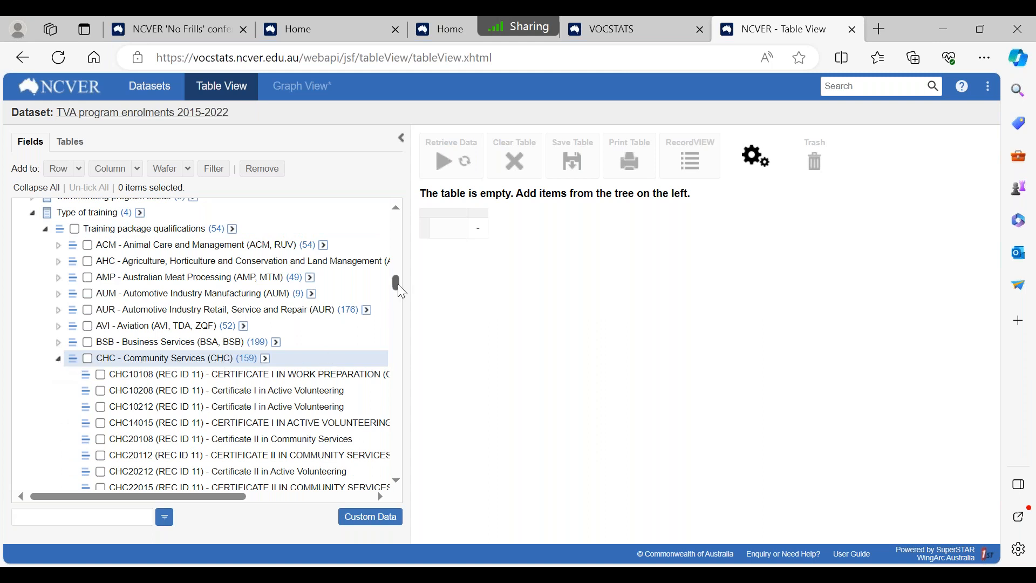
{"action": "mouse_move", "coordinate": [394, 281]}
{"action": "left_mouse_down"}
{"action": "mouse_move", "coordinate": [393, 300]}
{"action": "mouse_move", "coordinate": [395, 288]}
{"action": "left_mouse_up"}
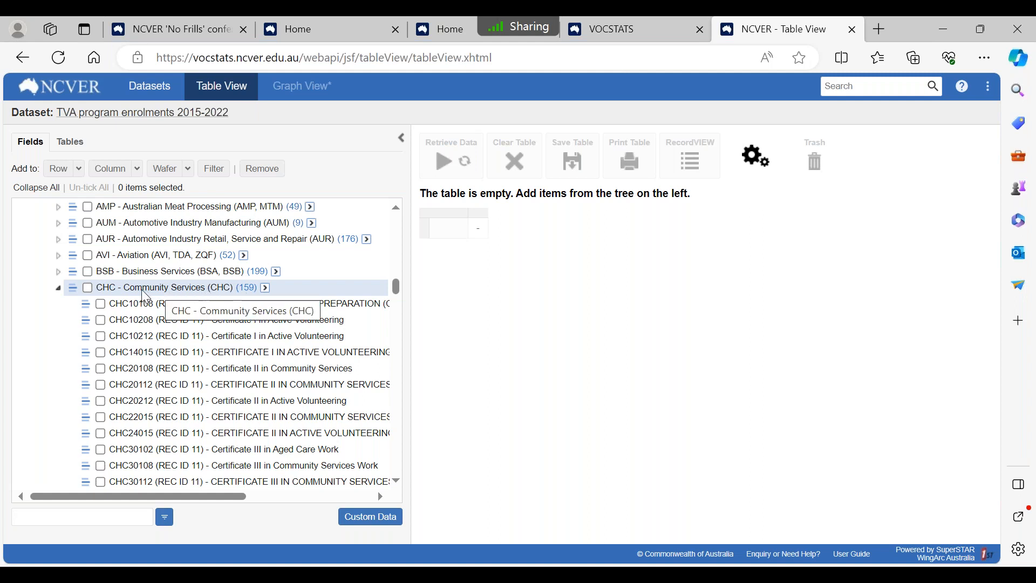
{"action": "left_click", "coordinate": [58, 290]}
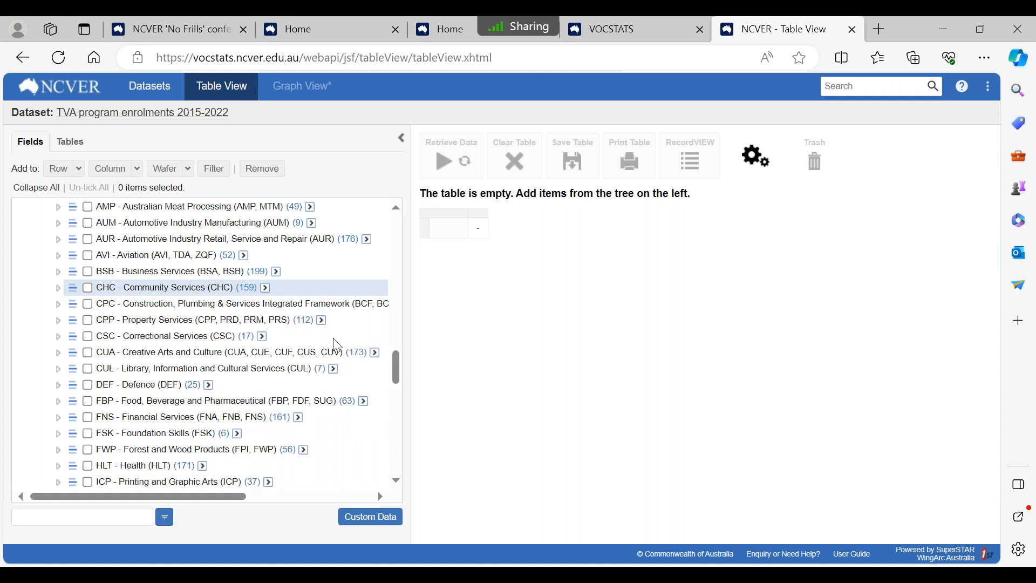
{"action": "left_click_drag", "start_coordinate": [400, 373], "coordinate": [394, 339]}
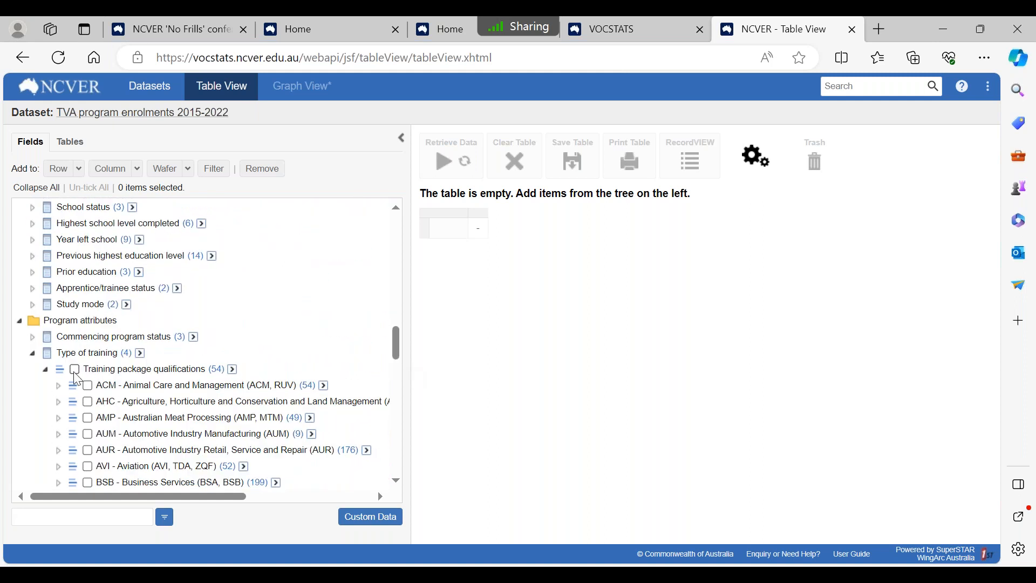
{"action": "left_click", "coordinate": [45, 370]}
Examine the categories under Program field of education and Program occupation (ANZSCO) group
{"action": "scroll", "coordinate": [397, 417], "scroll_direction": "down", "scroll_amount": 2}
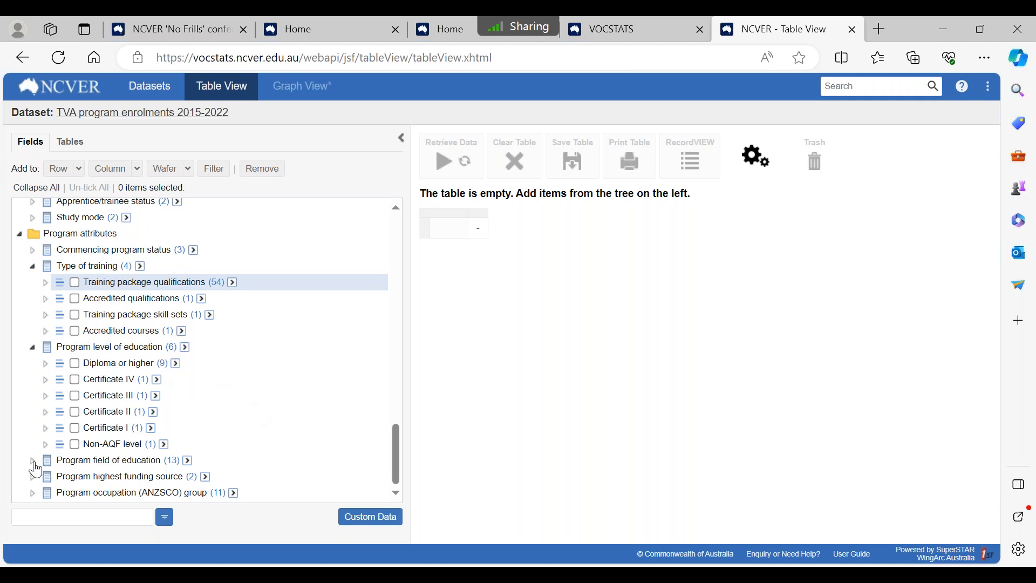
{"action": "left_click", "coordinate": [32, 461]}
{"action": "left_click_drag", "start_coordinate": [403, 423], "coordinate": [392, 458]}
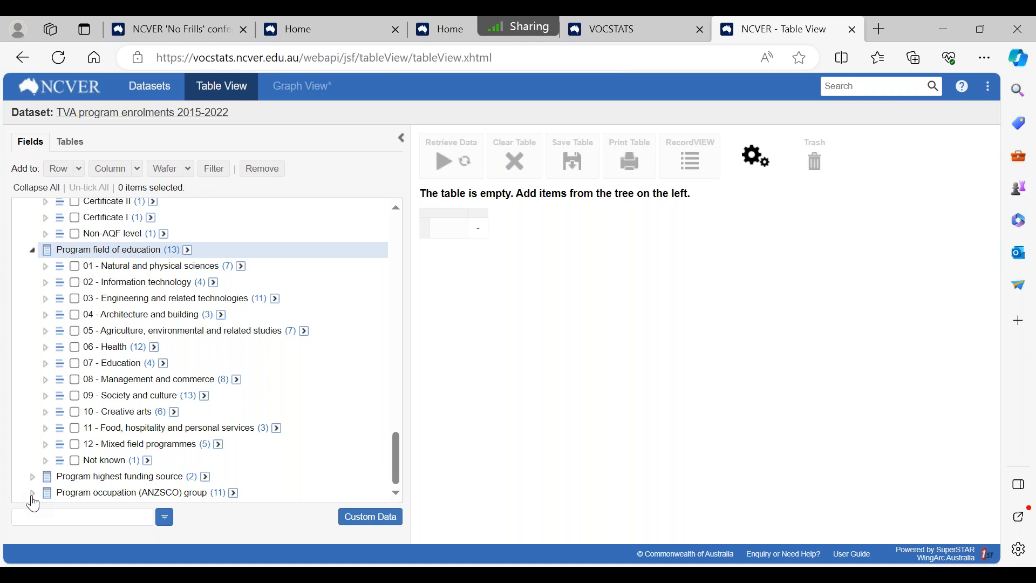
{"action": "left_click", "coordinate": [33, 494]}
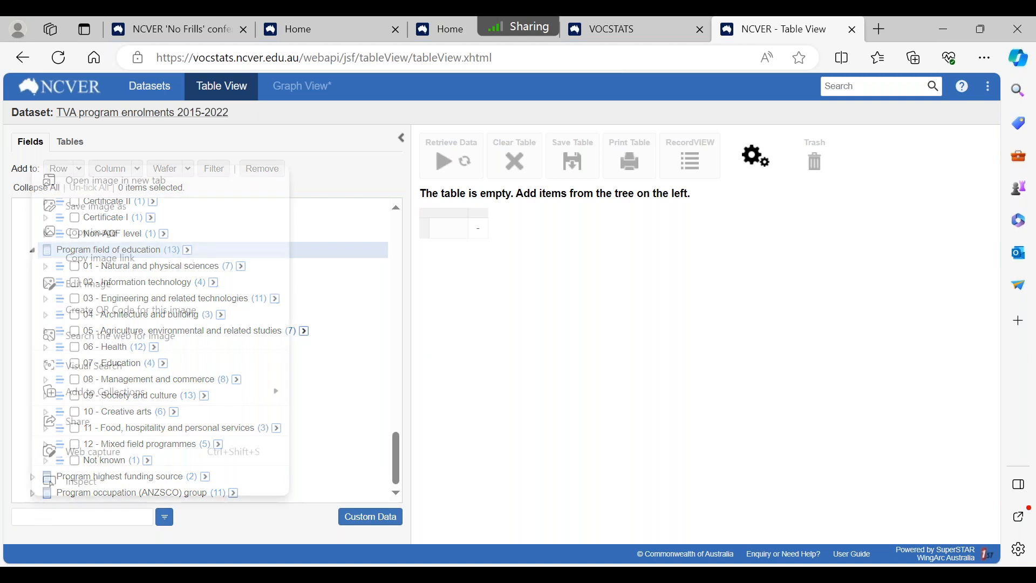
{"action": "scroll", "coordinate": [394, 435], "scroll_direction": "down", "scroll_amount": 1}
{"action": "left_click_drag", "start_coordinate": [394, 440], "coordinate": [398, 465]}
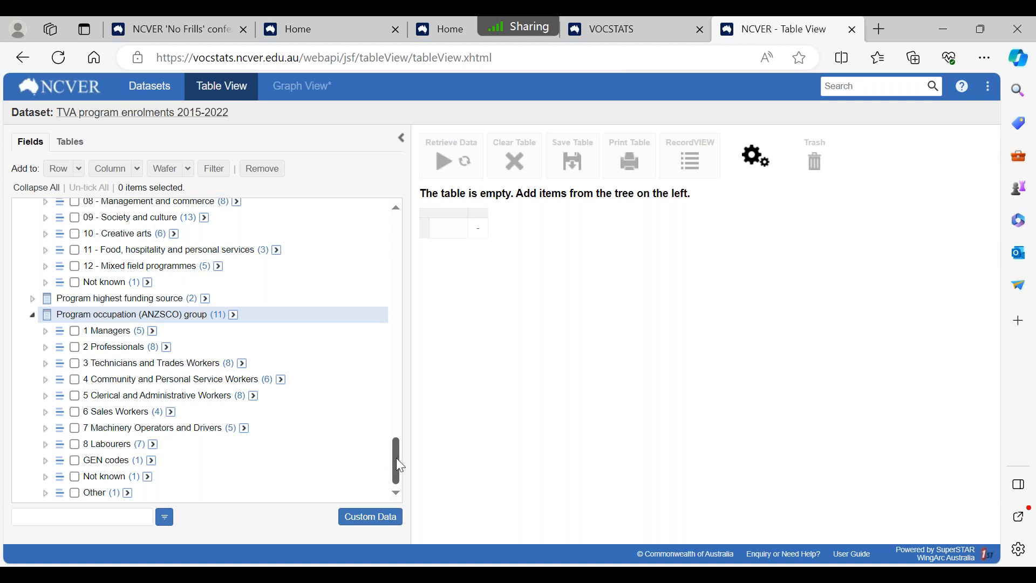
Add the Year field with all years from 2015 to 2022 to the table's columns
{"action": "left_click_drag", "start_coordinate": [397, 458], "coordinate": [412, 240]}
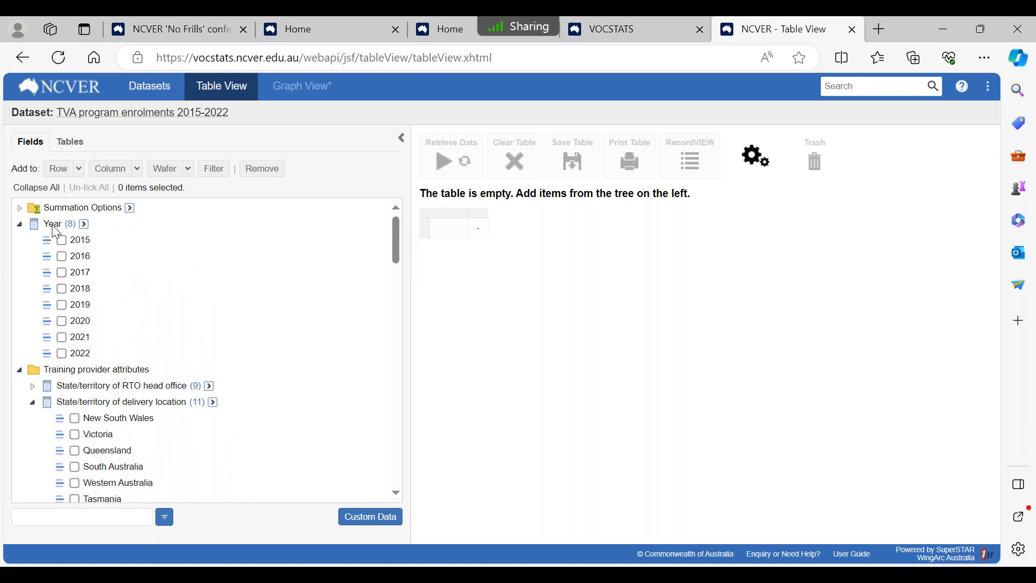
{"action": "left_click_drag", "start_coordinate": [56, 232], "coordinate": [152, 196]}
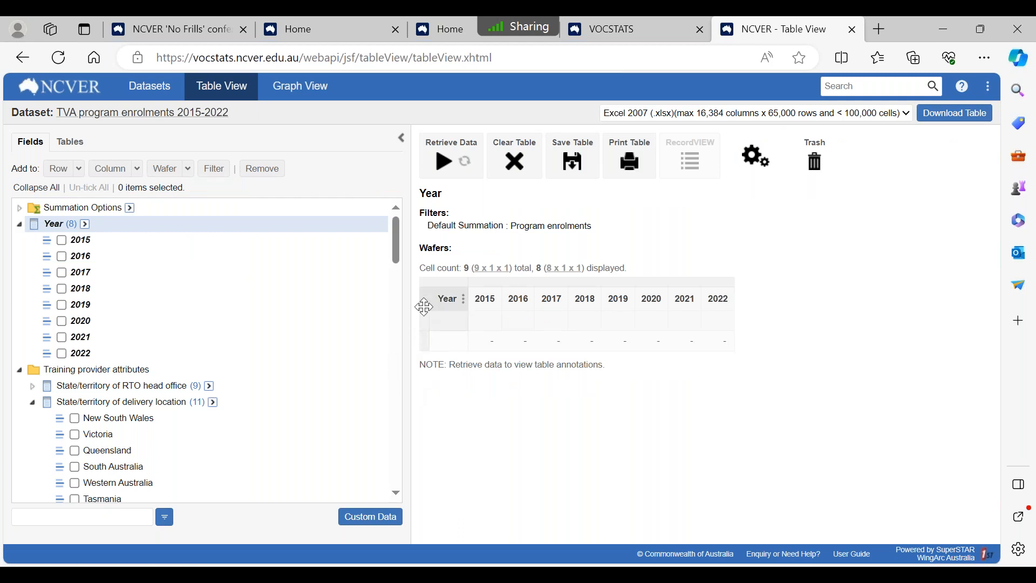
Look through the Community Services (CHC) training package for the individual certificate qualifications, and collapse its list
{"action": "left_click_drag", "start_coordinate": [397, 238], "coordinate": [398, 402]}
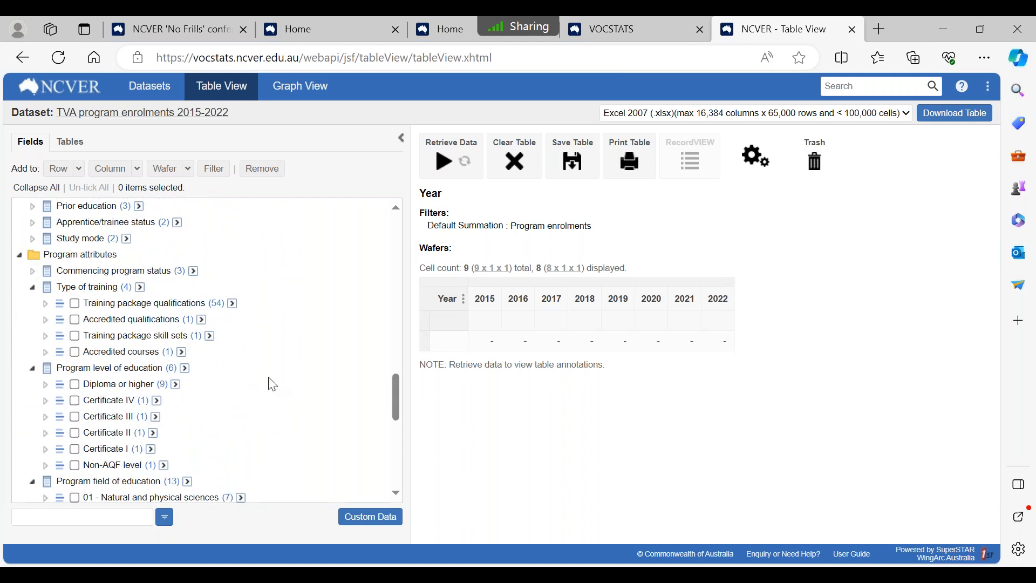
{"action": "left_click", "coordinate": [46, 306]}
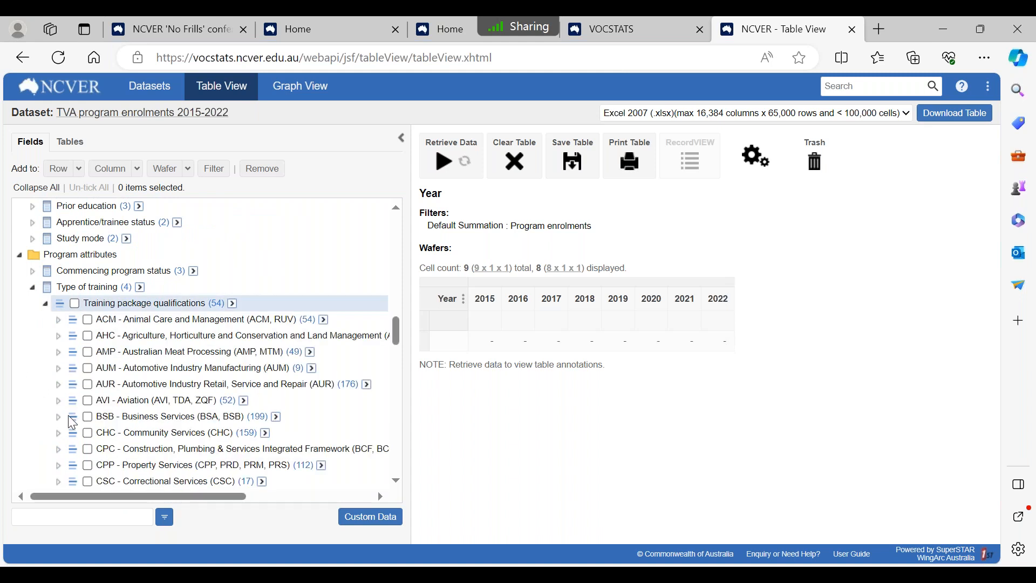
{"action": "left_click", "coordinate": [76, 433]}
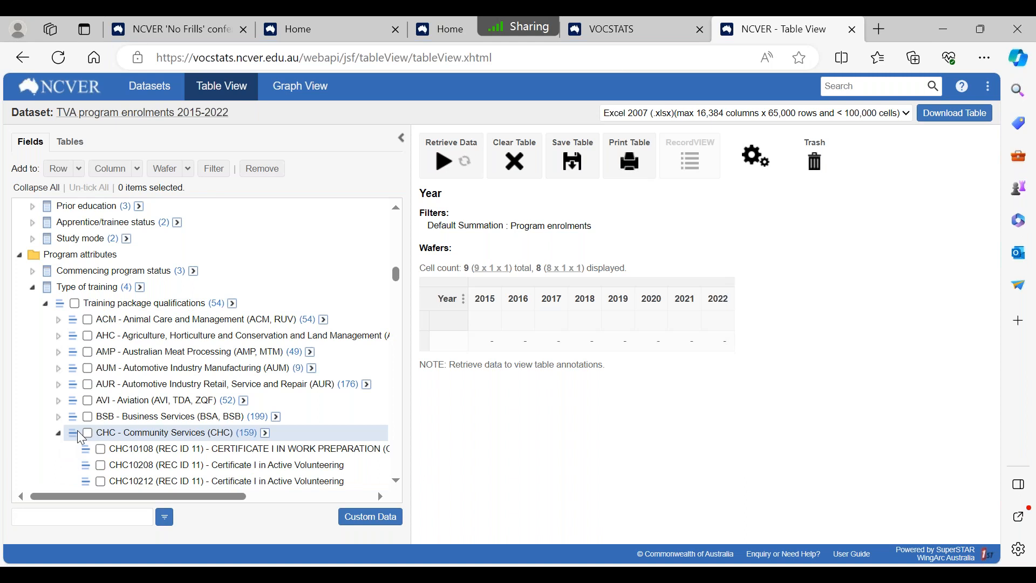
{"action": "scroll", "coordinate": [392, 274], "scroll_direction": "down", "scroll_amount": 4}
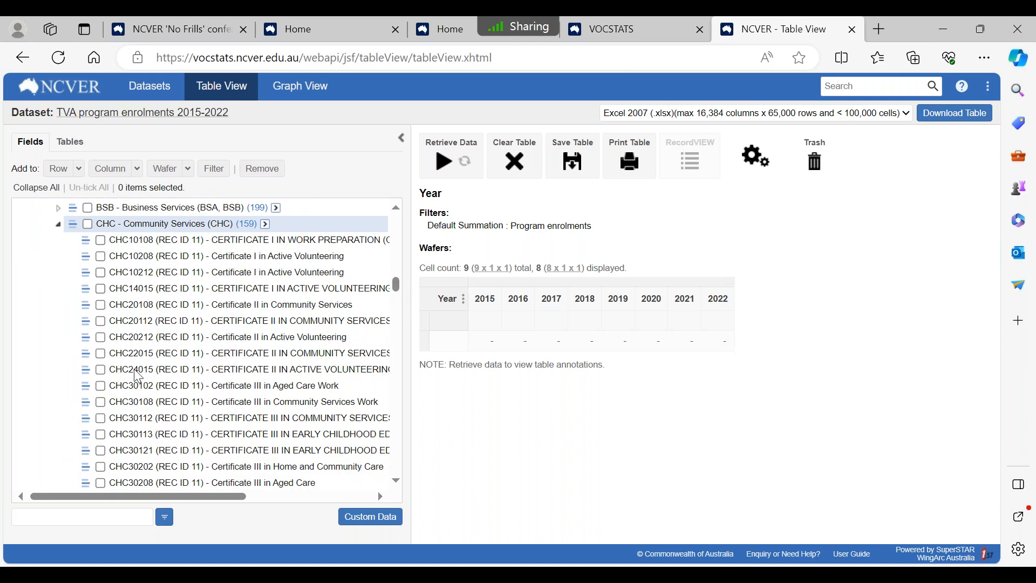
{"action": "left_click", "coordinate": [58, 224]}
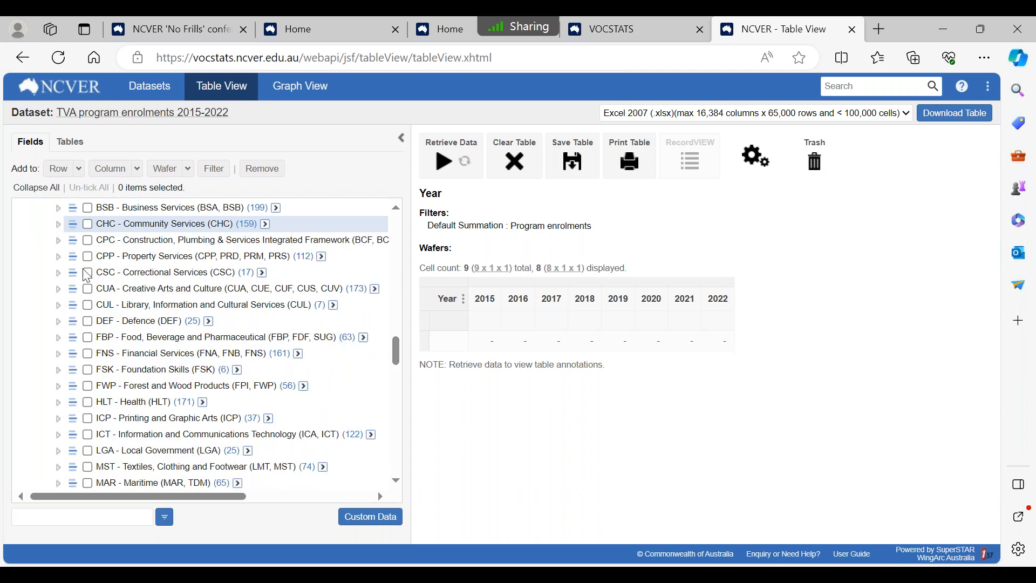
Filter the field tree by "child care" and look over the matching qualifications
{"action": "left_click", "coordinate": [108, 515]}
{"action": "type", "text": "child care"}
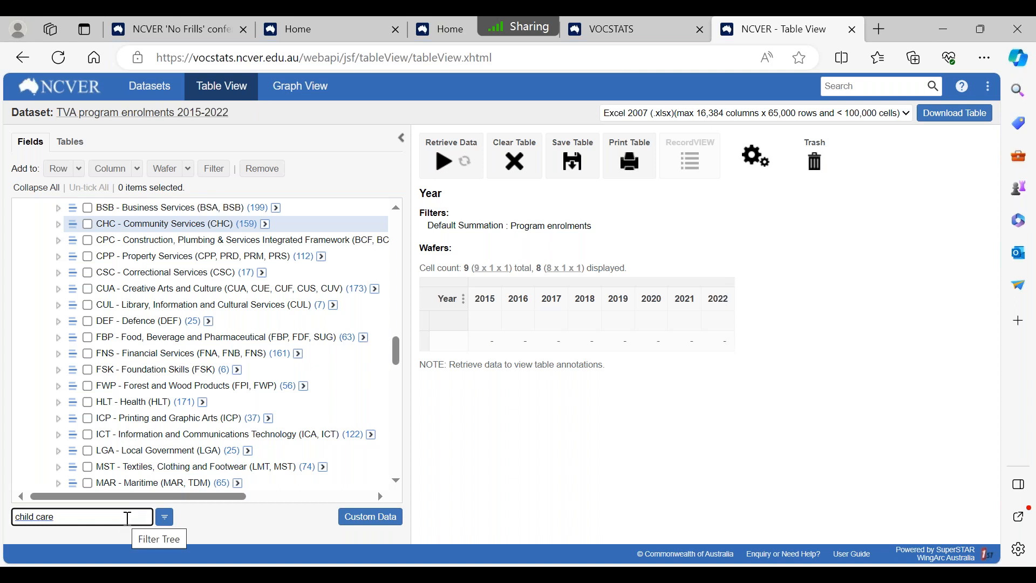
{"action": "left_click", "coordinate": [164, 519]}
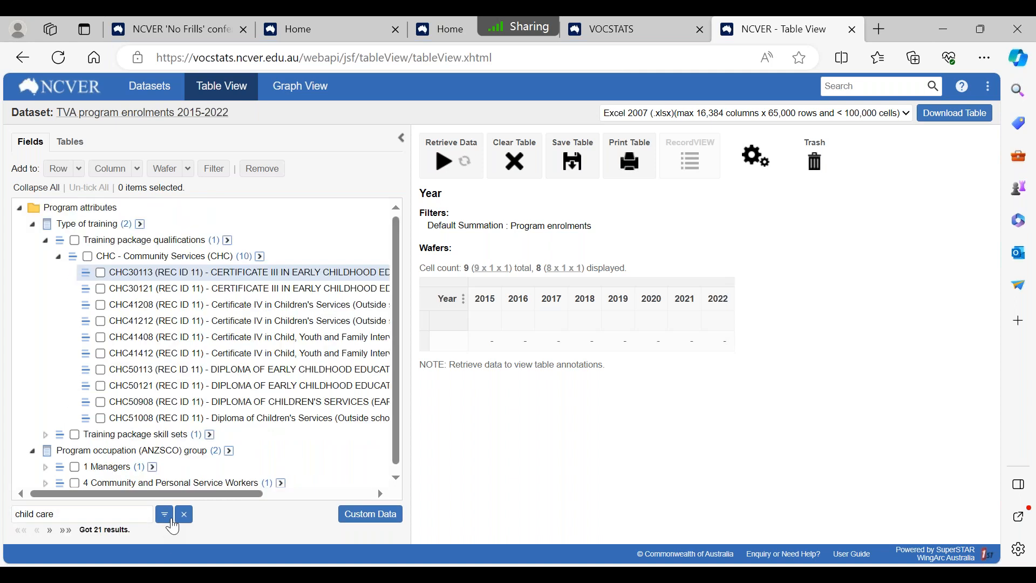
{"action": "left_click_drag", "start_coordinate": [396, 435], "coordinate": [397, 447]}
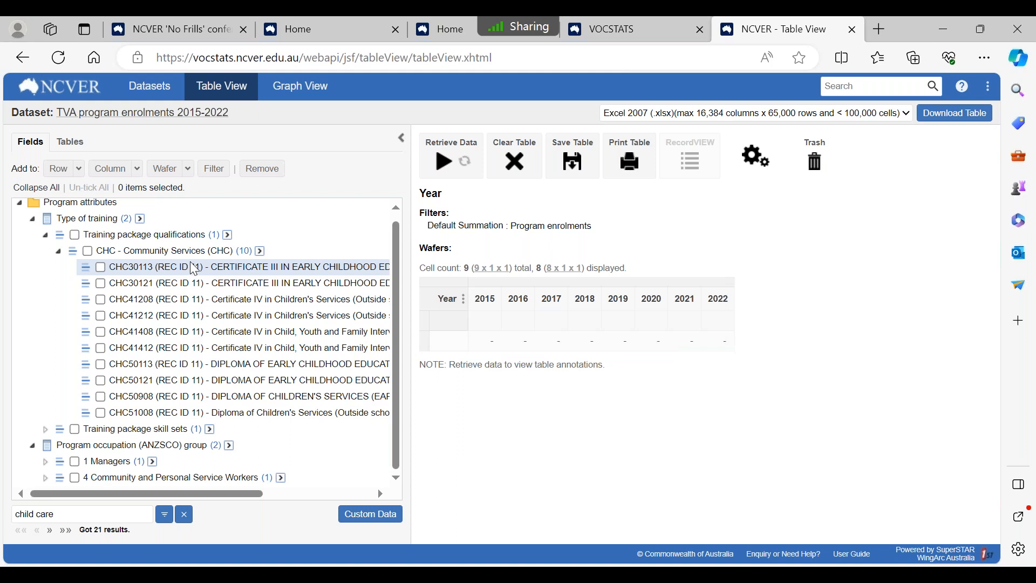
Add the CHC30113 and CHC30121 Certificate III in Early Childhood Education and Care qualifications as rows, and retrieve the data
{"action": "left_click", "coordinate": [101, 267]}
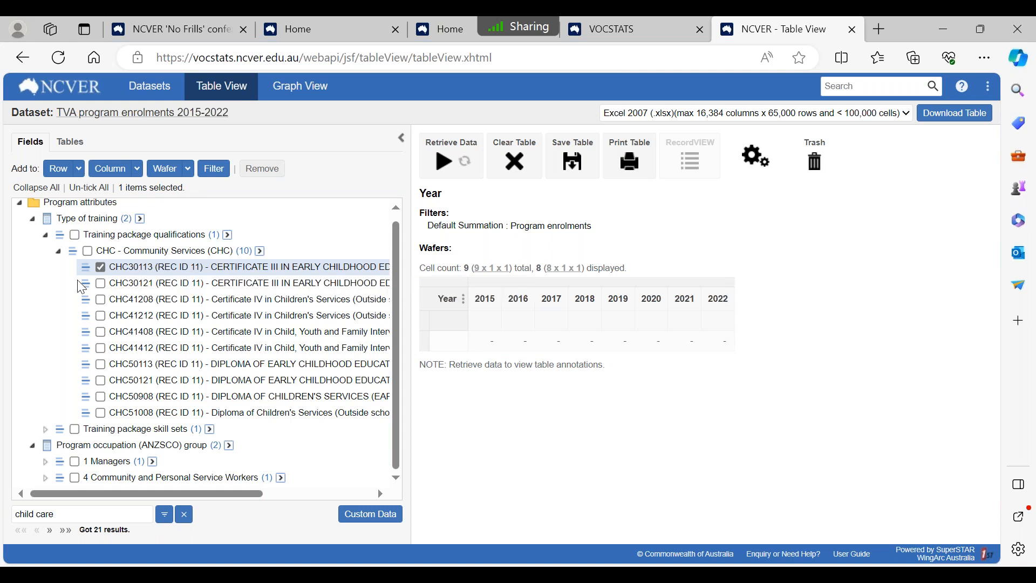
{"action": "left_click", "coordinate": [102, 284]}
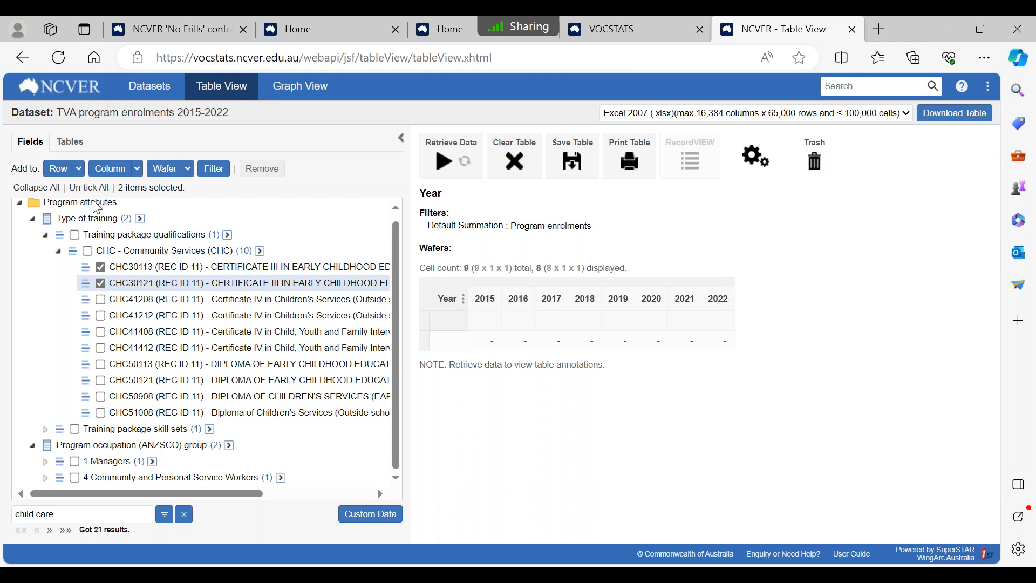
{"action": "left_click", "coordinate": [60, 173]}
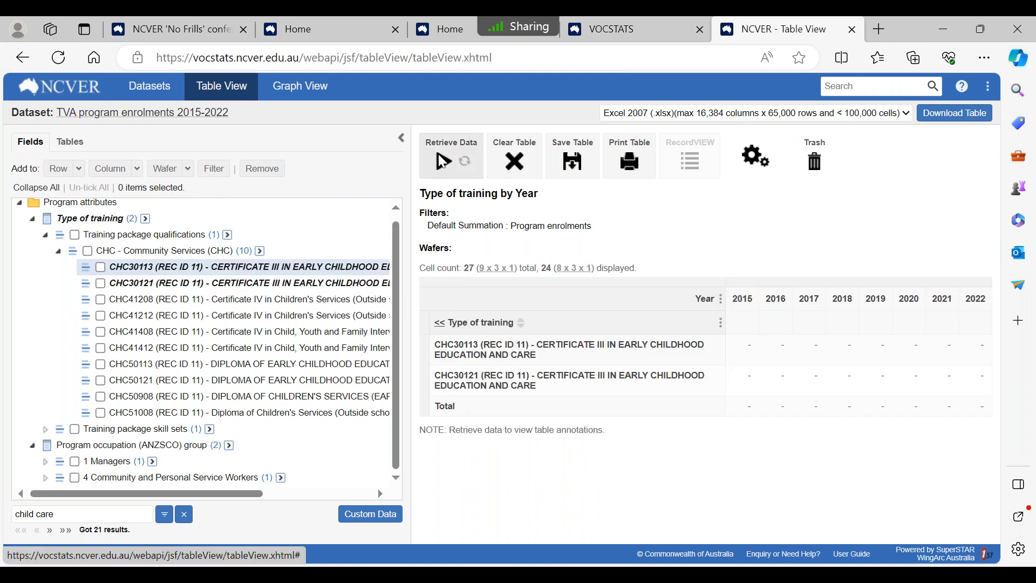
{"action": "left_click", "coordinate": [443, 161]}
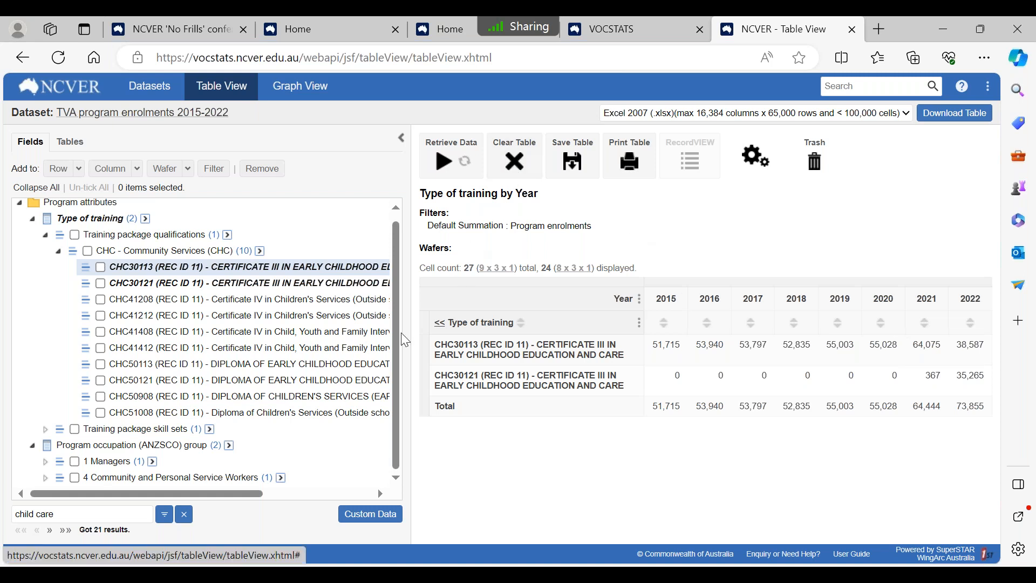
Remove the "child care" search from the field tree and clear the whole table
{"action": "left_click", "coordinate": [63, 516]}
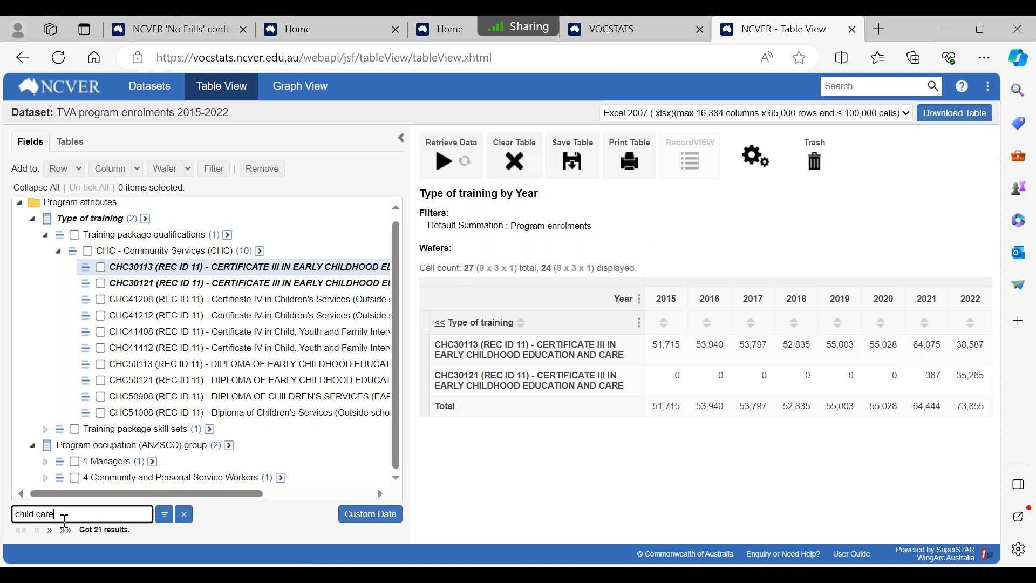
{"action": "left_click", "coordinate": [246, 518]}
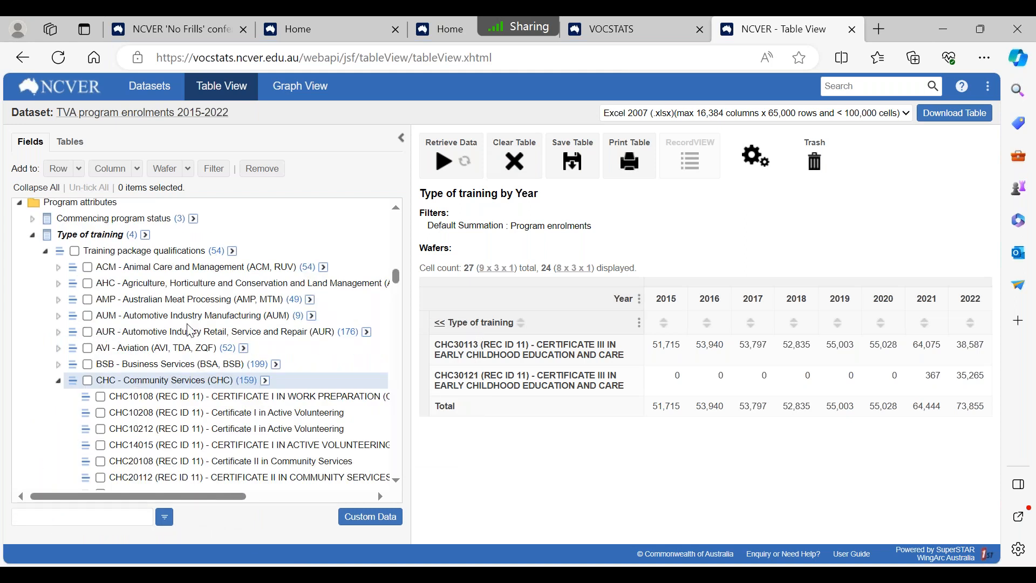
{"action": "left_click", "coordinate": [518, 173]}
{"action": "left_click", "coordinate": [577, 165]}
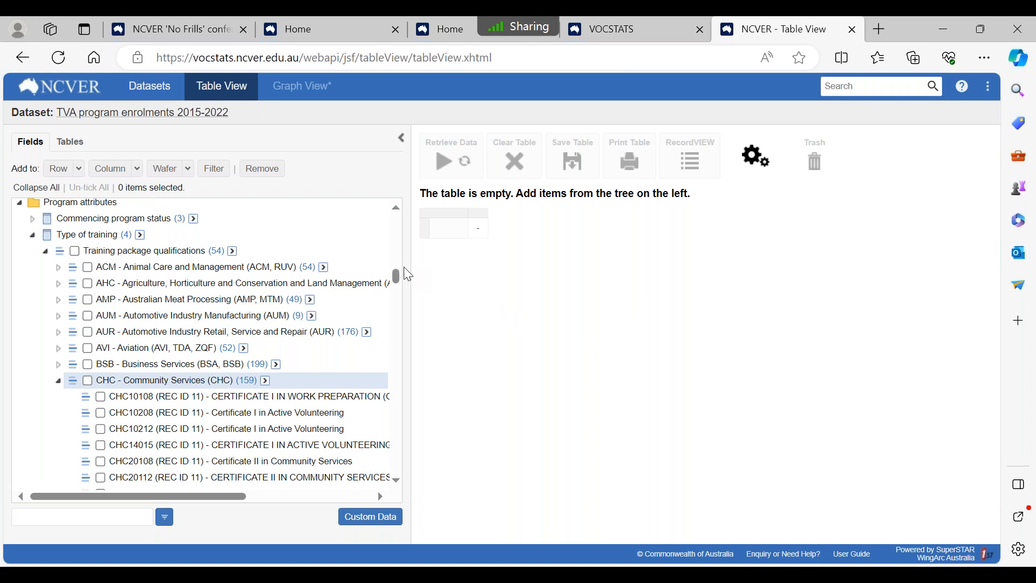
Add the years 2021 and 2022 as columns of the empty table and remove the Year total
{"action": "left_click_drag", "start_coordinate": [396, 273], "coordinate": [331, 220]}
{"action": "left_click", "coordinate": [63, 338]}
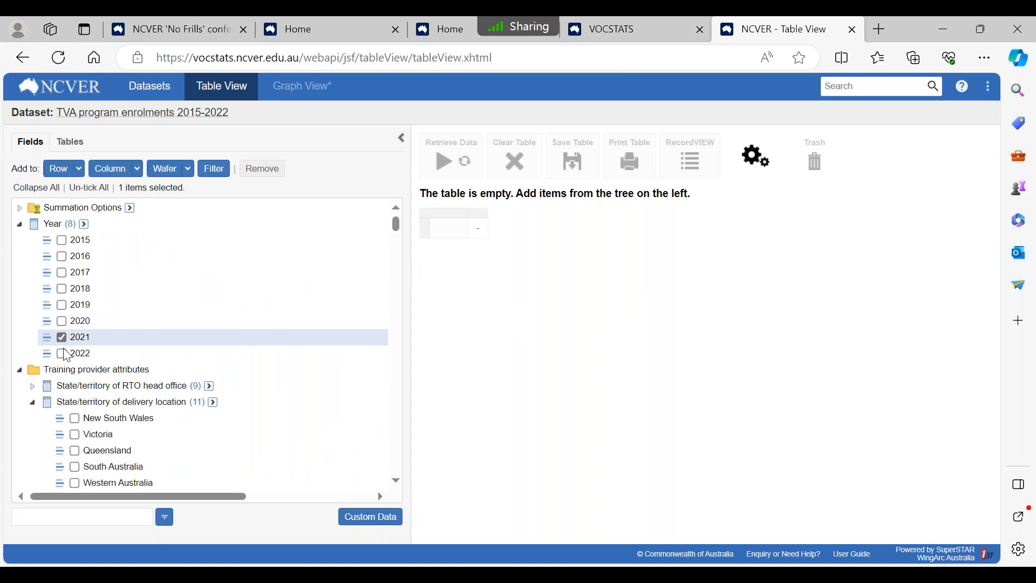
{"action": "left_click", "coordinate": [62, 354]}
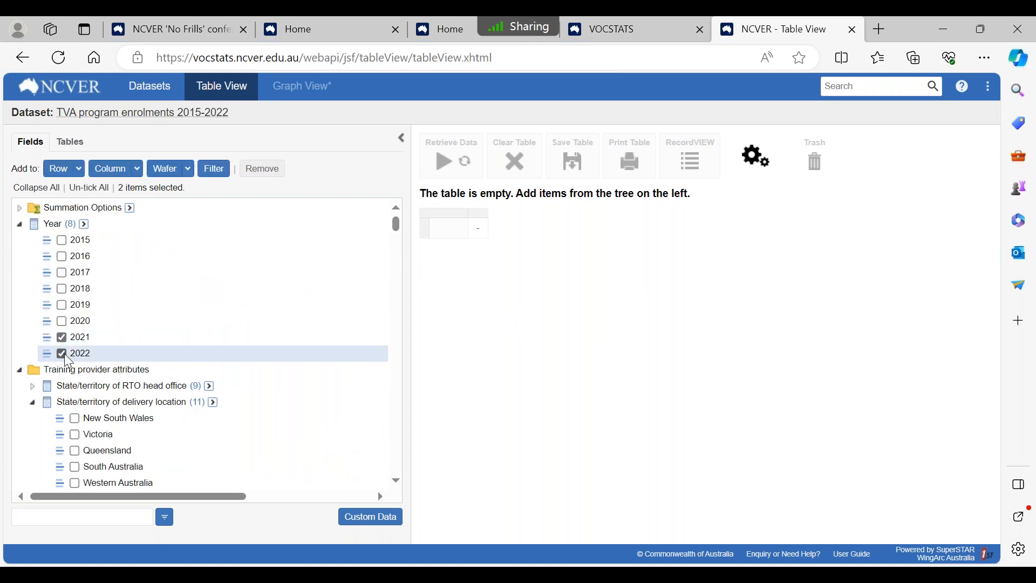
{"action": "left_click", "coordinate": [115, 176]}
{"action": "right_click", "coordinate": [529, 319]}
{"action": "left_click", "coordinate": [463, 325]}
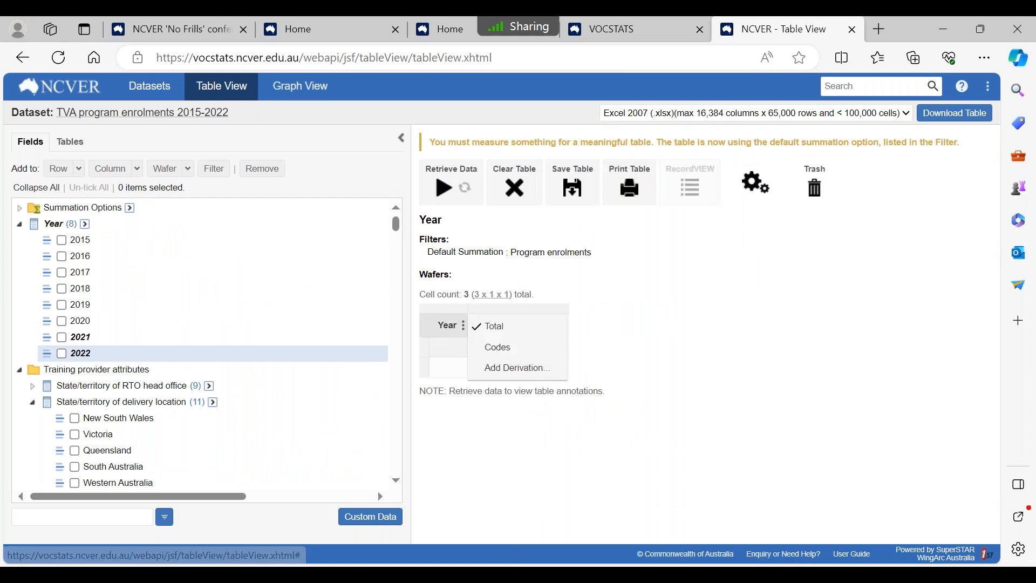
{"action": "left_click", "coordinate": [487, 327]}
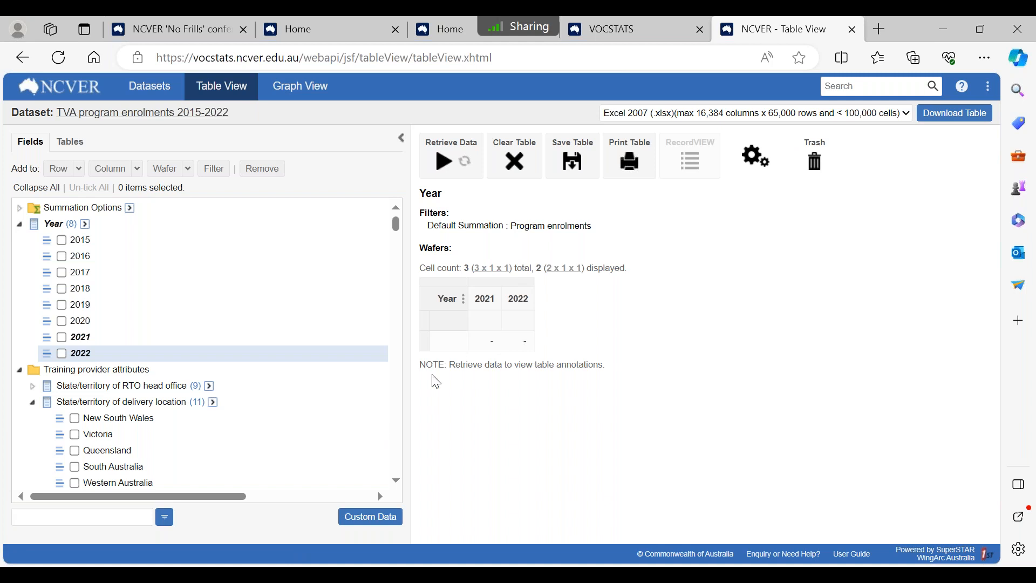
Collapse the Community Services (CHC) list and add all Program field of education items at the 2 digit level as rows
{"action": "left_click_drag", "start_coordinate": [400, 235], "coordinate": [401, 288]}
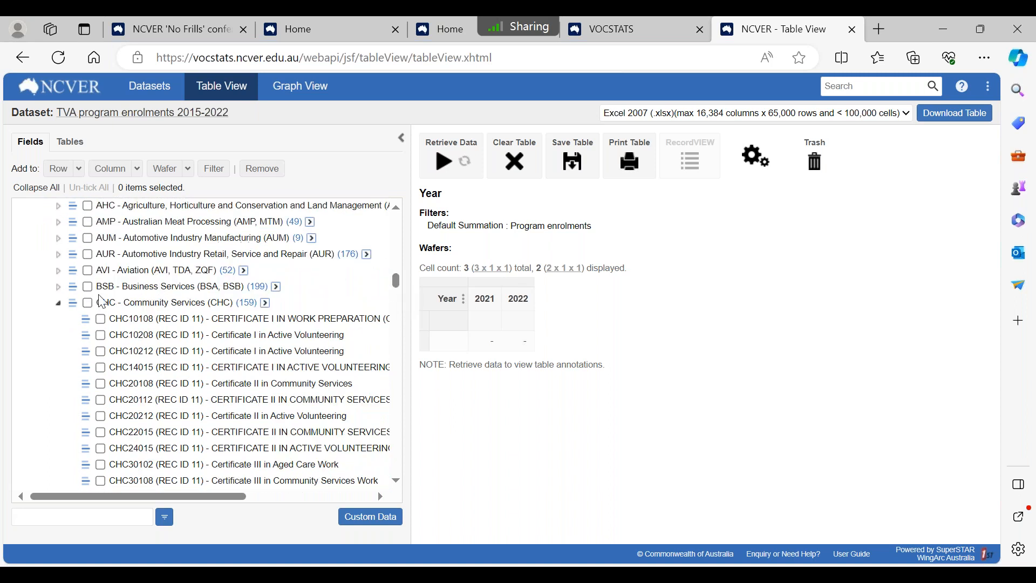
{"action": "left_click", "coordinate": [58, 302]}
{"action": "left_click_drag", "start_coordinate": [399, 345], "coordinate": [398, 434]}
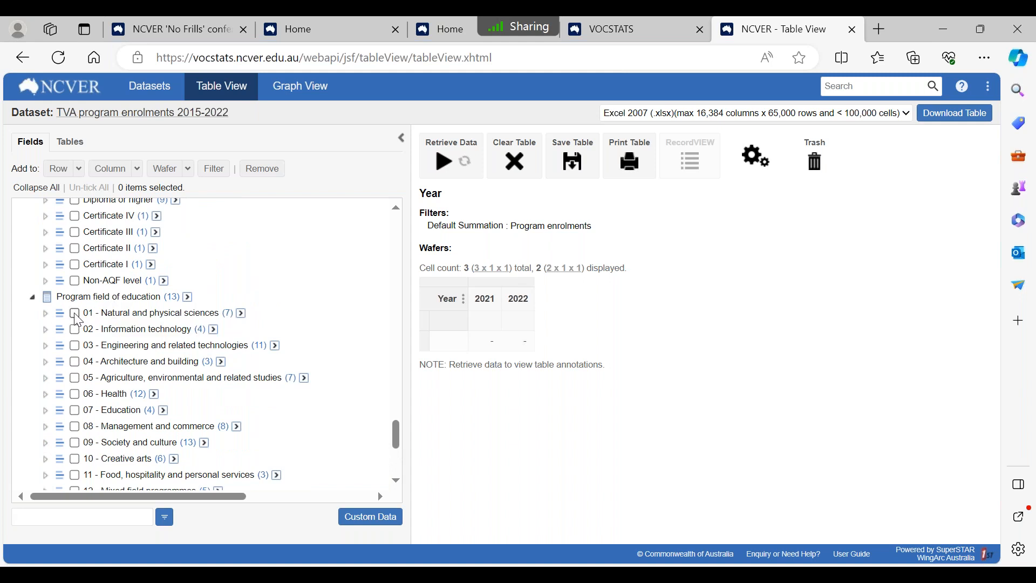
{"action": "left_click", "coordinate": [46, 315]}
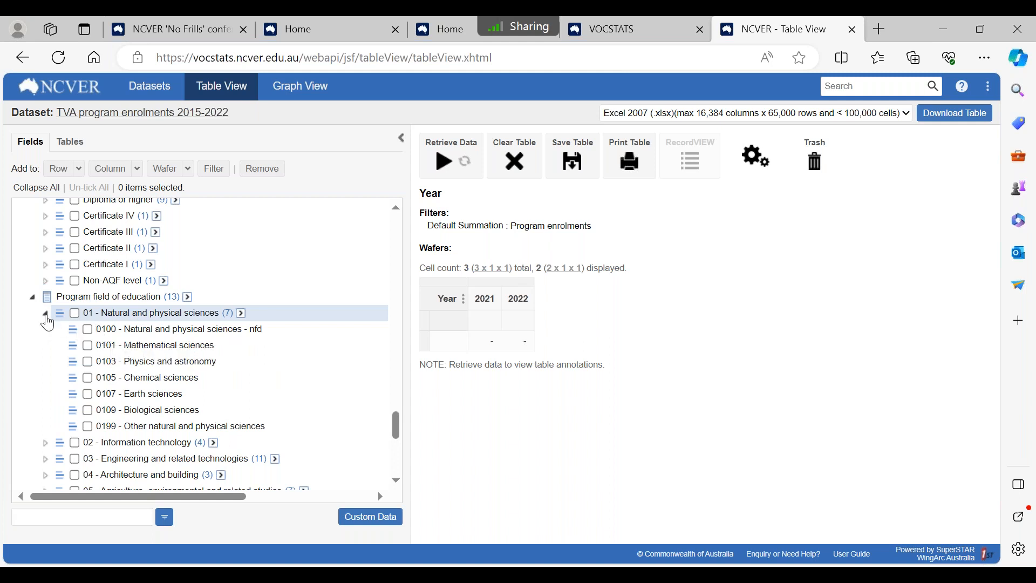
{"action": "left_click", "coordinate": [45, 314]}
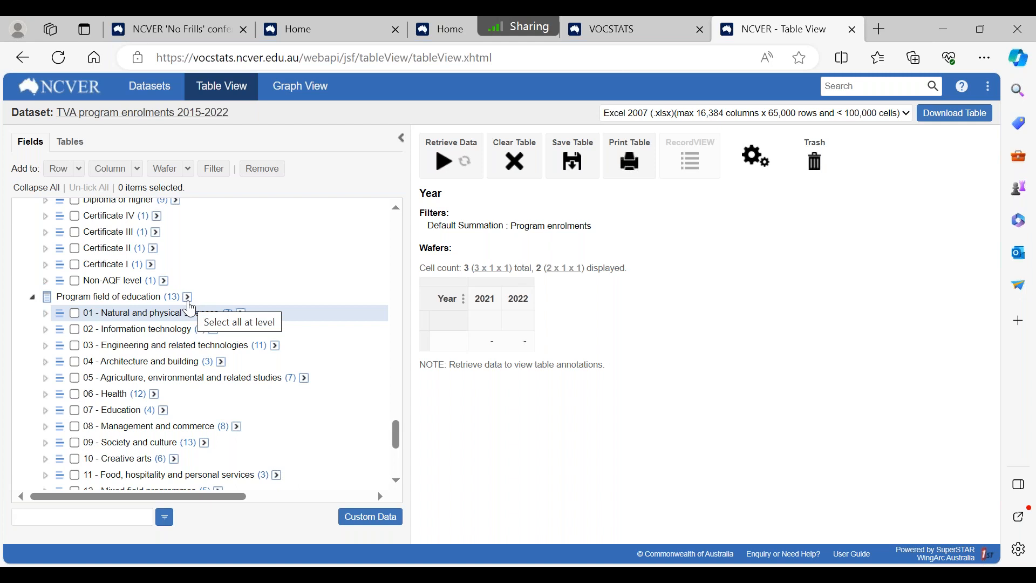
{"action": "left_click", "coordinate": [189, 298]}
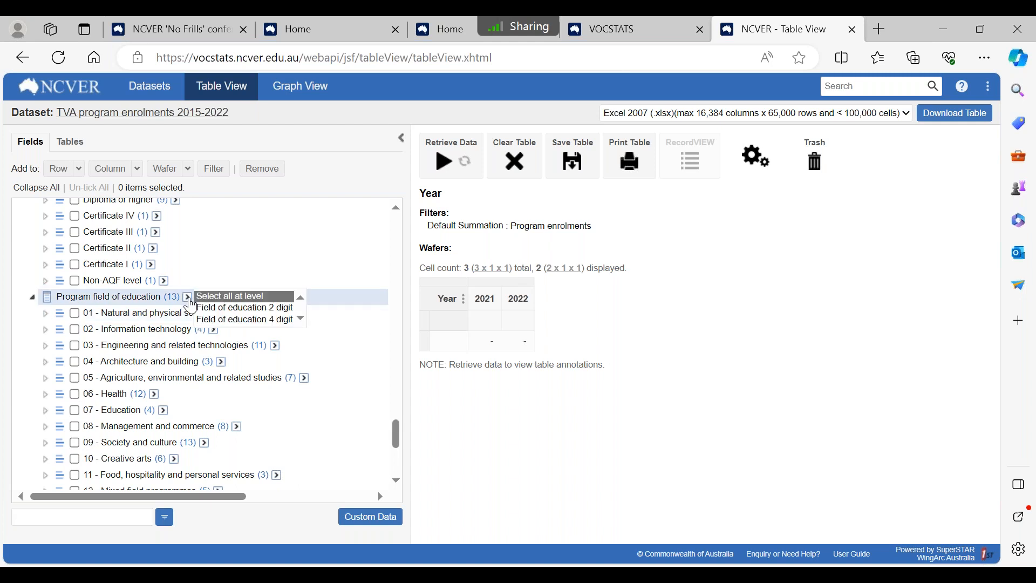
{"action": "left_click", "coordinate": [275, 307]}
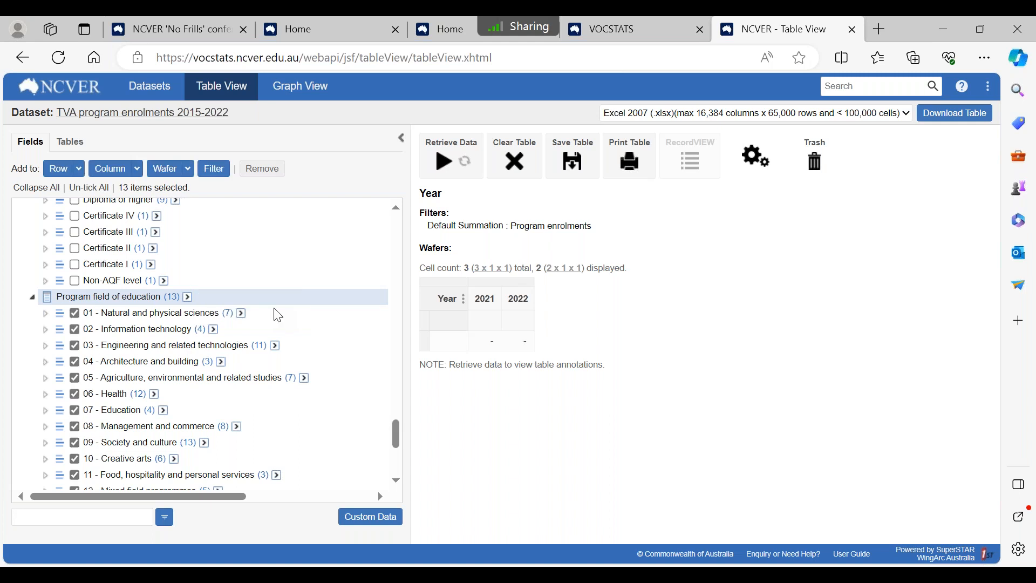
{"action": "left_click", "coordinate": [58, 172]}
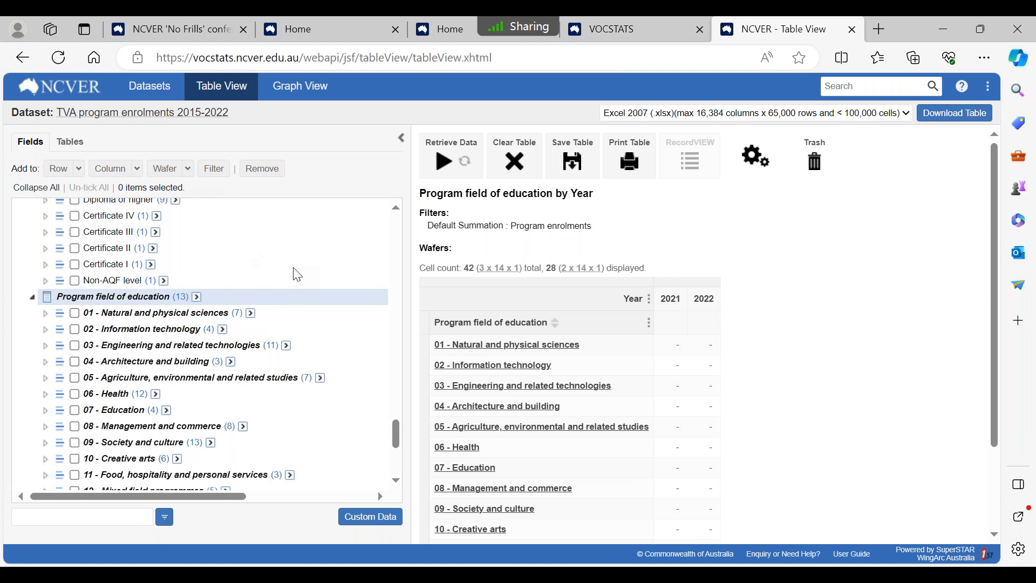
Retrieve the data and sort the fields of education by 2022 enrolments in descending order
{"action": "left_click", "coordinate": [443, 162]}
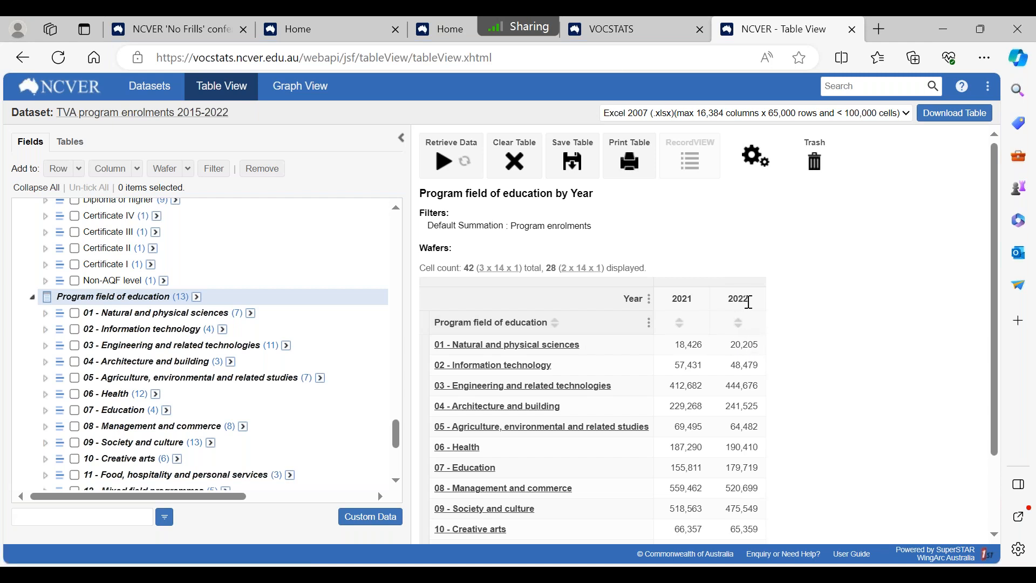
{"action": "left_click", "coordinate": [740, 326]}
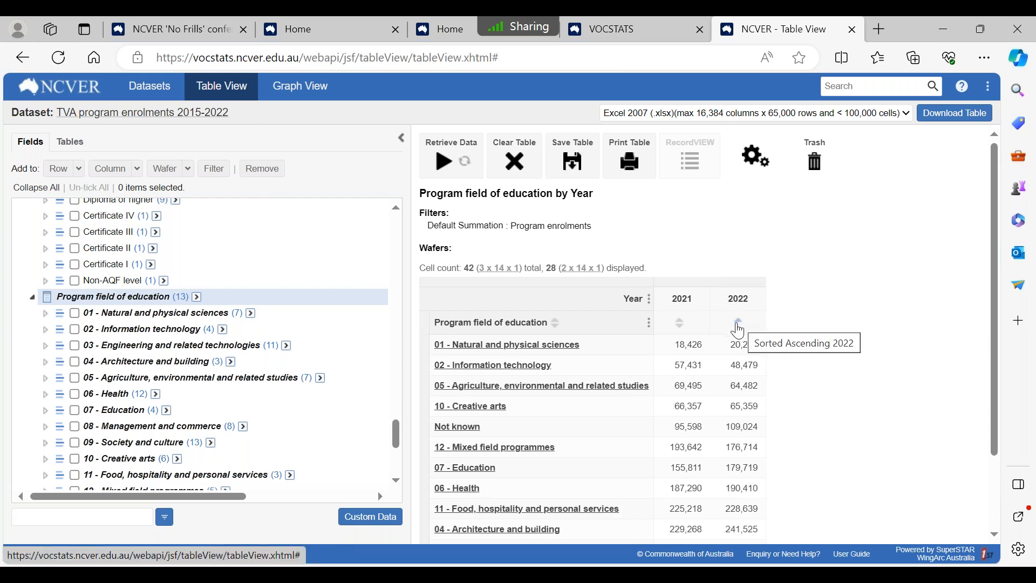
{"action": "left_click", "coordinate": [739, 325]}
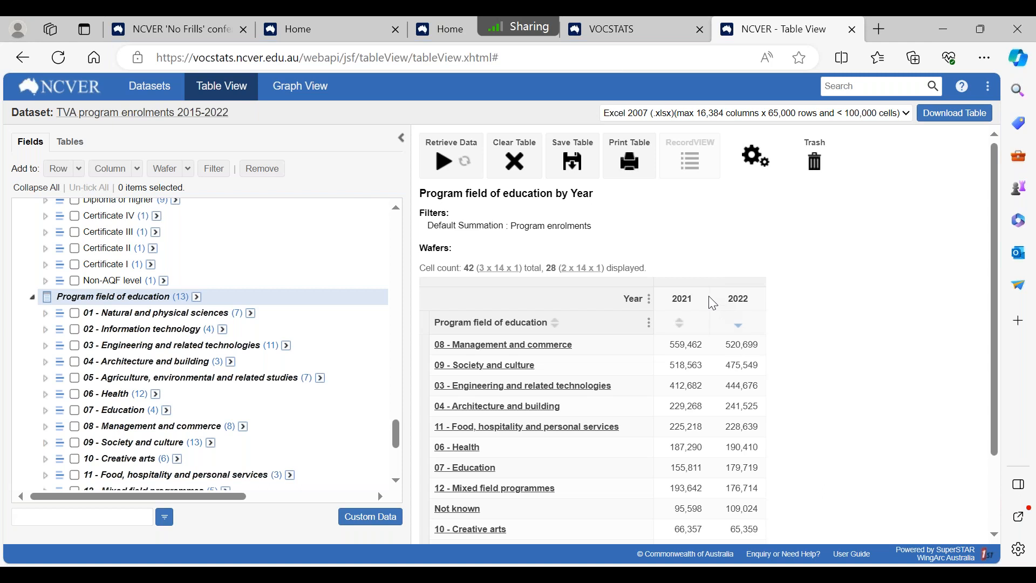
Add a derivation named "actual change" to the Year field with the formula V2-V1
{"action": "left_click", "coordinate": [651, 305]}
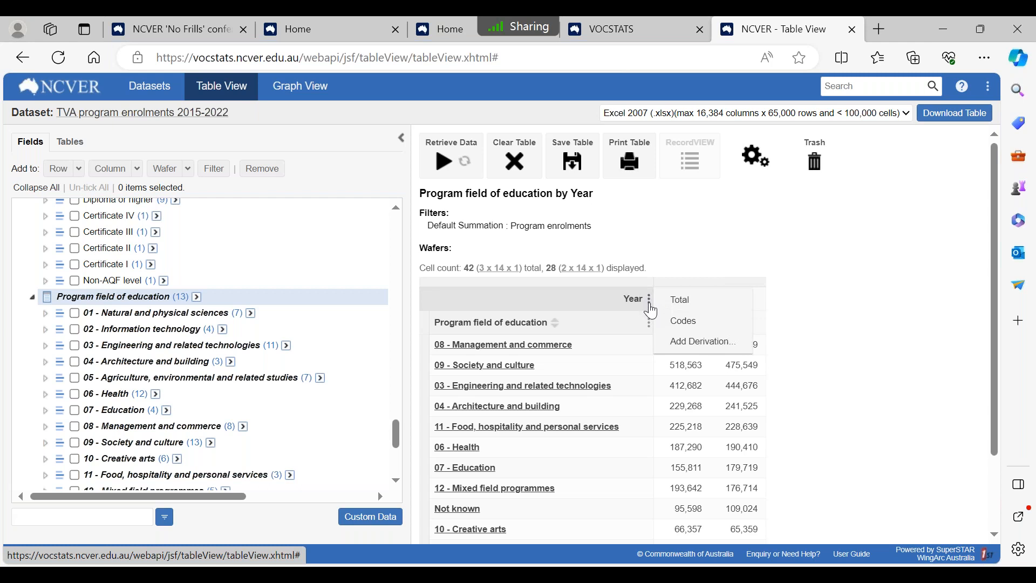
{"action": "left_click", "coordinate": [697, 342]}
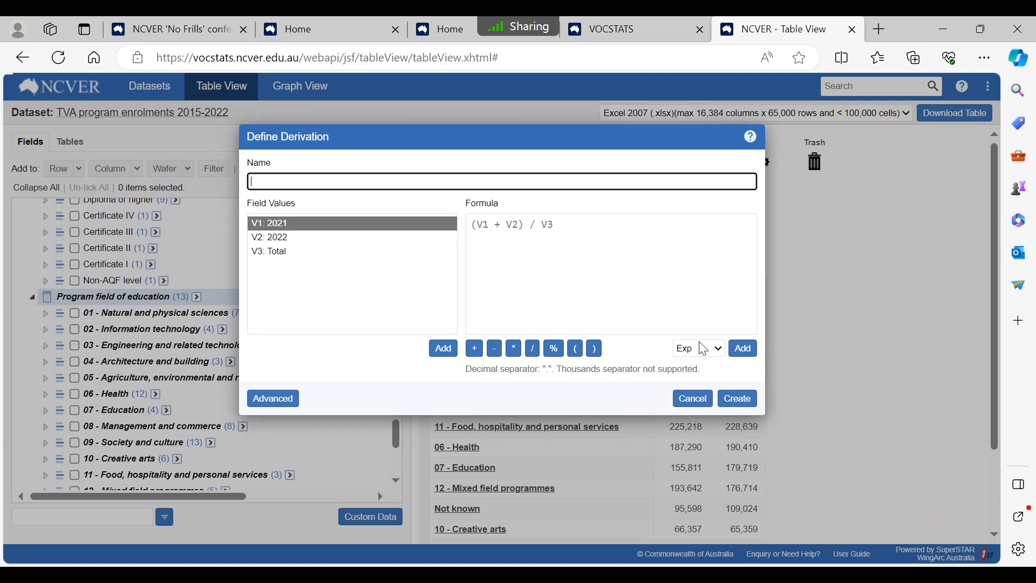
{"action": "type", "text": "actual change"}
{"action": "left_click", "coordinate": [481, 227]}
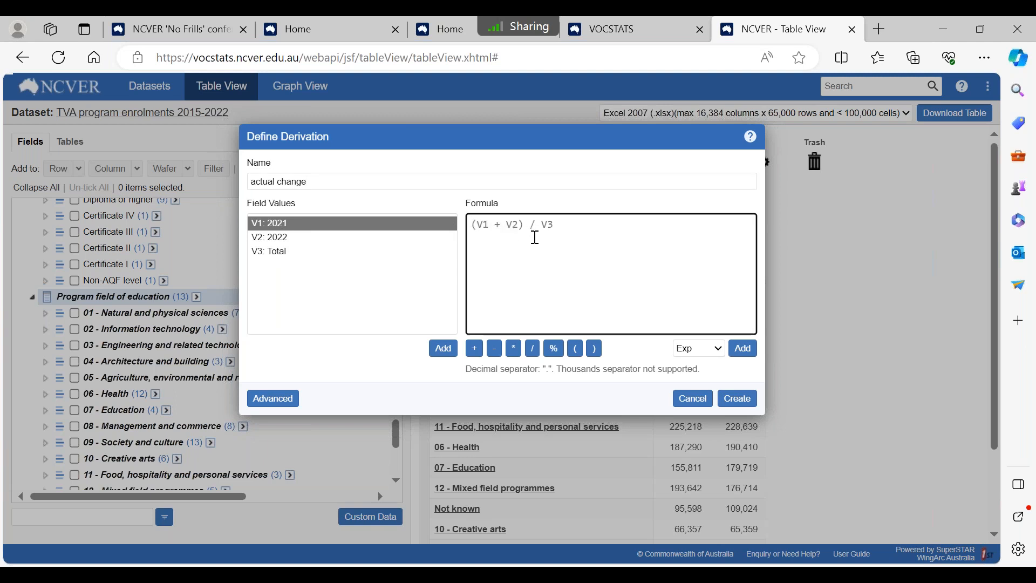
{"action": "type", "text": "V2-V1"}
{"action": "left_click", "coordinate": [736, 403]}
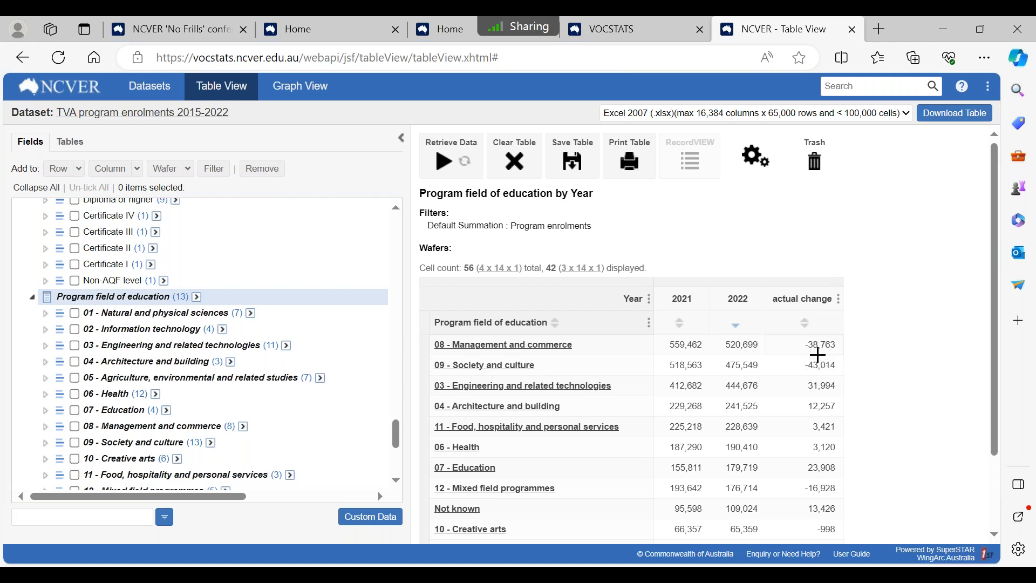
Start a second Year derivation named "% change" with the formula (v2-v1)/v1*100
{"action": "left_click", "coordinate": [649, 300]}
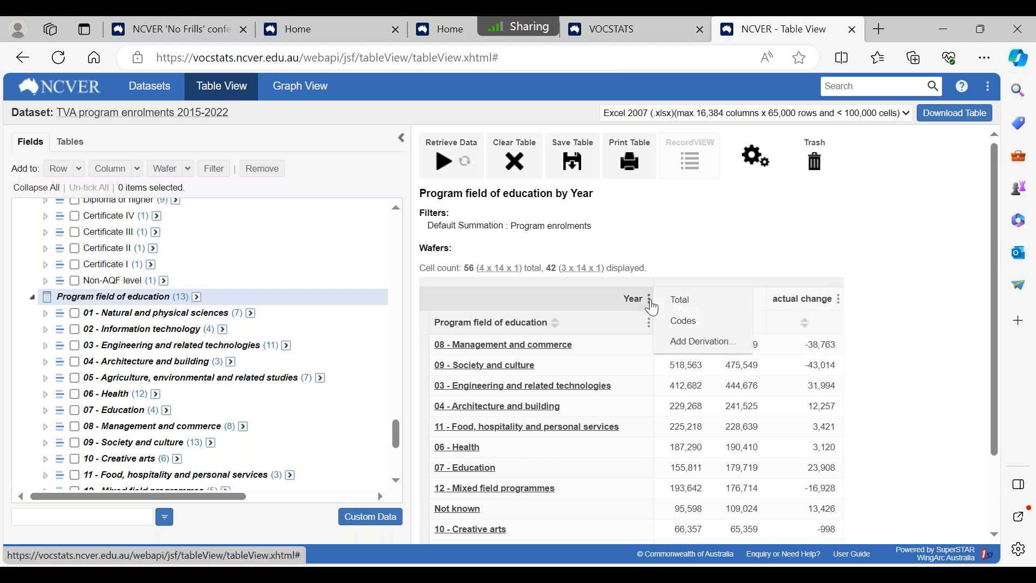
{"action": "left_click", "coordinate": [685, 345]}
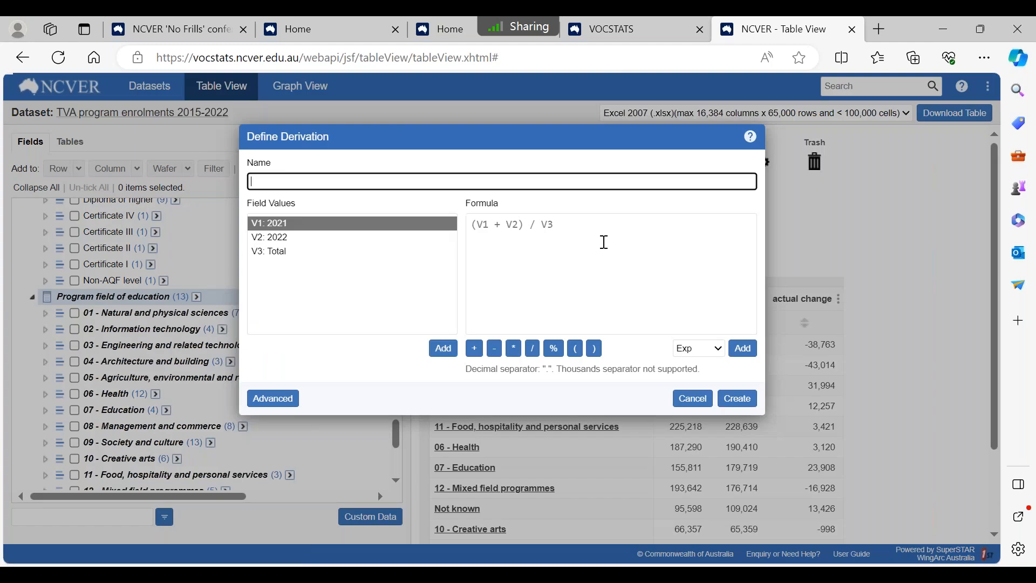
{"action": "type", "text": "%chang"}
{"action": "key", "text": "BackSpace"}
{"action": "key", "text": "BackSpace"}
{"action": "type", "text": "cha"}
{"action": "left_click", "coordinate": [581, 240]}
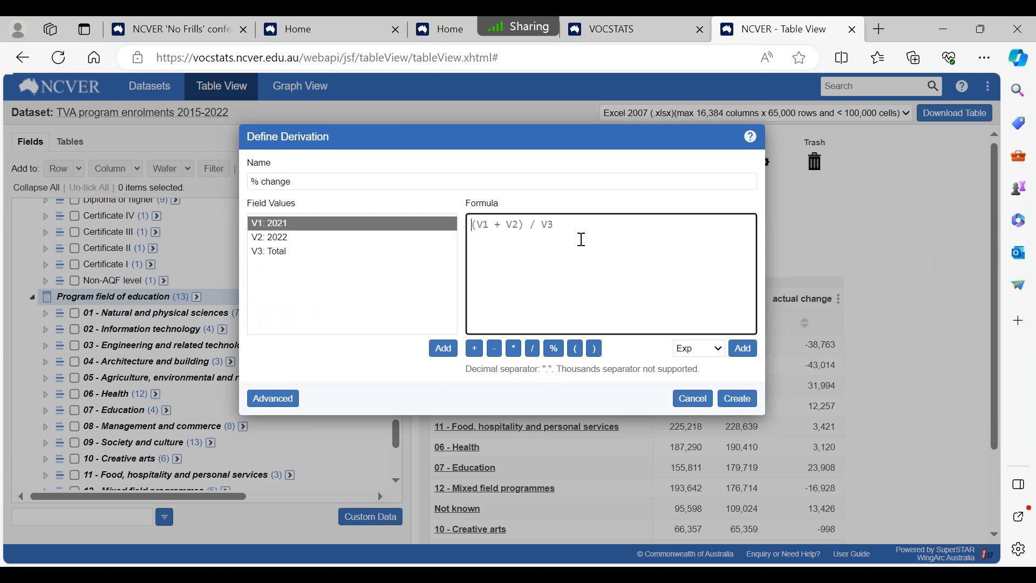
{"action": "type", "text": "(v2-v1)/v1*1"}
{"action": "type", "text": "00"}
Set the % change derivation to 1 decimal in the advanced options, look over the position choices, and create it
{"action": "left_click", "coordinate": [272, 400]}
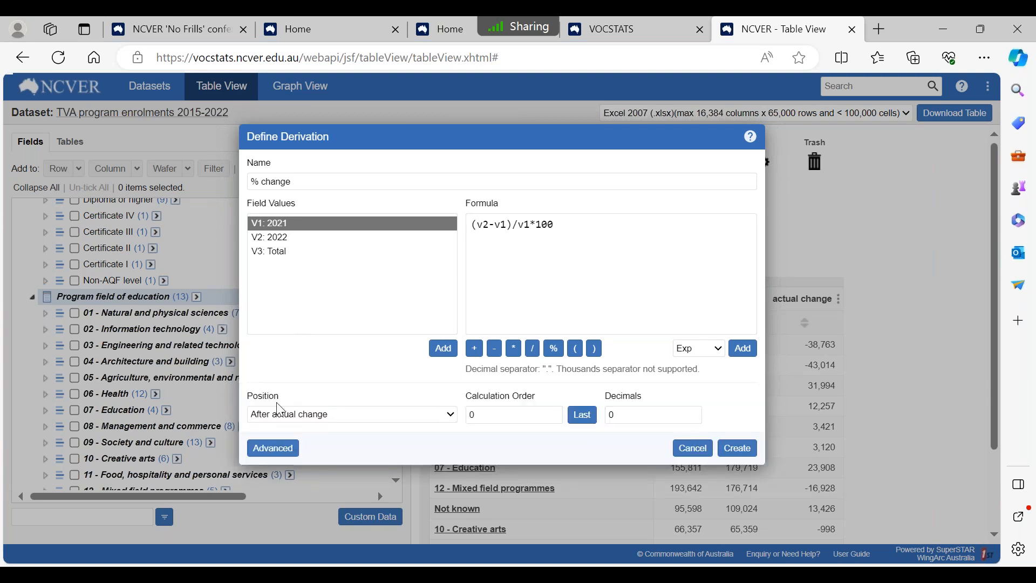
{"action": "left_click", "coordinate": [626, 418]}
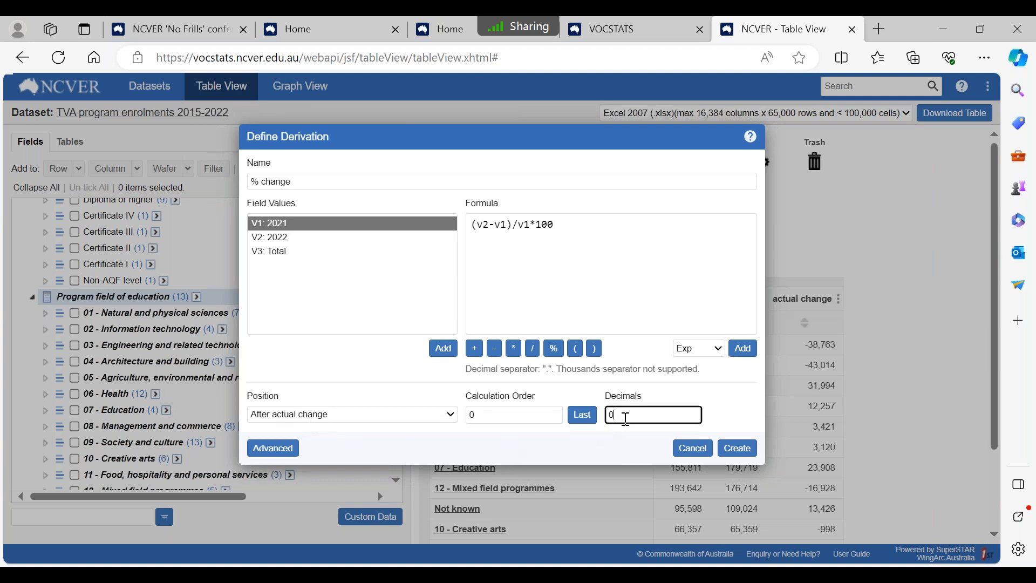
{"action": "double_click", "coordinate": [612, 419]}
{"action": "type", "text": "1"}
{"action": "left_click", "coordinate": [316, 420]}
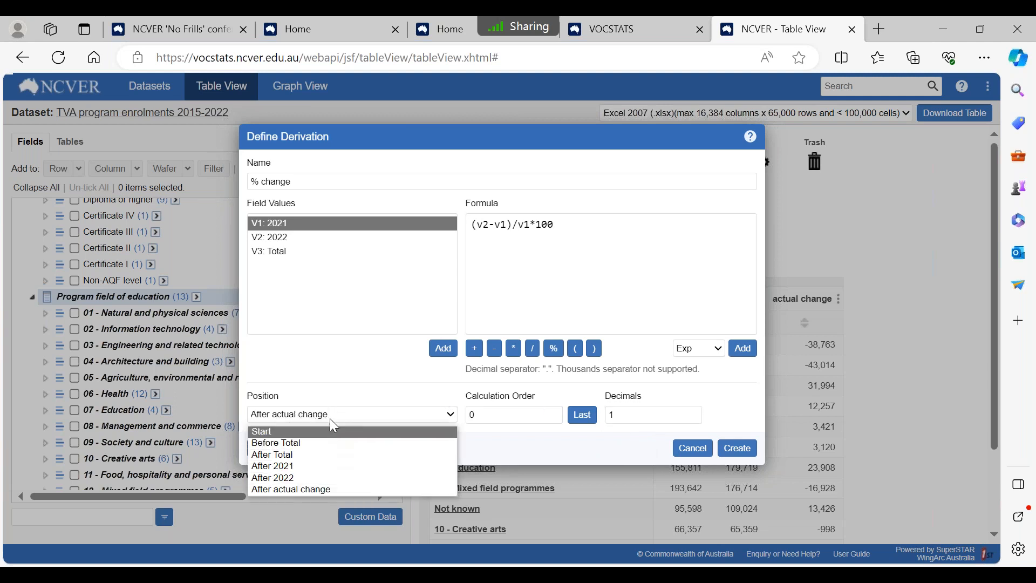
{"action": "left_click", "coordinate": [378, 398]}
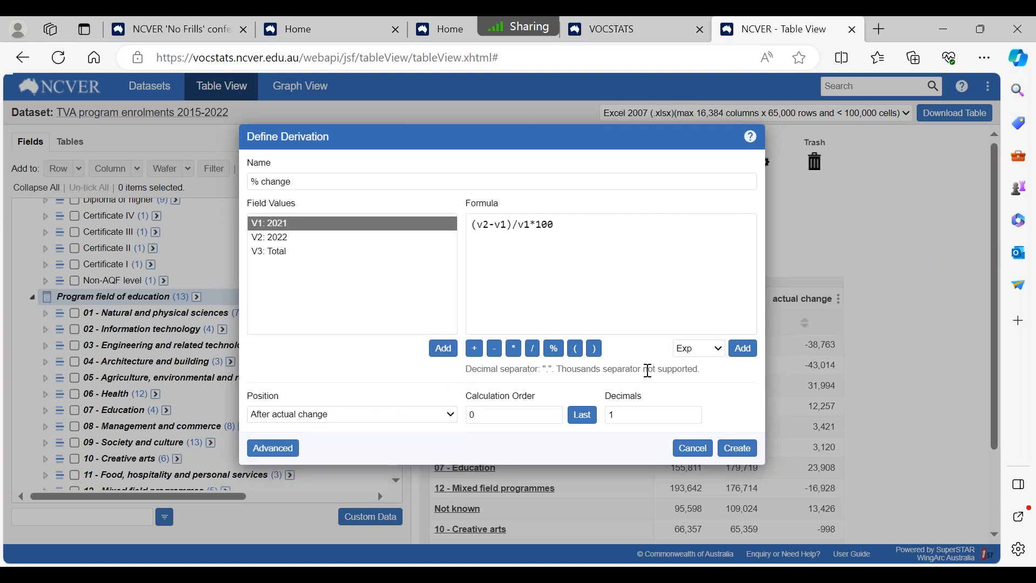
{"action": "left_click", "coordinate": [740, 457]}
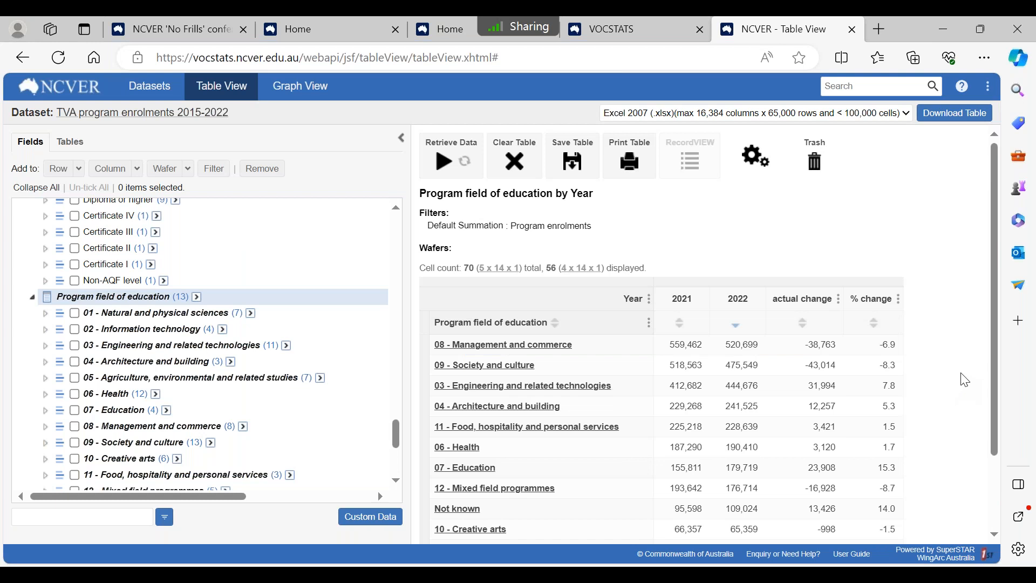
Sort the table in ascending order by actual change, and by % change
{"action": "left_click", "coordinate": [804, 323]}
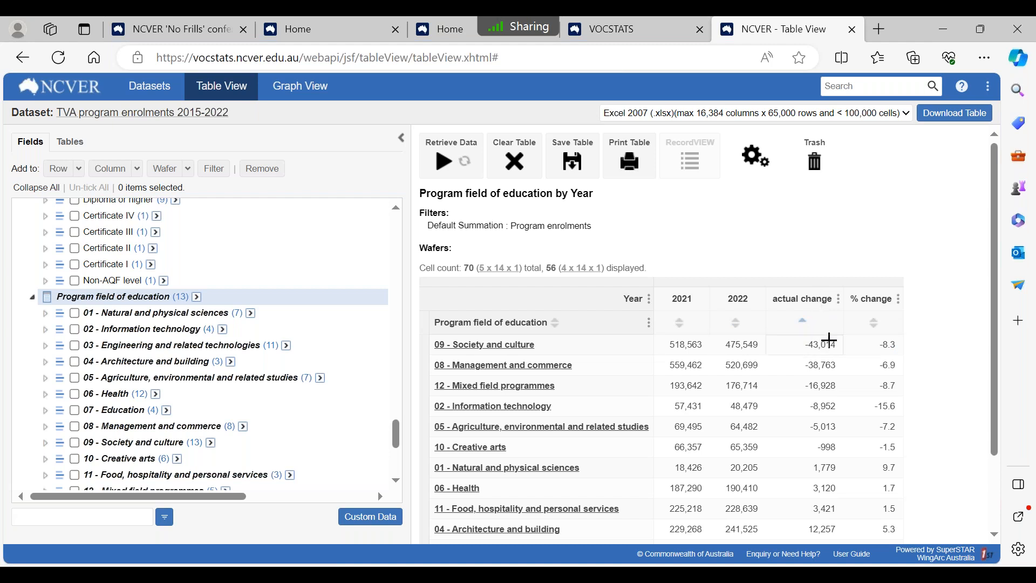
{"action": "left_click", "coordinate": [874, 324]}
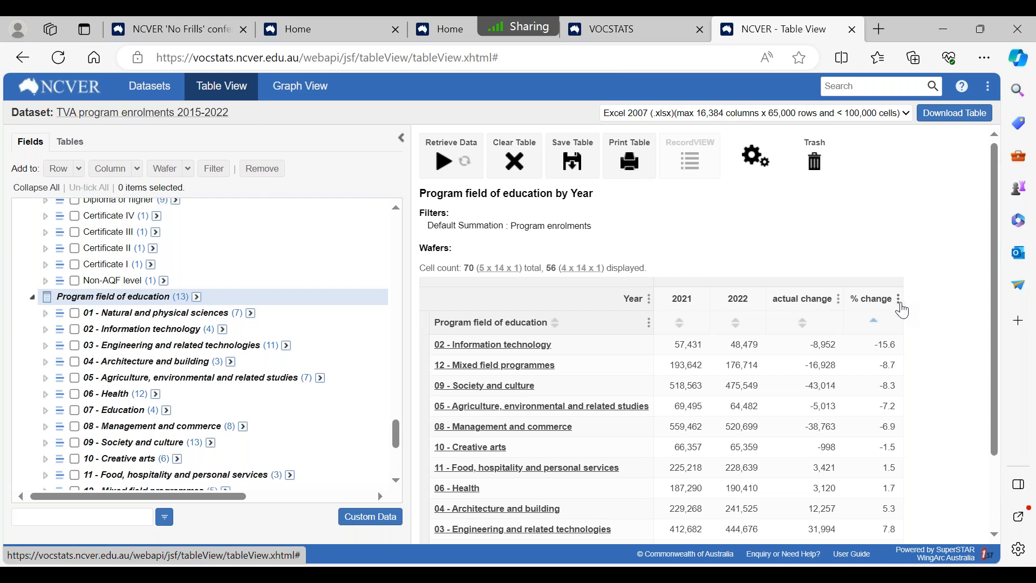
Look at the edit and delete options of the actual change derivation without altering it
{"action": "left_click", "coordinate": [840, 300]}
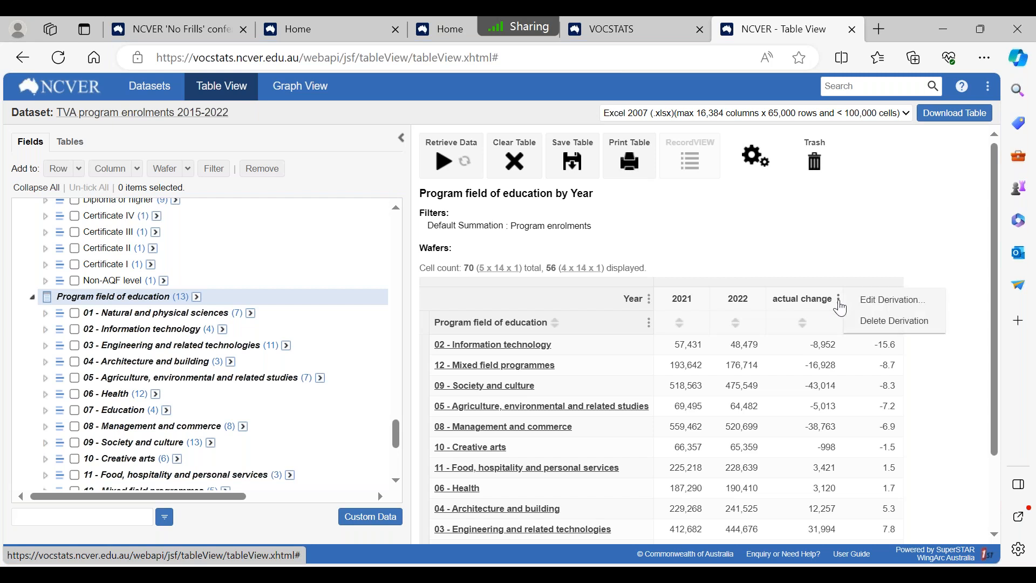
{"action": "left_click", "coordinate": [872, 298]}
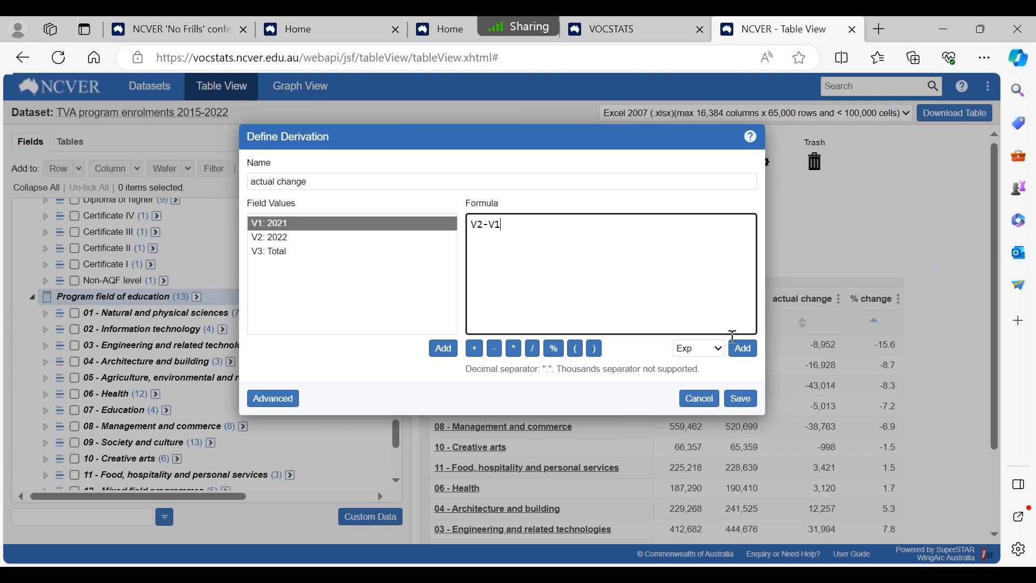
{"action": "left_click", "coordinate": [708, 409]}
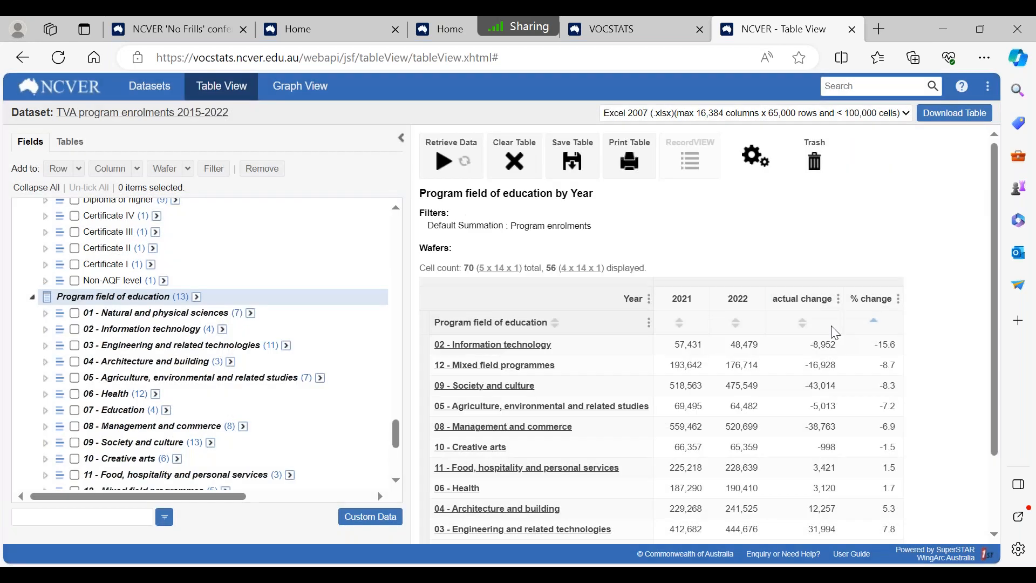
{"action": "left_click", "coordinate": [838, 300]}
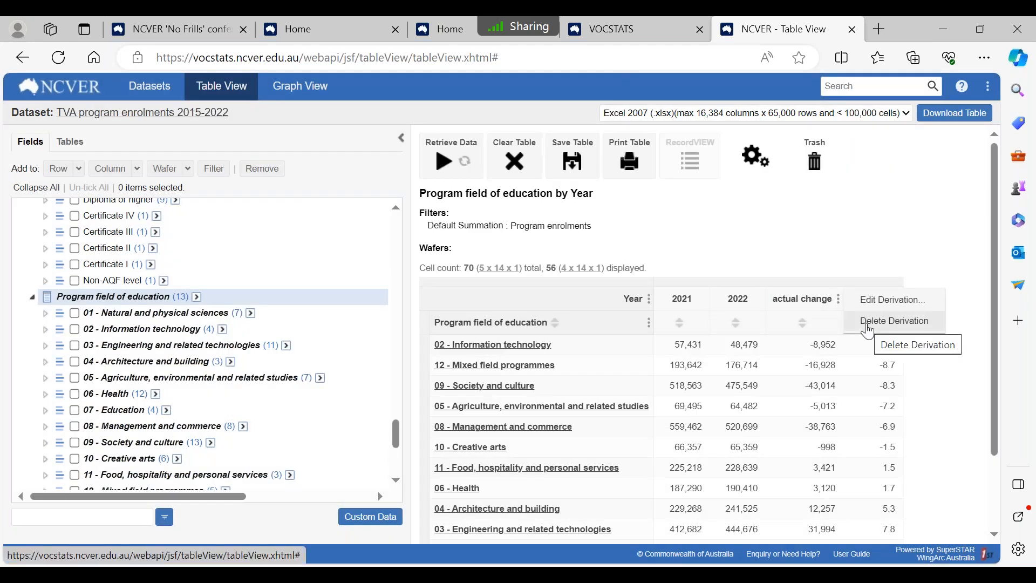
{"action": "left_click", "coordinate": [775, 226]}
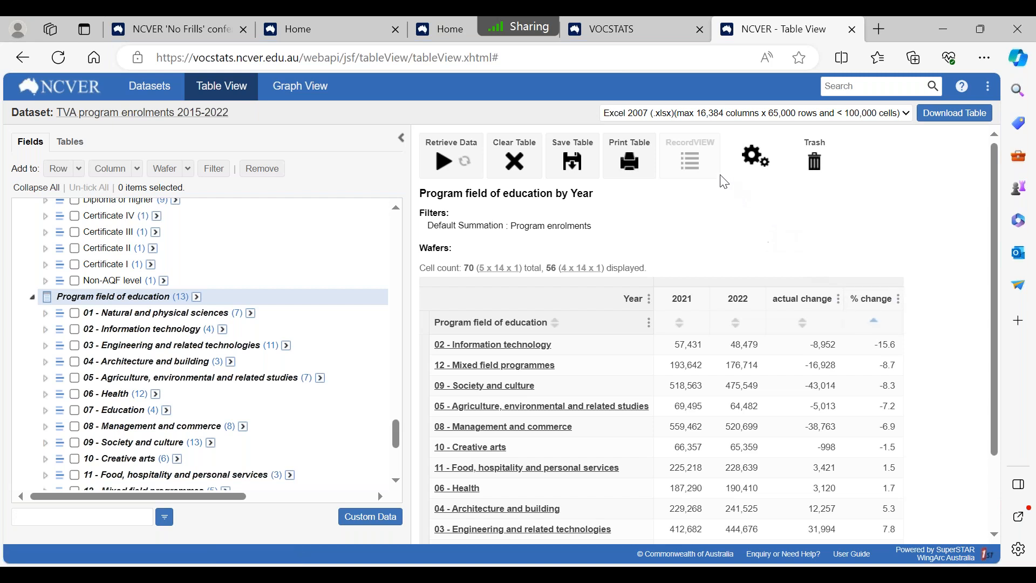
Clear the whole table, accepting the loss of unsaved content
{"action": "left_click", "coordinate": [517, 162]}
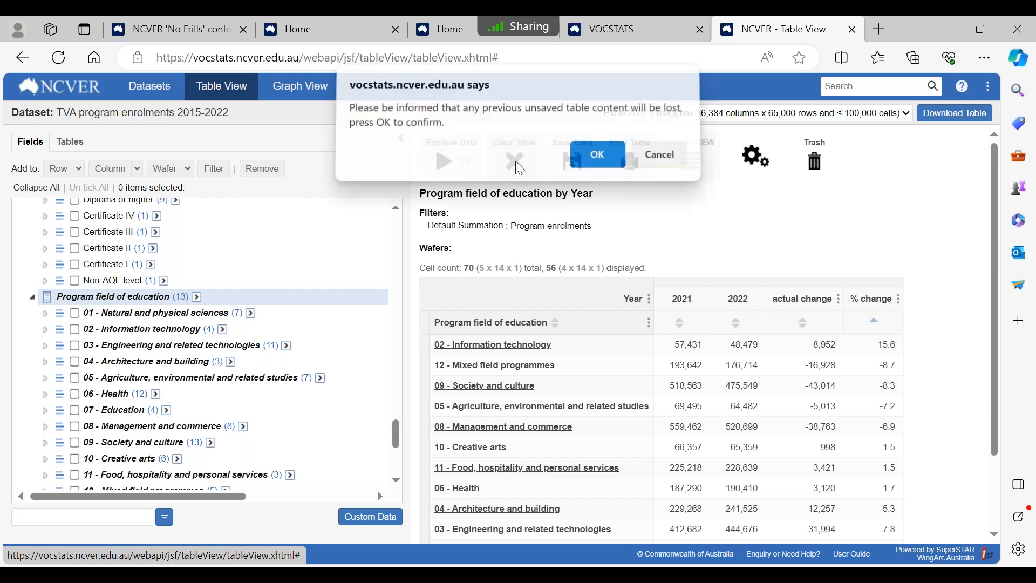
{"action": "left_click", "coordinate": [588, 162]}
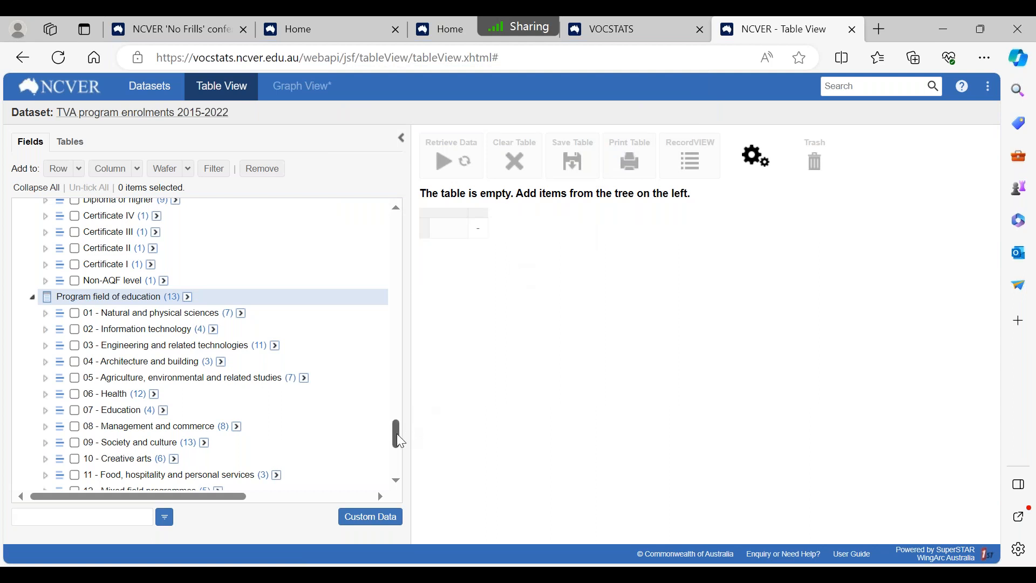
Collapse the Type of training field and examine the individual ages inside the 20 to 24 years group of the Age field
{"action": "left_click_drag", "start_coordinate": [397, 433], "coordinate": [410, 323]}
{"action": "left_click", "coordinate": [41, 333]}
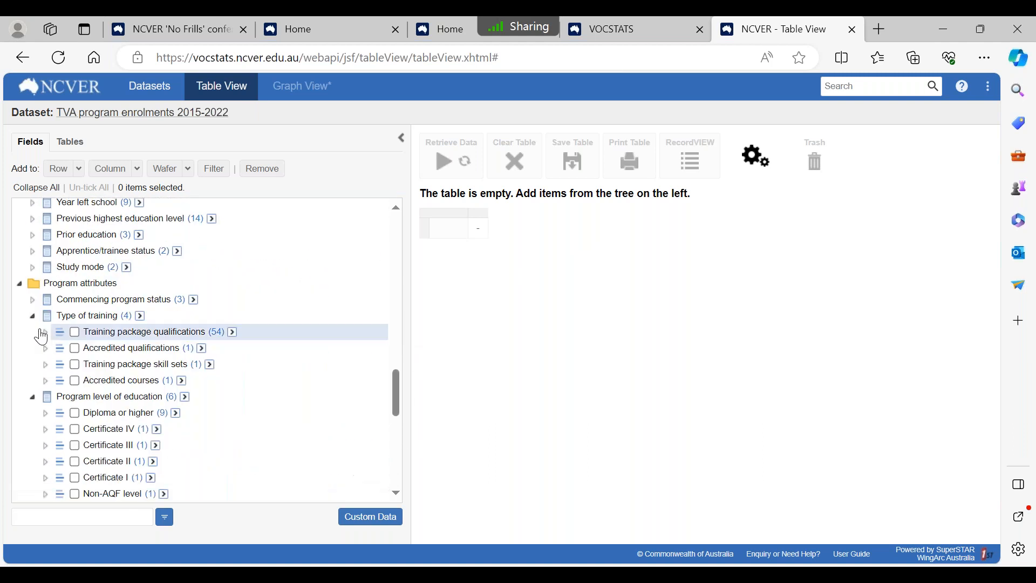
{"action": "left_click", "coordinate": [33, 315]}
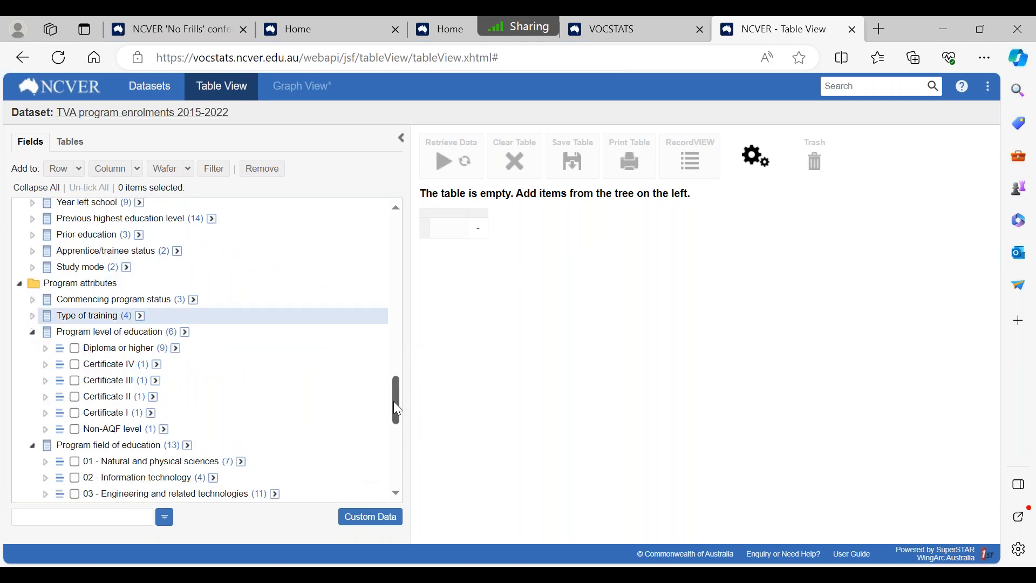
{"action": "left_click_drag", "start_coordinate": [396, 405], "coordinate": [397, 315]}
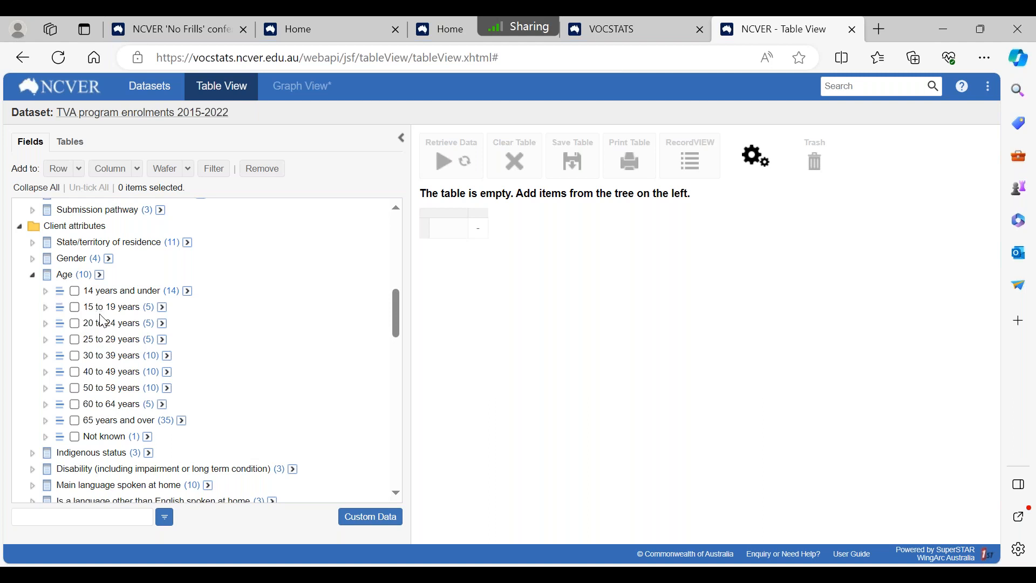
{"action": "left_click", "coordinate": [46, 323]}
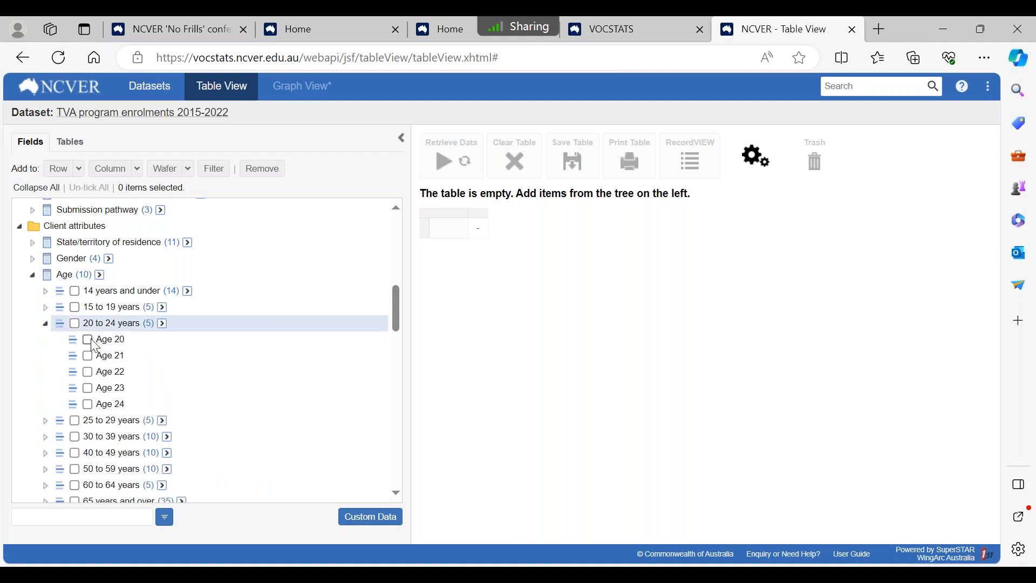
{"action": "left_click", "coordinate": [45, 323]}
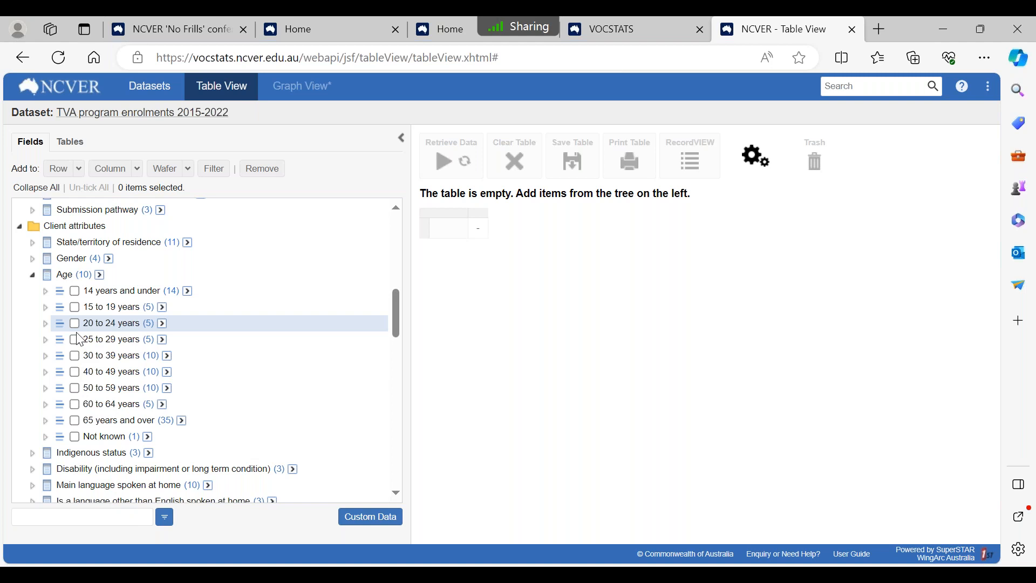
Start a custom data group and select all individual ages within the 25 to 29 years group of the Age field
{"action": "left_click", "coordinate": [373, 524]}
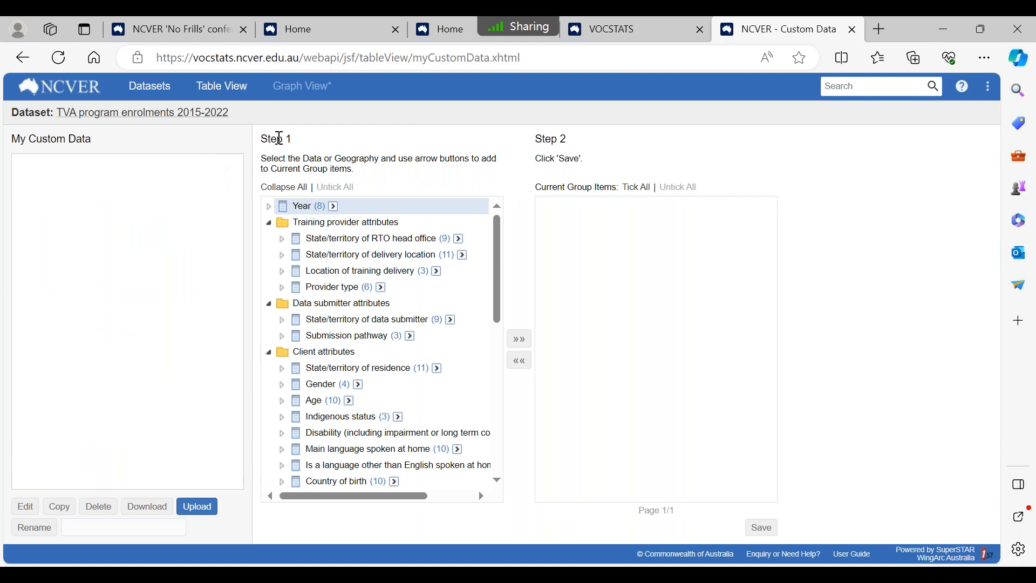
{"action": "left_click_drag", "start_coordinate": [291, 138], "coordinate": [258, 142]}
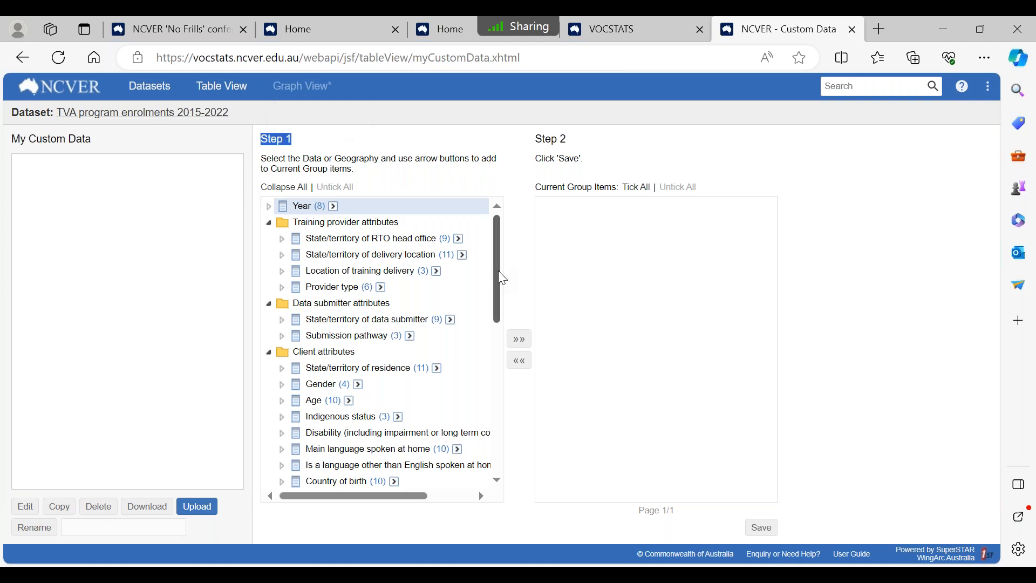
{"action": "scroll", "coordinate": [498, 271], "scroll_direction": "down", "scroll_amount": 2}
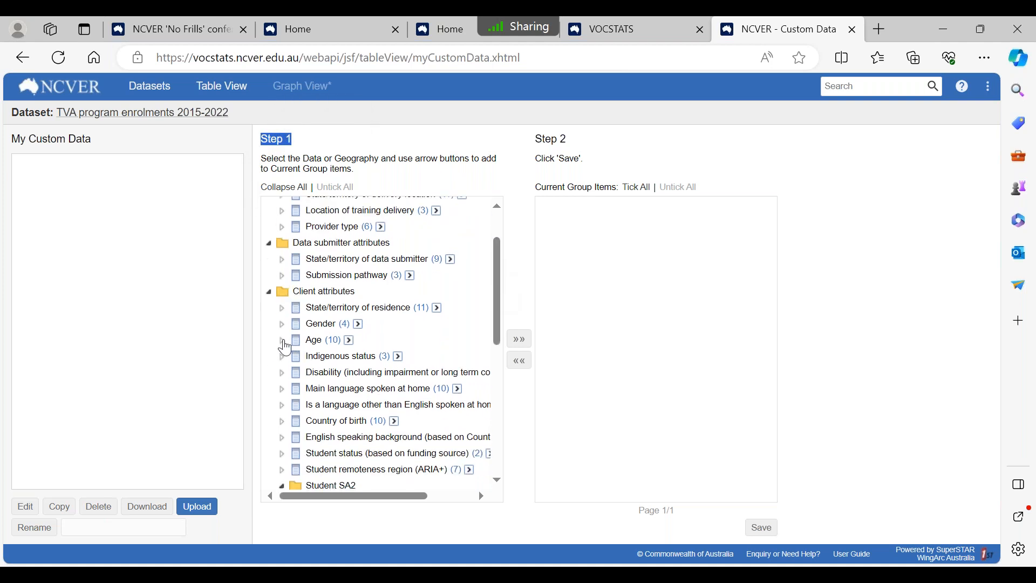
{"action": "left_click", "coordinate": [282, 341]}
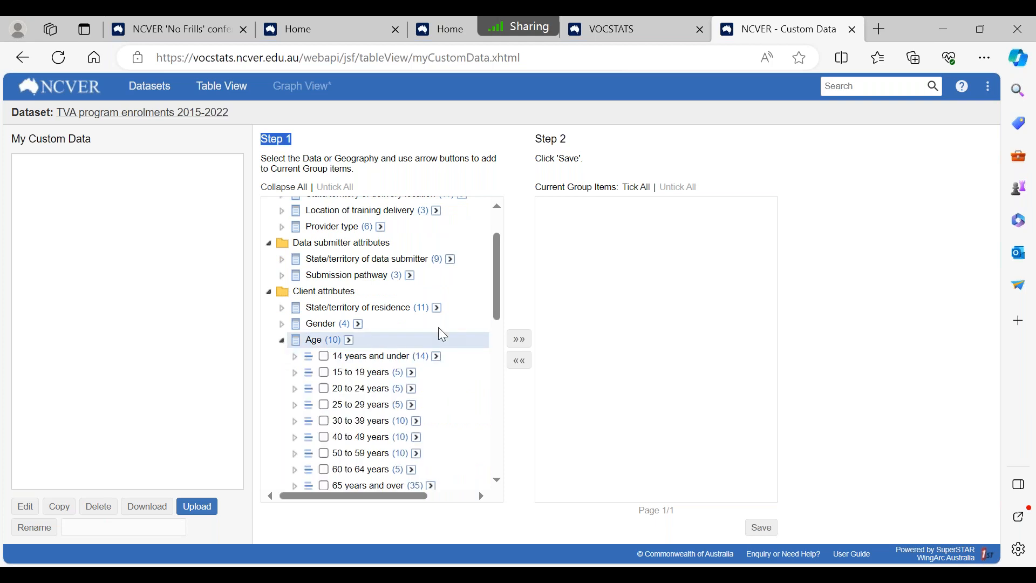
{"action": "left_click_drag", "start_coordinate": [496, 290], "coordinate": [494, 324]}
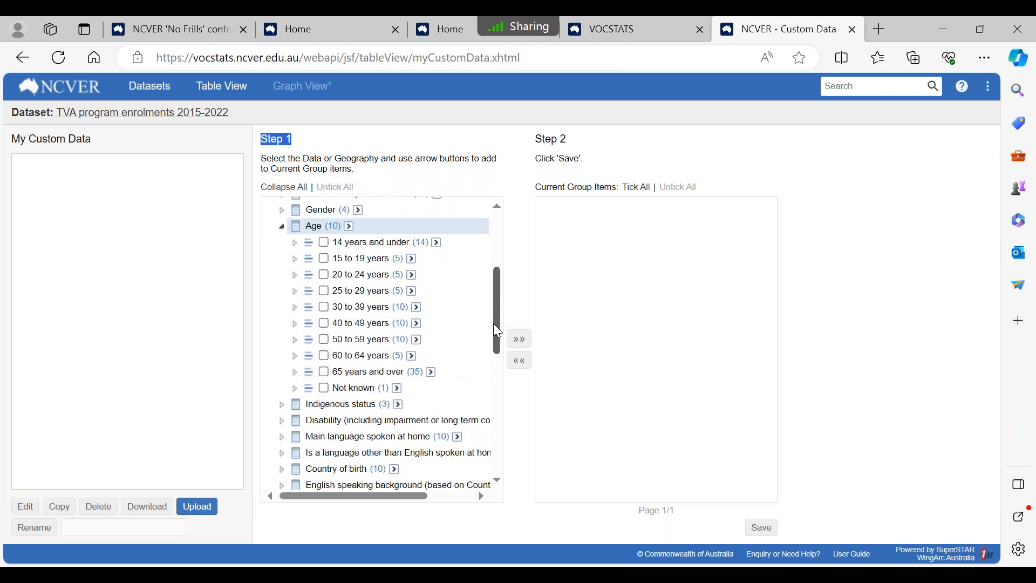
{"action": "left_click", "coordinate": [412, 295]}
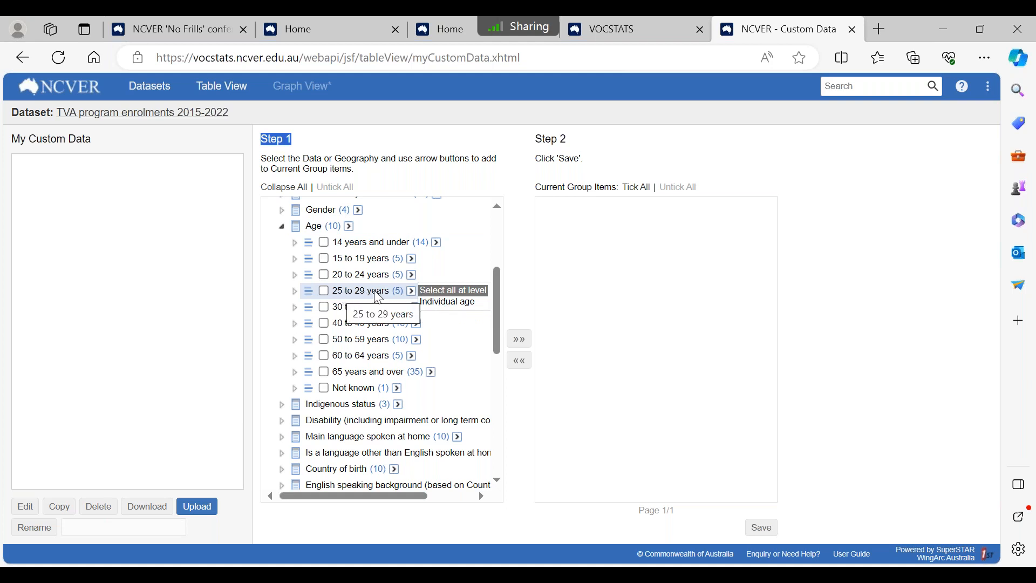
{"action": "left_click", "coordinate": [453, 305]}
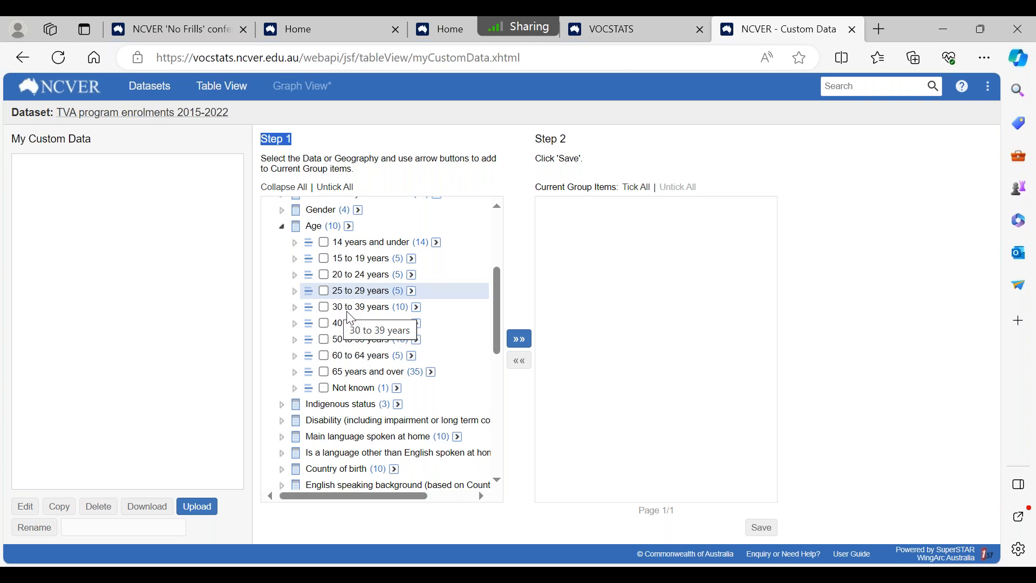
Select each individual age from Age 30 to Age 39 within the 30 to 39 years group
{"action": "left_click", "coordinate": [295, 307]}
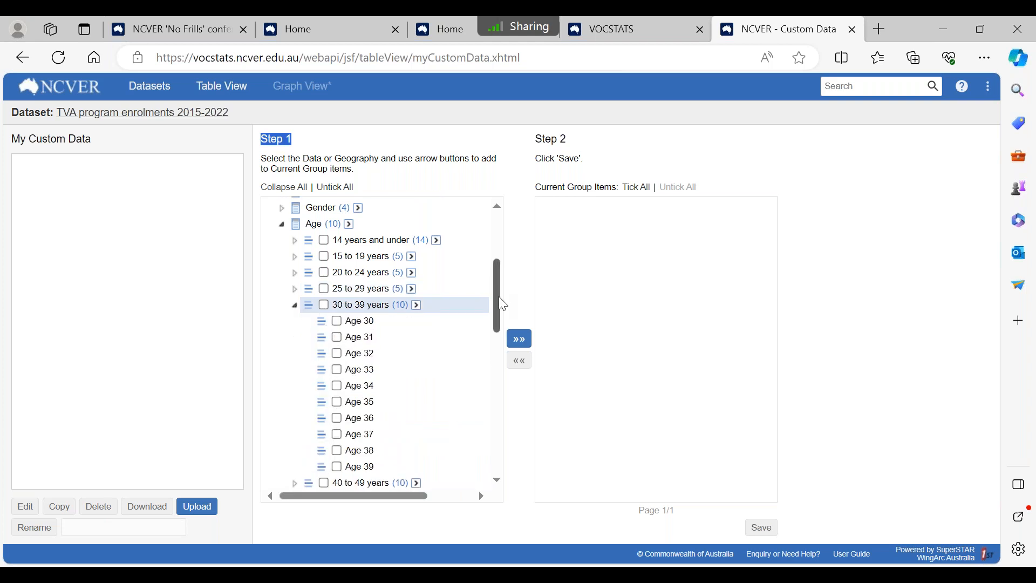
{"action": "scroll", "coordinate": [377, 296], "scroll_direction": "down", "scroll_amount": 1}
{"action": "left_click", "coordinate": [337, 272]}
{"action": "left_click", "coordinate": [337, 288]}
{"action": "left_click", "coordinate": [338, 304]}
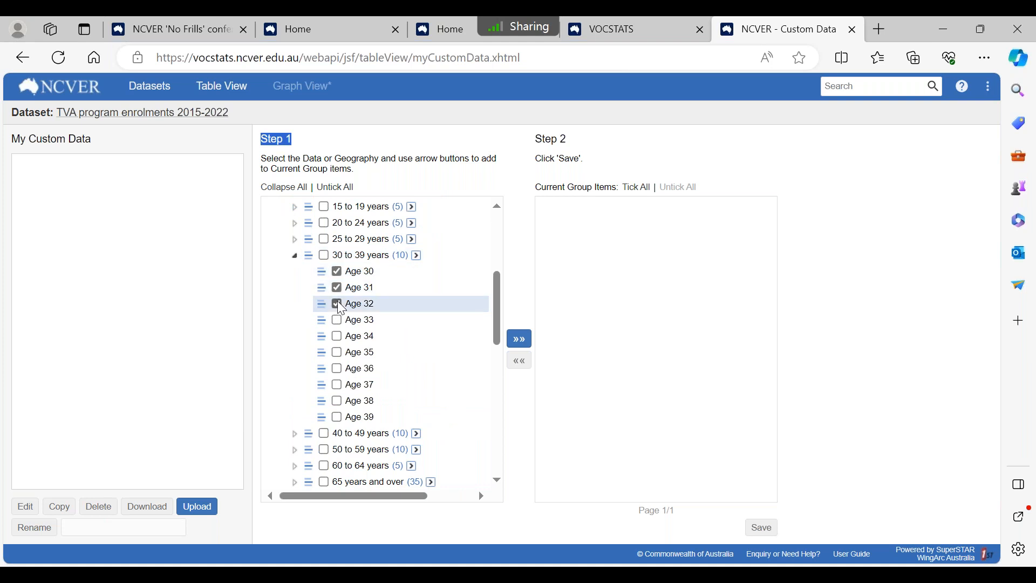
{"action": "left_click", "coordinate": [338, 320]}
{"action": "left_click", "coordinate": [338, 336]}
{"action": "left_click", "coordinate": [337, 369]}
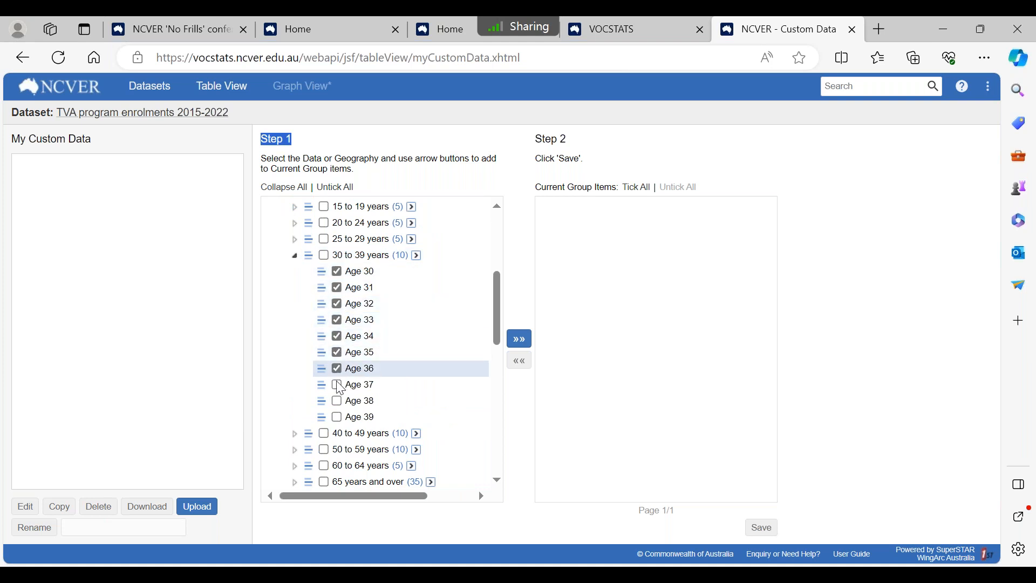
{"action": "left_click", "coordinate": [337, 384]}
{"action": "left_click", "coordinate": [337, 401]}
{"action": "left_click", "coordinate": [337, 418]}
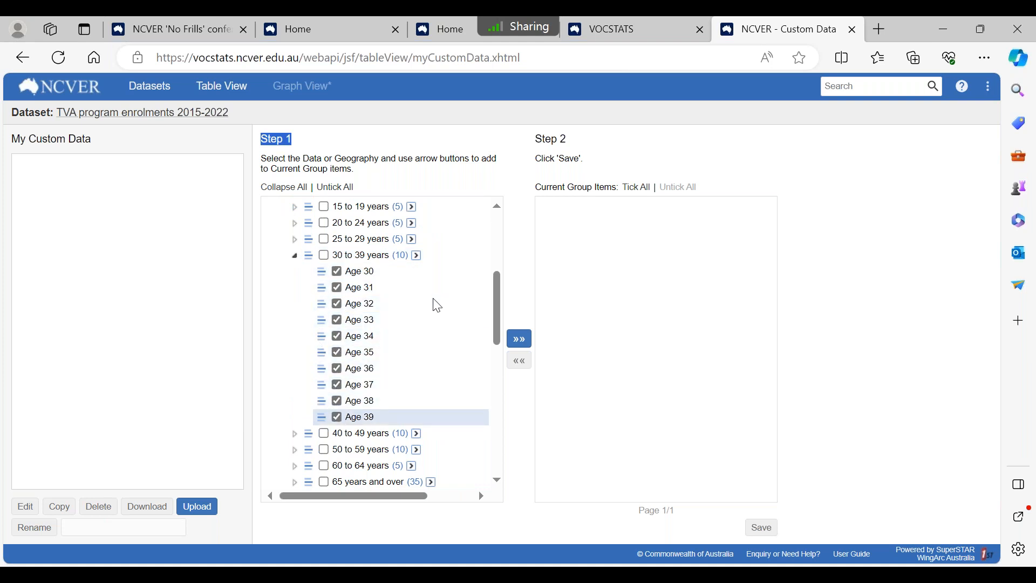
{"action": "left_click", "coordinate": [294, 256]}
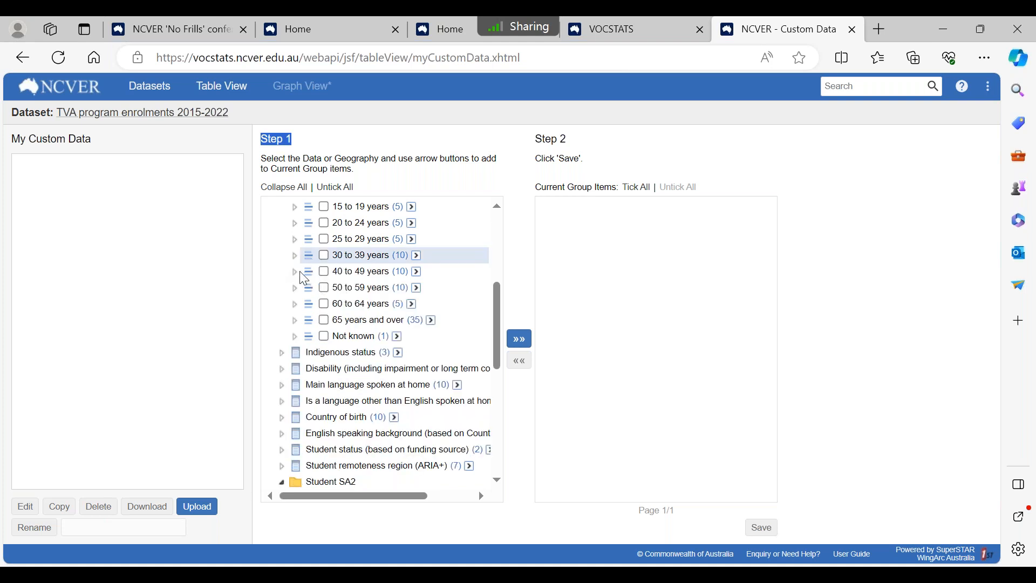
Select the individual ages from Age 40 to Age 45 within the 40 to 49 years group
{"action": "left_click", "coordinate": [295, 272]}
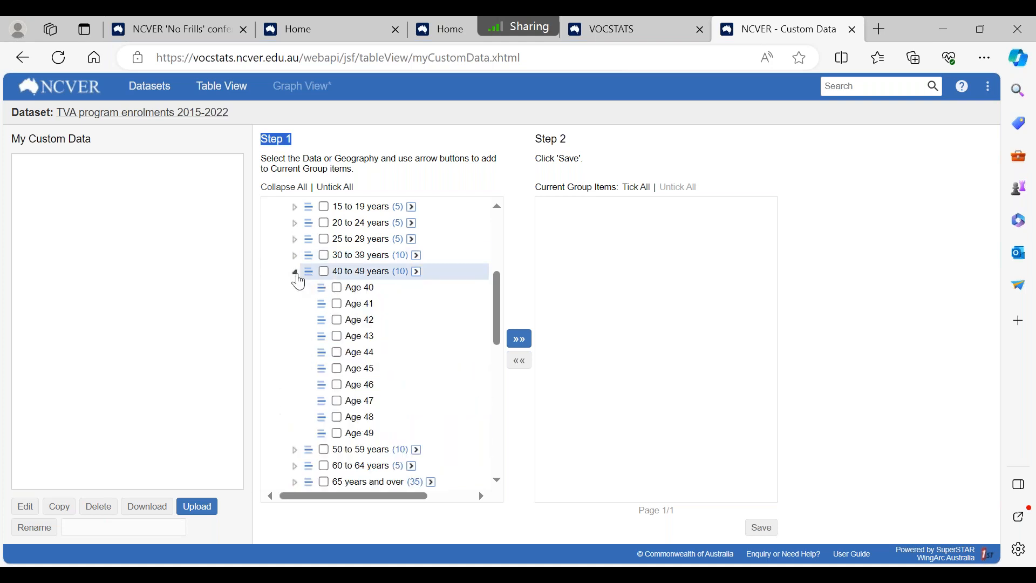
{"action": "left_click", "coordinate": [337, 288]}
{"action": "left_click", "coordinate": [337, 304]}
{"action": "left_click", "coordinate": [337, 320]}
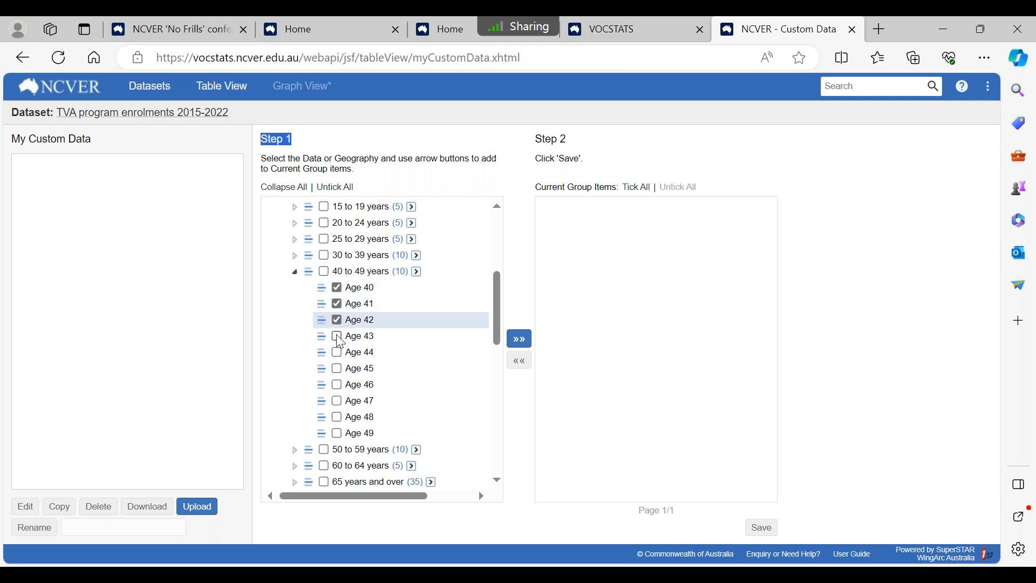
{"action": "left_click", "coordinate": [337, 336]}
{"action": "left_click", "coordinate": [338, 352]}
{"action": "left_click", "coordinate": [338, 369]}
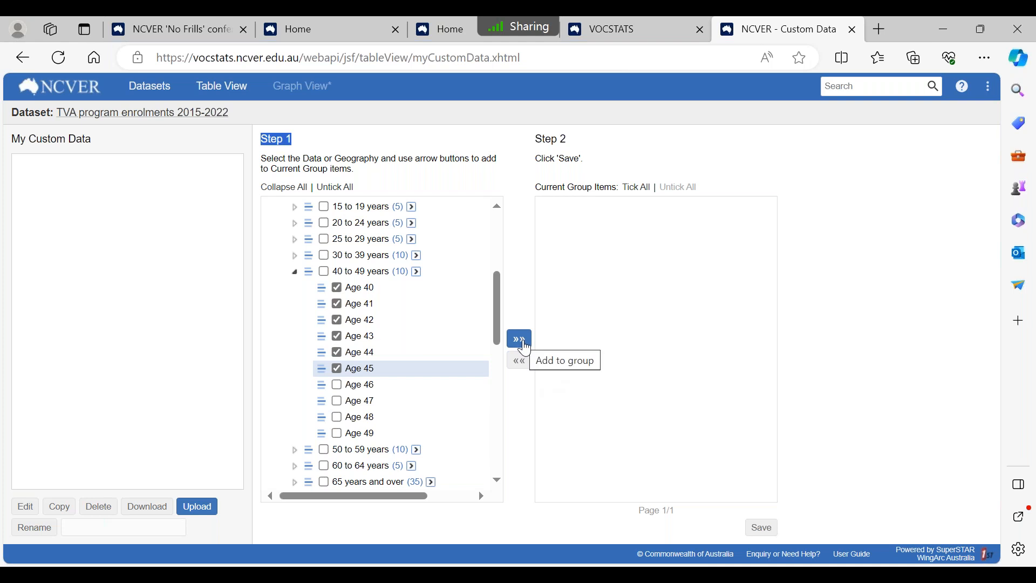
Add the selected ages to the current group and save it as "25 to 45 years" in the Private location
{"action": "left_click", "coordinate": [522, 343]}
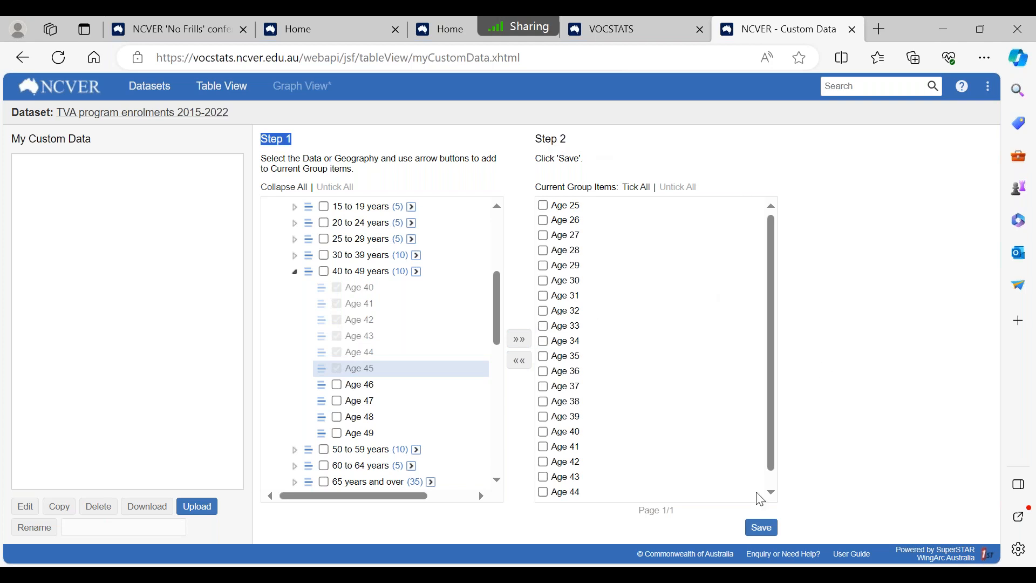
{"action": "left_click", "coordinate": [765, 531]}
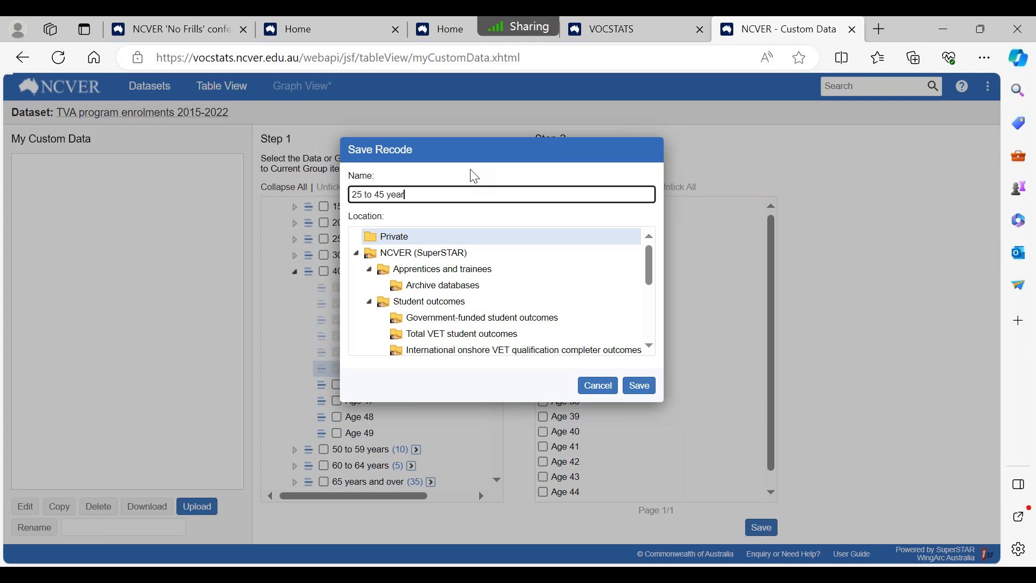
{"action": "left_click", "coordinate": [403, 243]}
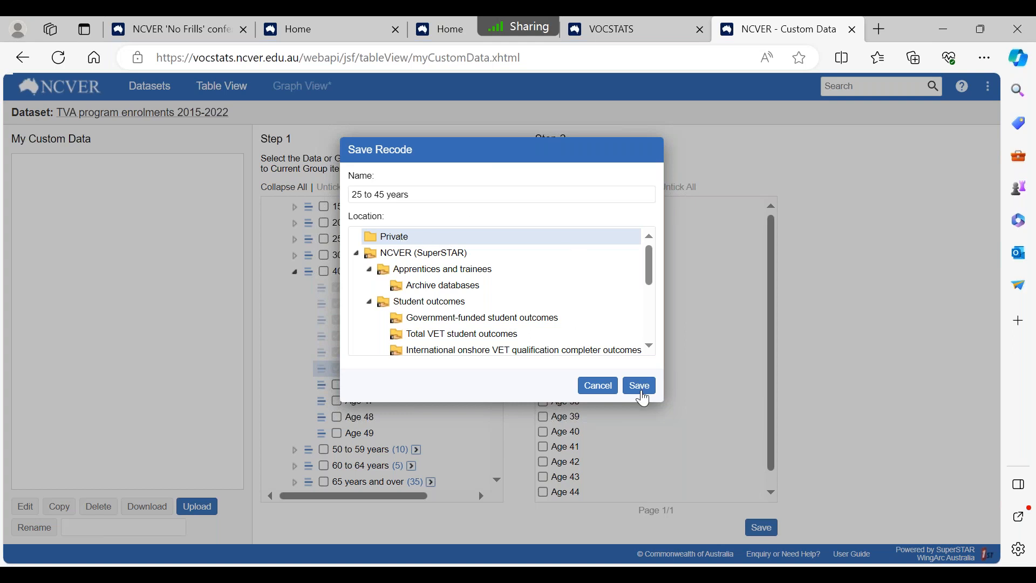
{"action": "left_click", "coordinate": [646, 395]}
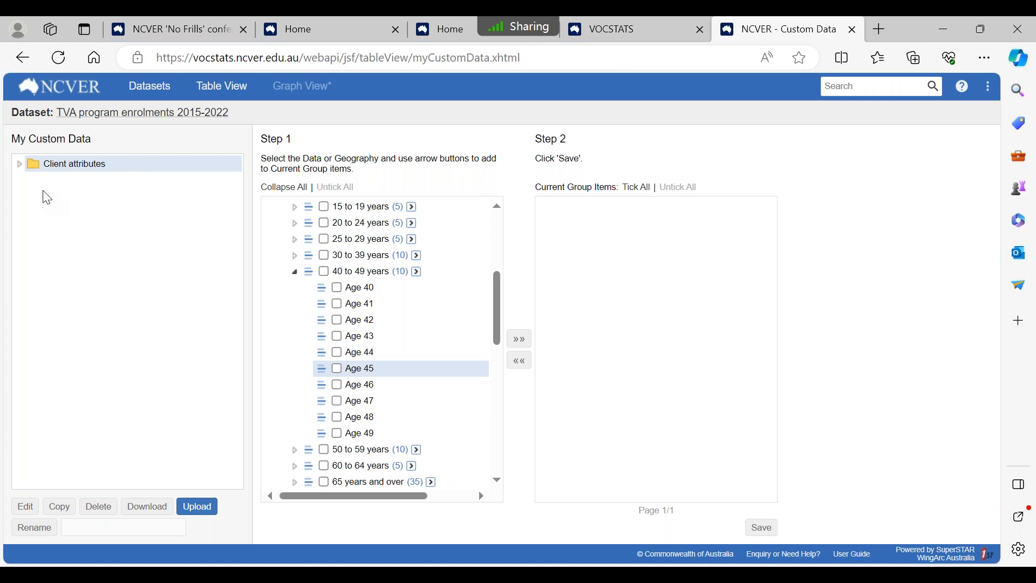
Find the saved 25 to 45 years group under Client attributes, Age, and look at its management options without altering it
{"action": "left_click", "coordinate": [18, 164]}
{"action": "left_click", "coordinate": [32, 180]}
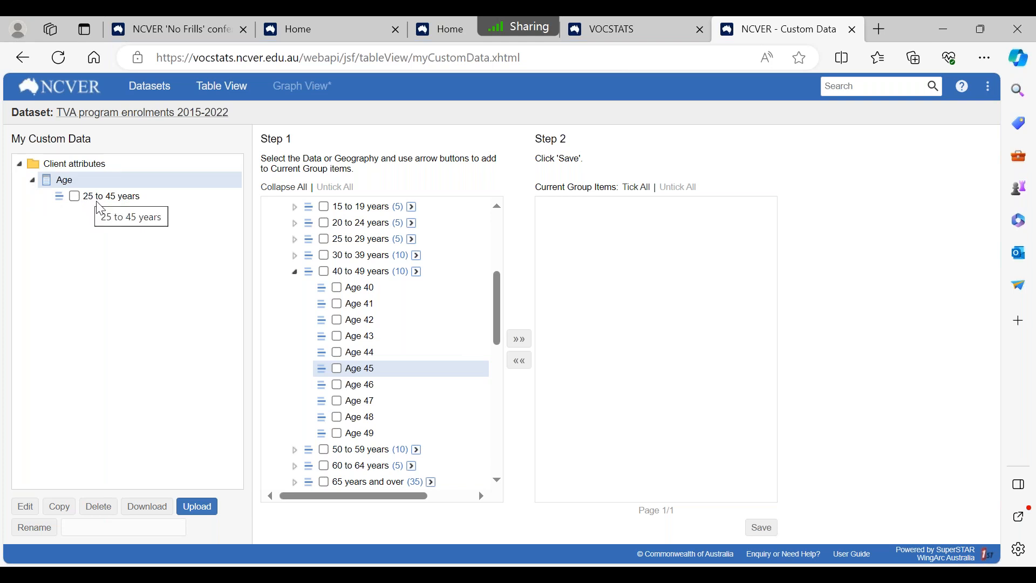
{"action": "left_click", "coordinate": [76, 201]}
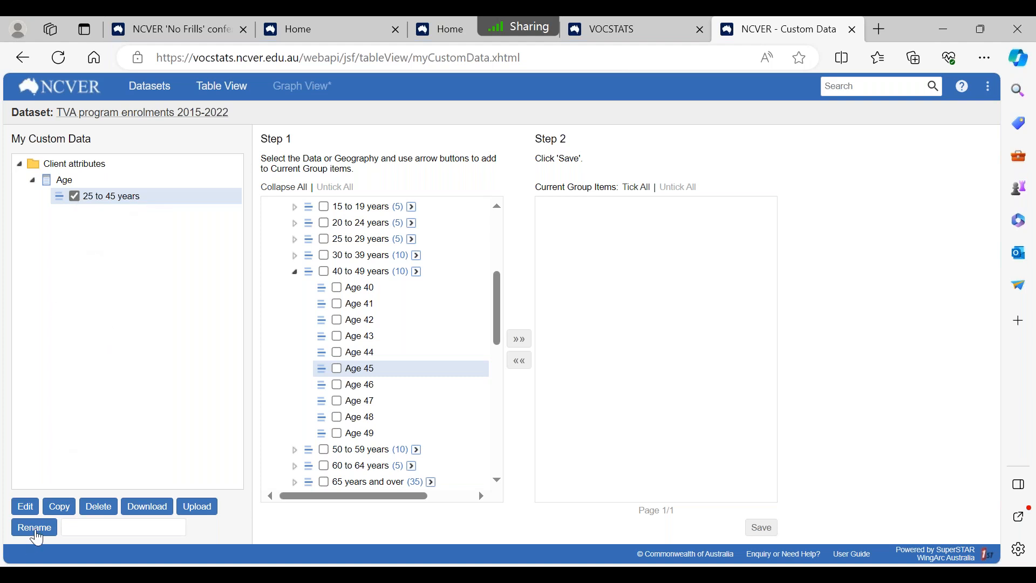
{"action": "left_click", "coordinate": [76, 197]}
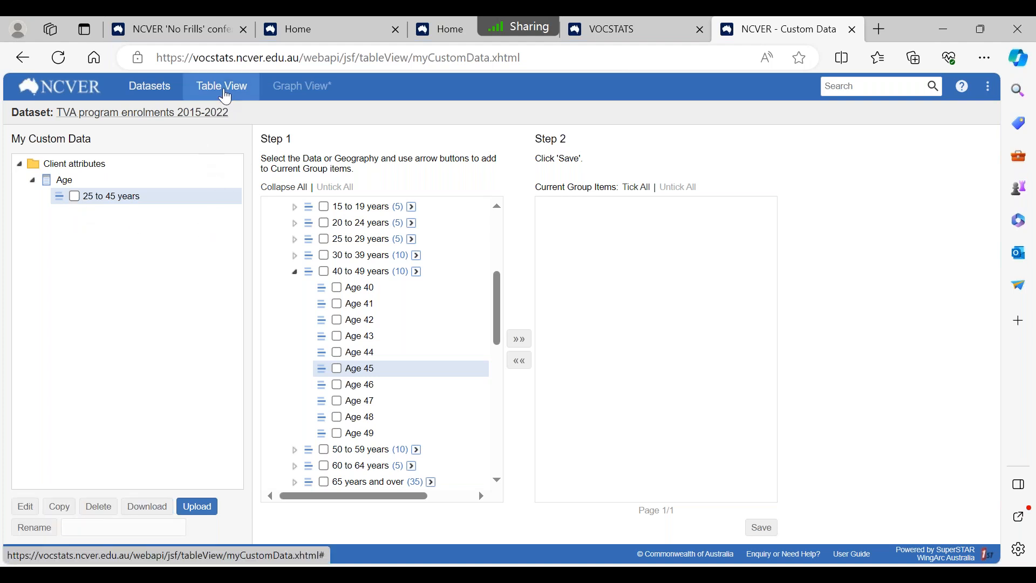
Return to the table and add the 25 to 45 years, 15 to 19 years and 20 to 24 years age groups as rows
{"action": "left_click", "coordinate": [226, 97]}
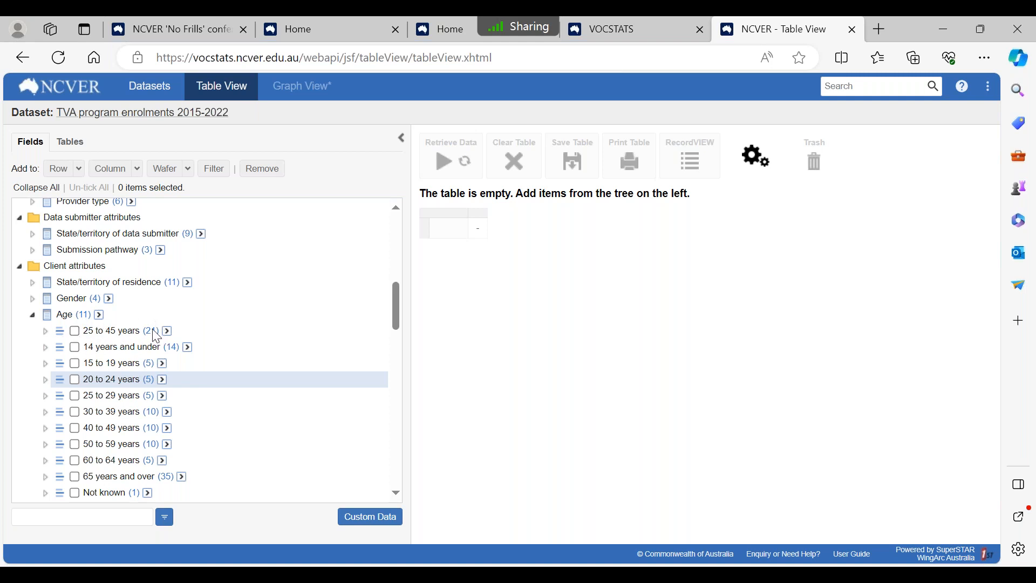
{"action": "left_click", "coordinate": [75, 331]}
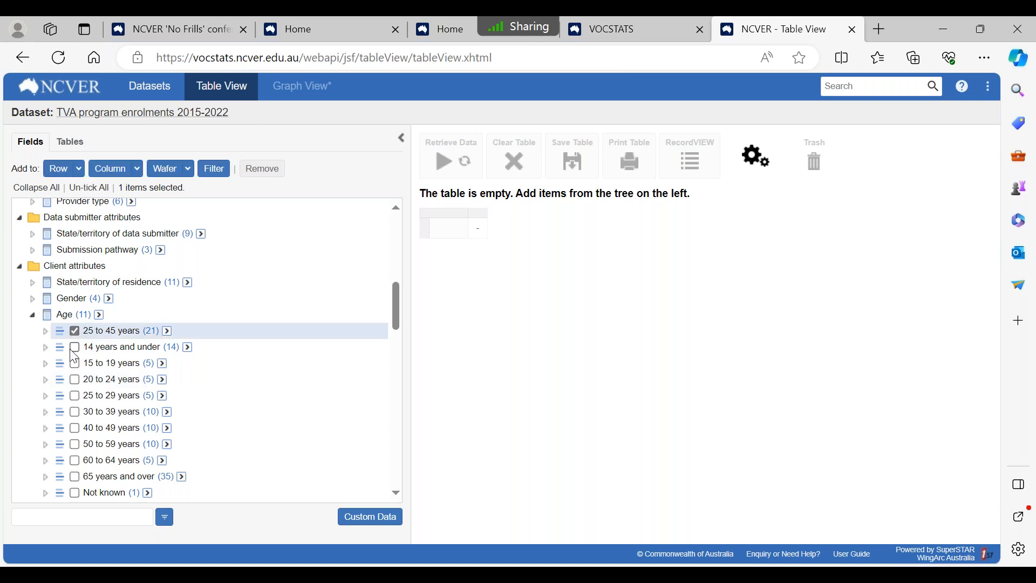
{"action": "left_click", "coordinate": [75, 364]}
{"action": "left_click", "coordinate": [75, 380]}
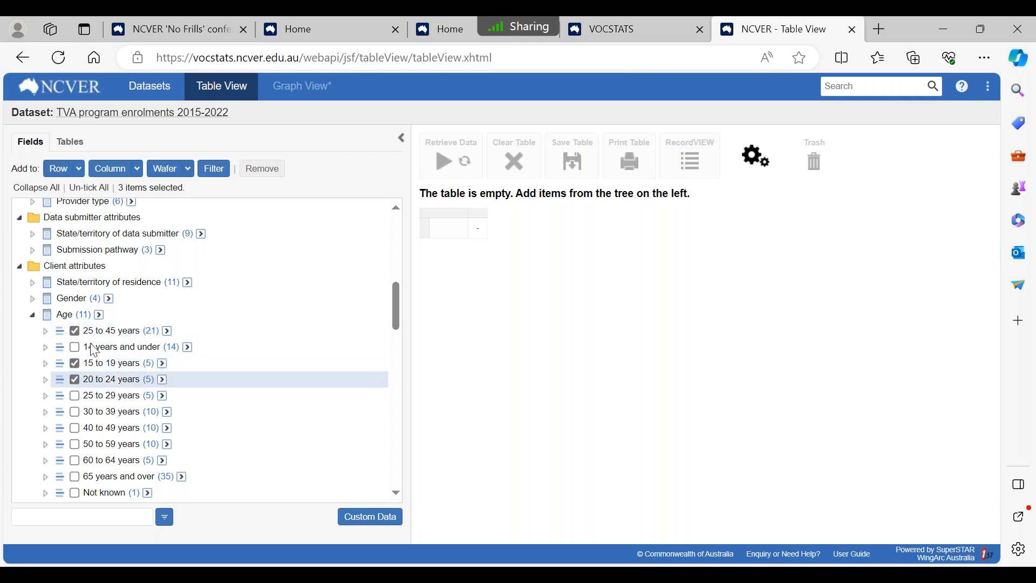
{"action": "left_click", "coordinate": [65, 172]}
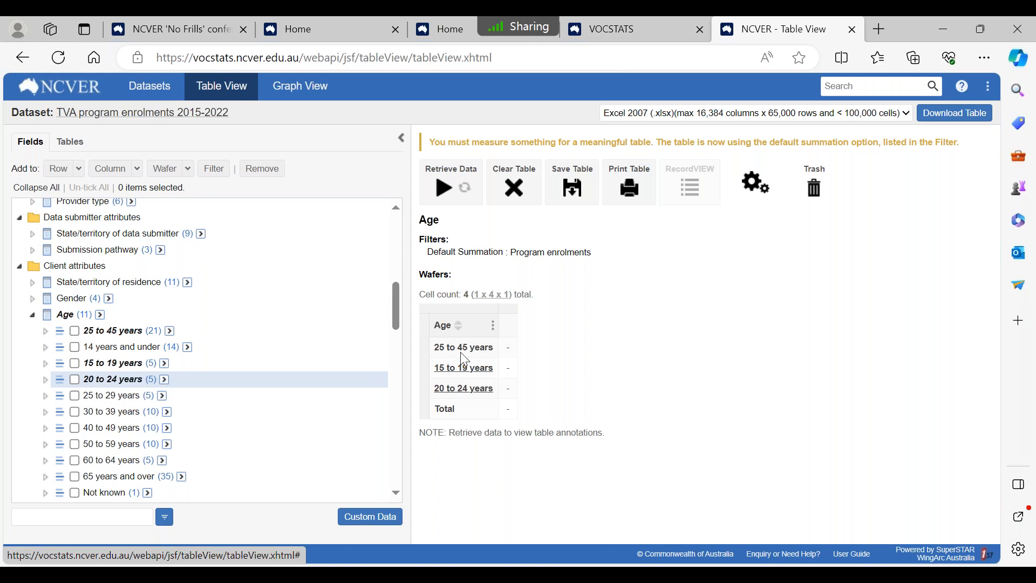
Clear the age group table, accepting the loss of its unsaved content
{"action": "left_click_drag", "start_coordinate": [435, 348], "coordinate": [478, 351]}
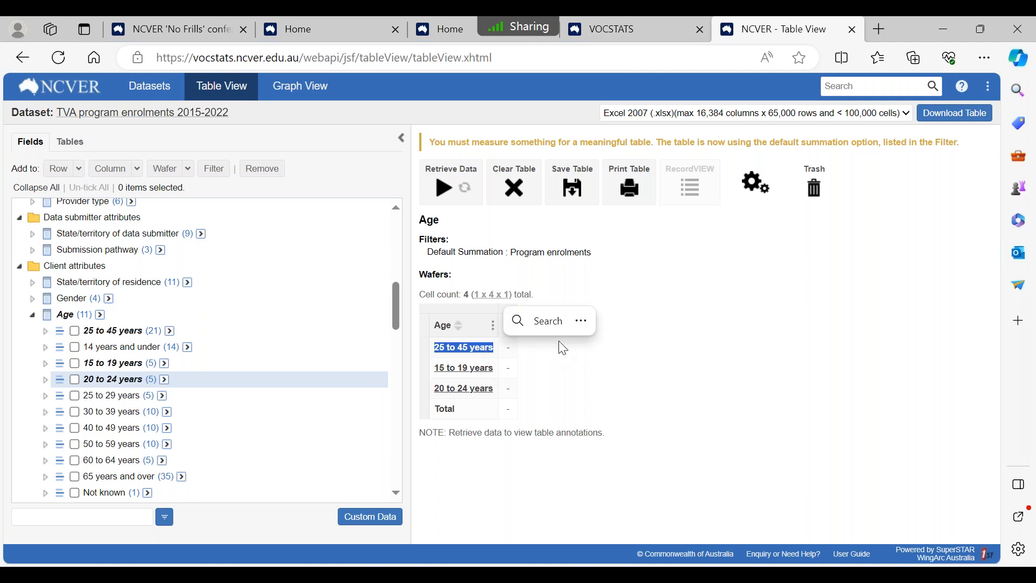
{"action": "left_click", "coordinate": [592, 382]}
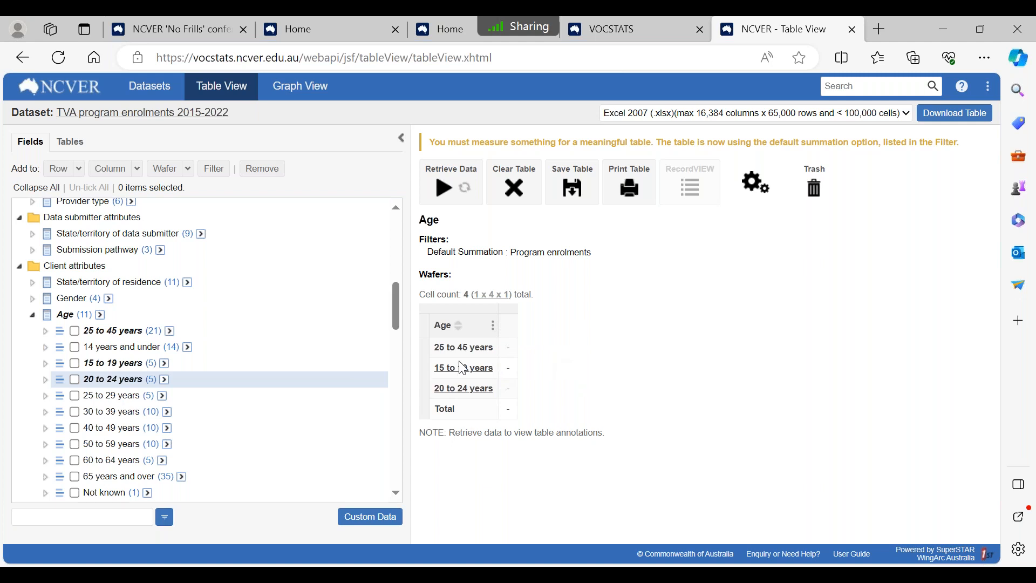
{"action": "left_click_drag", "start_coordinate": [397, 296], "coordinate": [396, 301]}
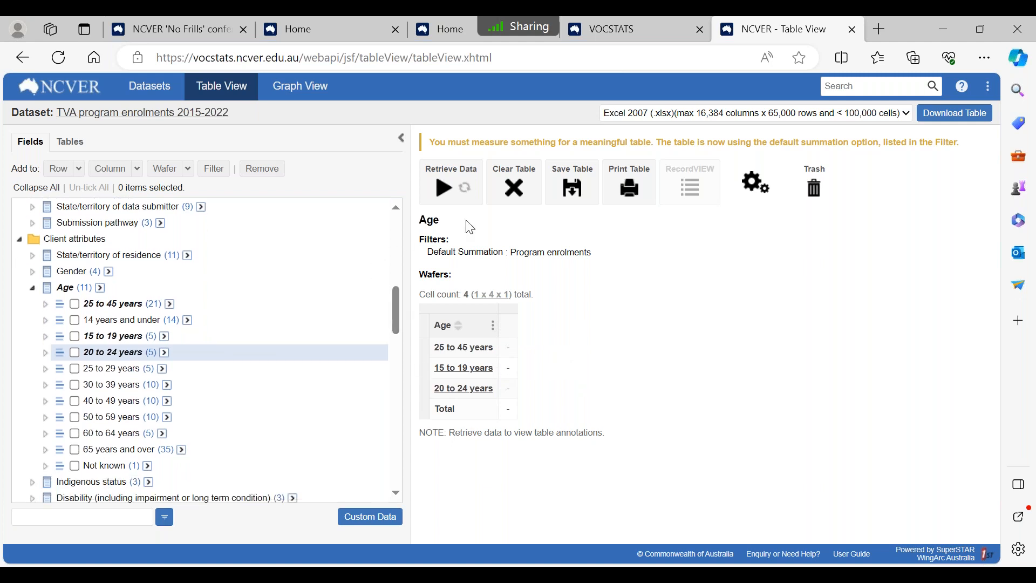
{"action": "left_click", "coordinate": [513, 193]}
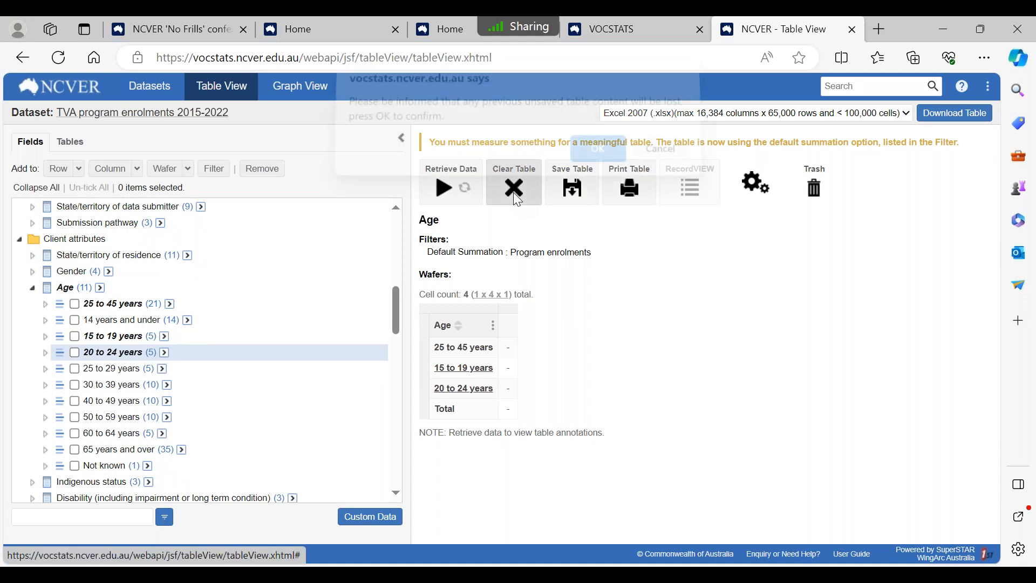
{"action": "left_click", "coordinate": [596, 159]}
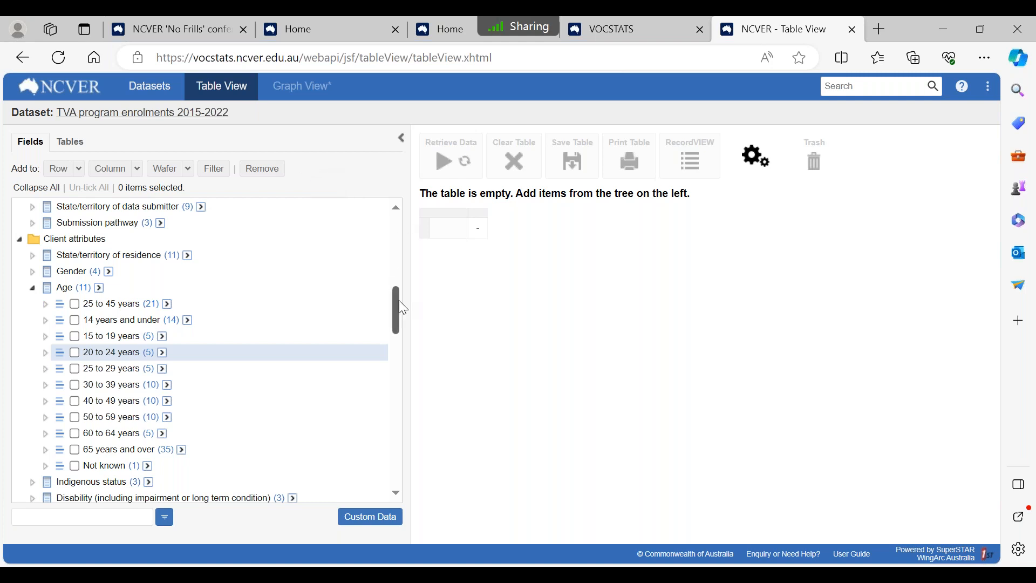
Expand Student remoteness region (ARIA+) under Client attributes and examine its categories and the neighbouring student fields
{"action": "left_click_drag", "start_coordinate": [397, 303], "coordinate": [395, 357]}
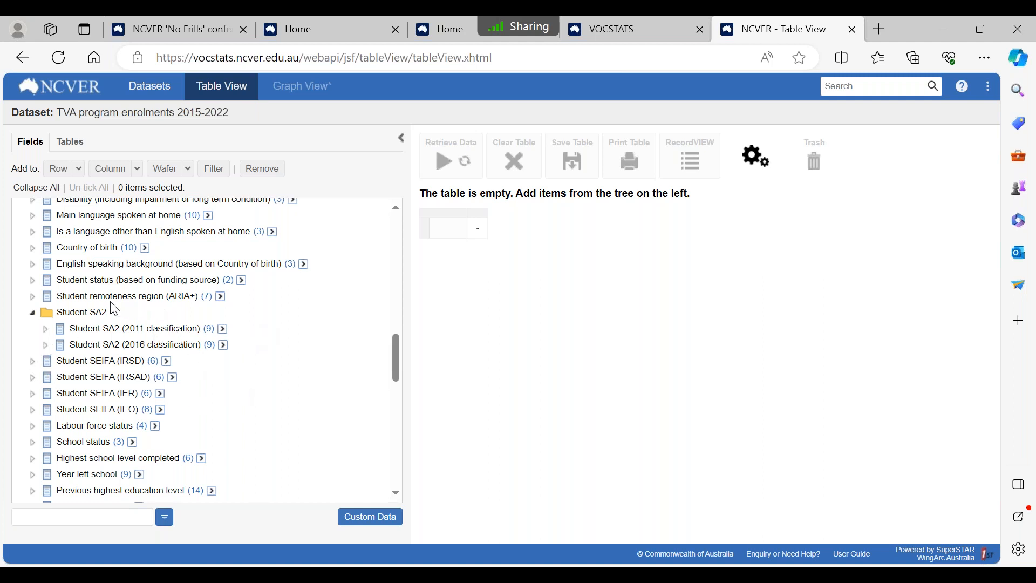
{"action": "left_click", "coordinate": [32, 296]}
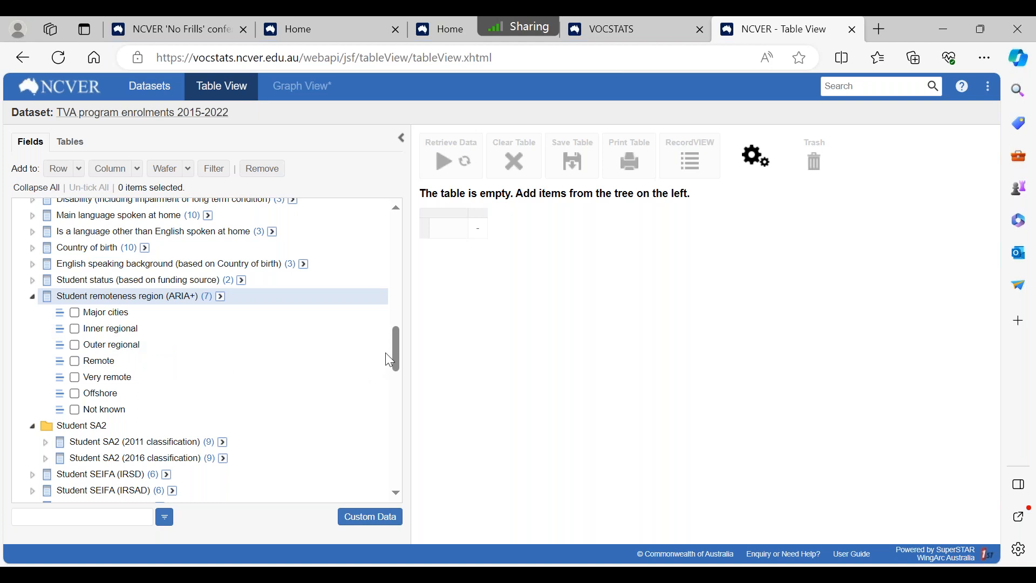
{"action": "scroll", "coordinate": [393, 356], "scroll_direction": "down", "scroll_amount": 3}
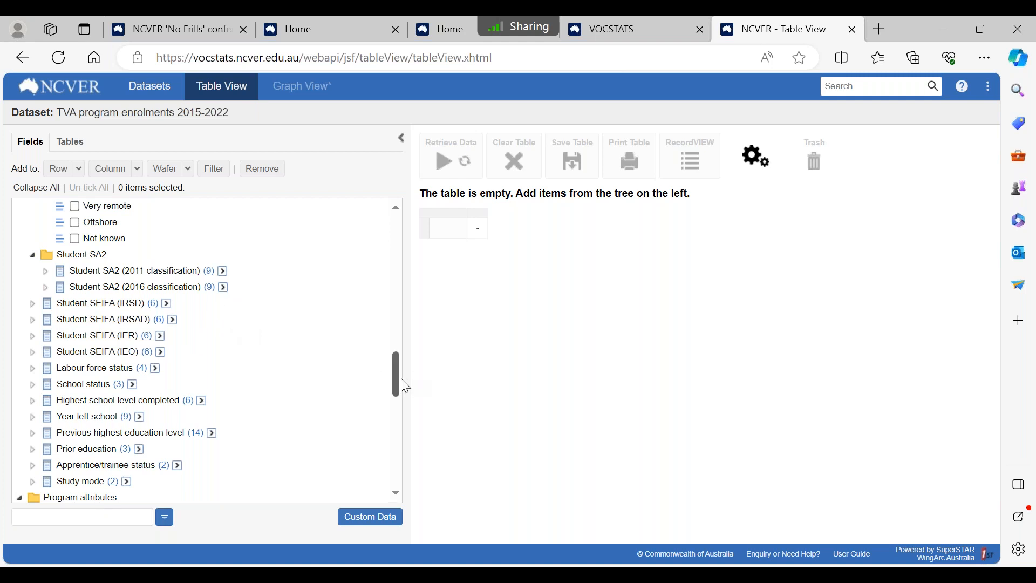
{"action": "left_click_drag", "start_coordinate": [400, 381], "coordinate": [399, 355]}
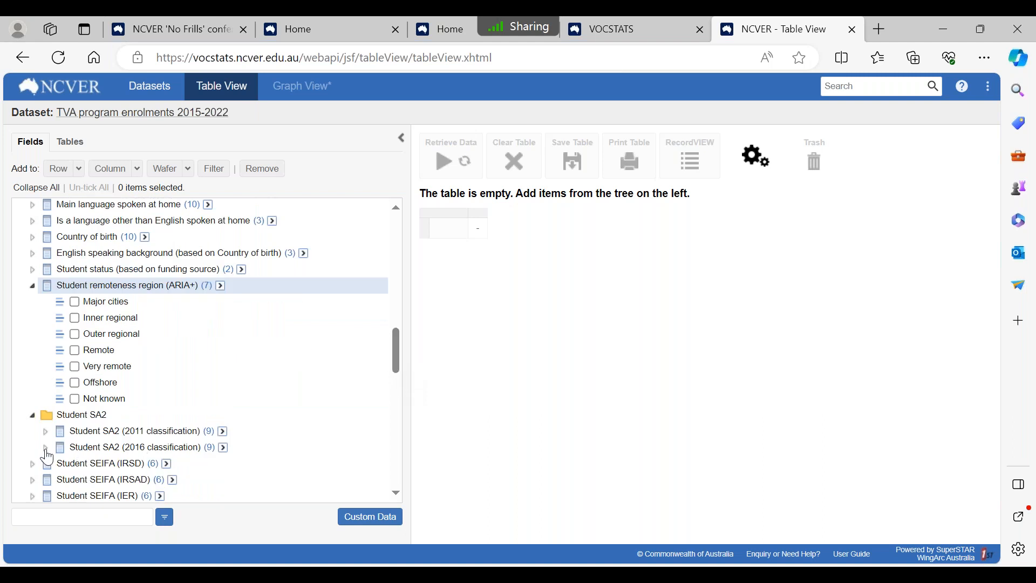
Add all of Victoria's Statistical Area Level 4 (SA4) 2016 areas from Student SA2 (2016 classification) as table rows
{"action": "left_click", "coordinate": [45, 449]}
{"action": "left_click_drag", "start_coordinate": [397, 342], "coordinate": [397, 359]}
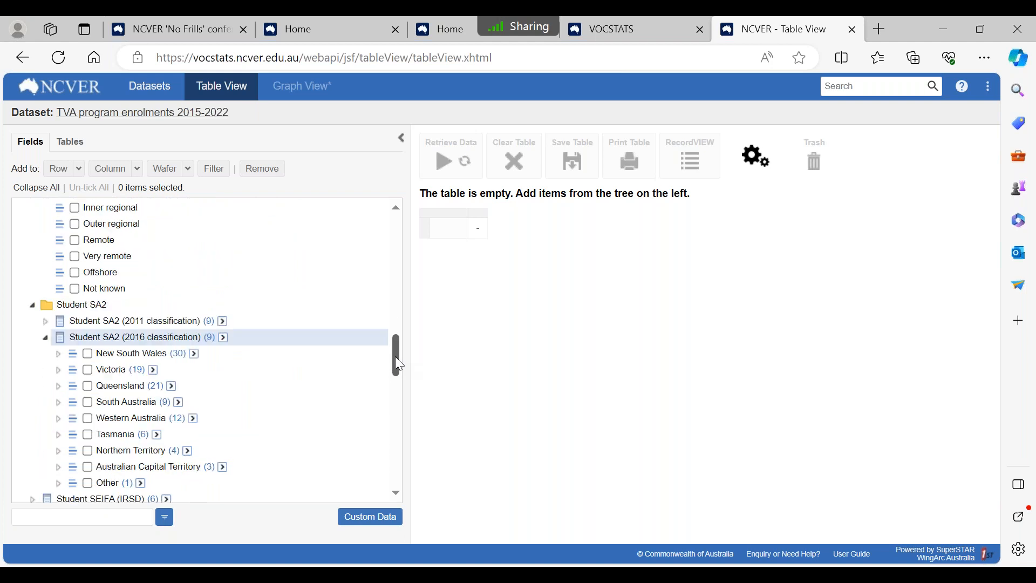
{"action": "scroll", "coordinate": [396, 362], "scroll_direction": "down", "scroll_amount": 3}
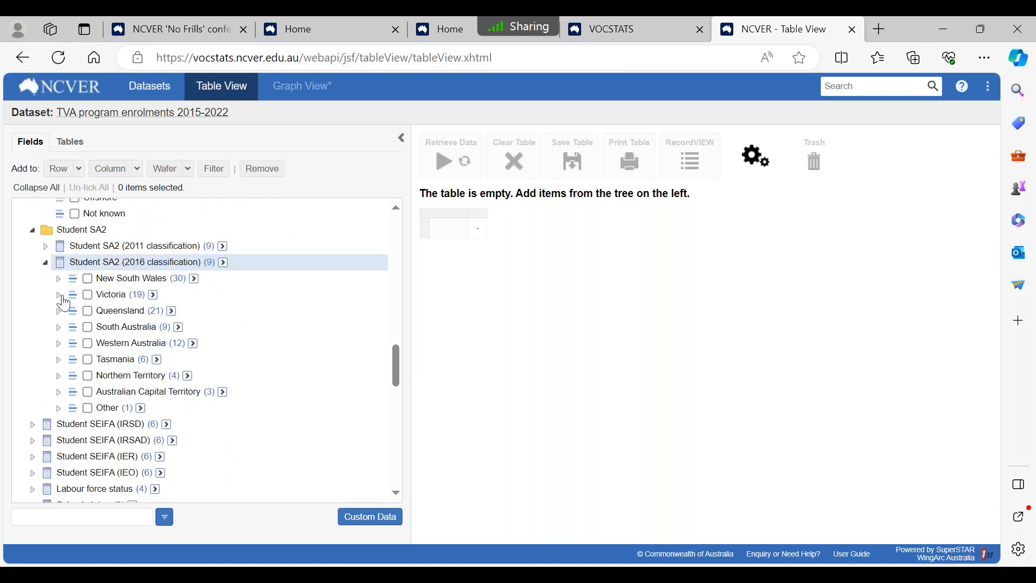
{"action": "left_click", "coordinate": [153, 296]}
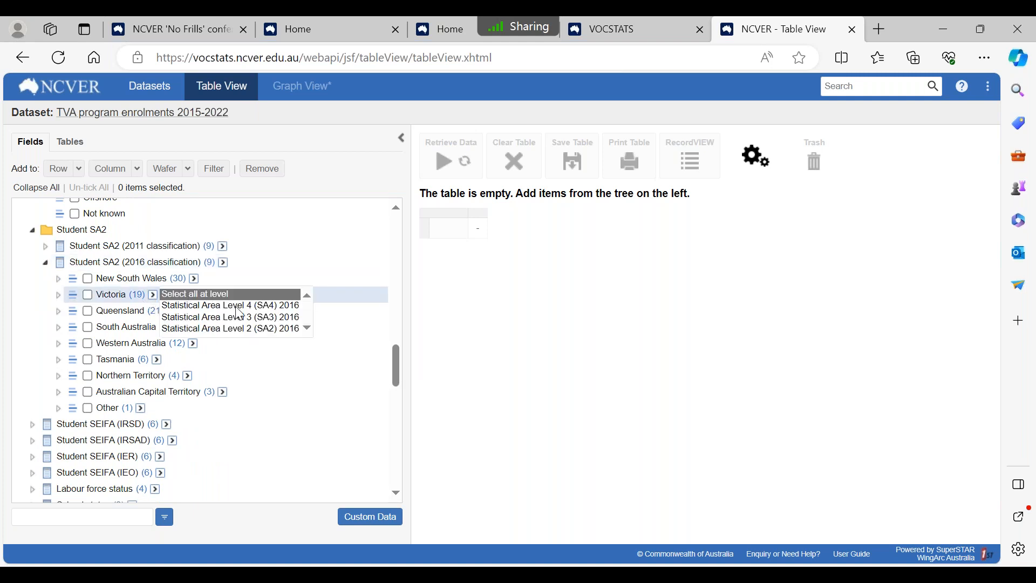
{"action": "left_click", "coordinate": [237, 308]}
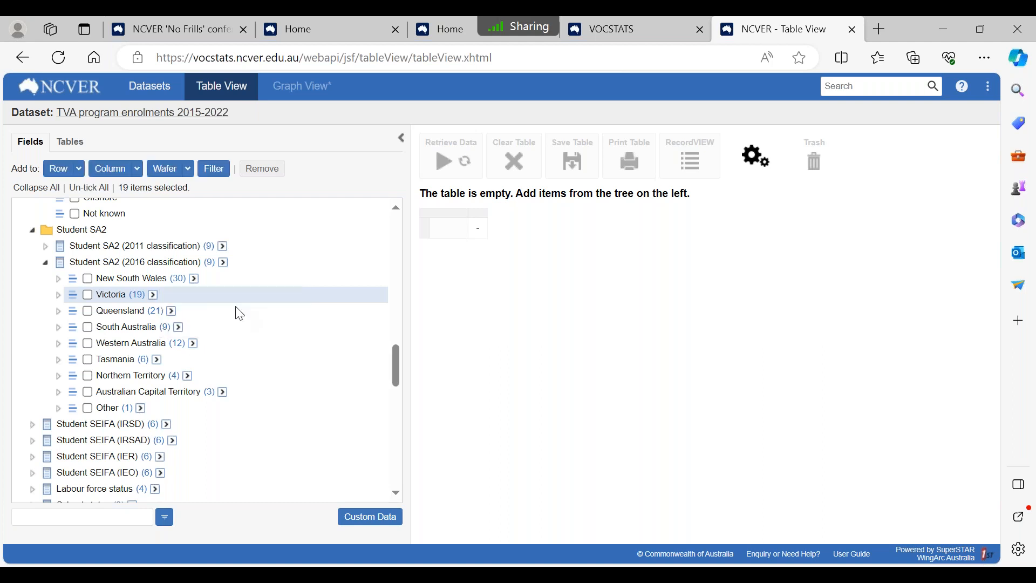
{"action": "left_click", "coordinate": [60, 177]}
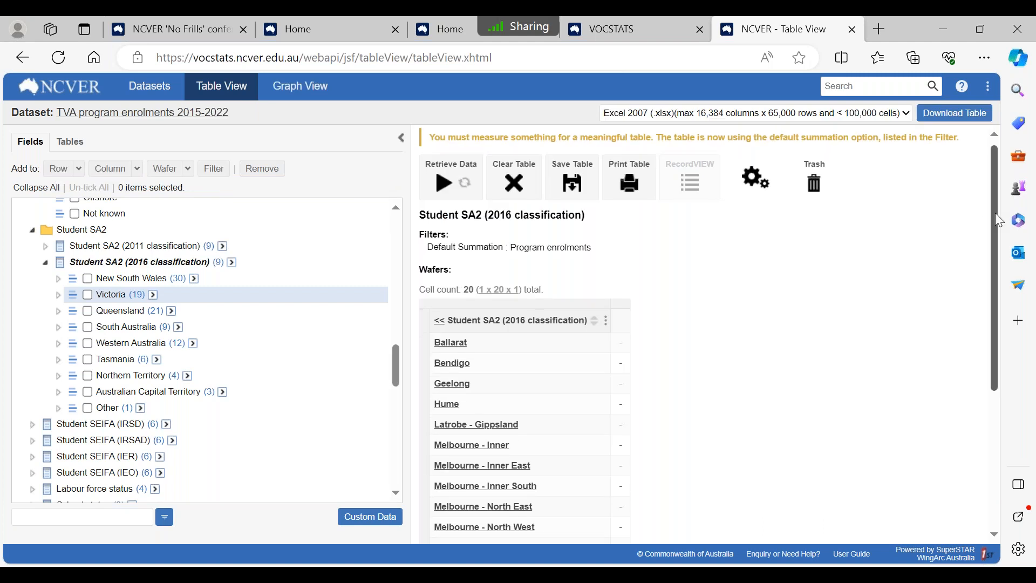
{"action": "left_click_drag", "start_coordinate": [995, 212], "coordinate": [992, 320]}
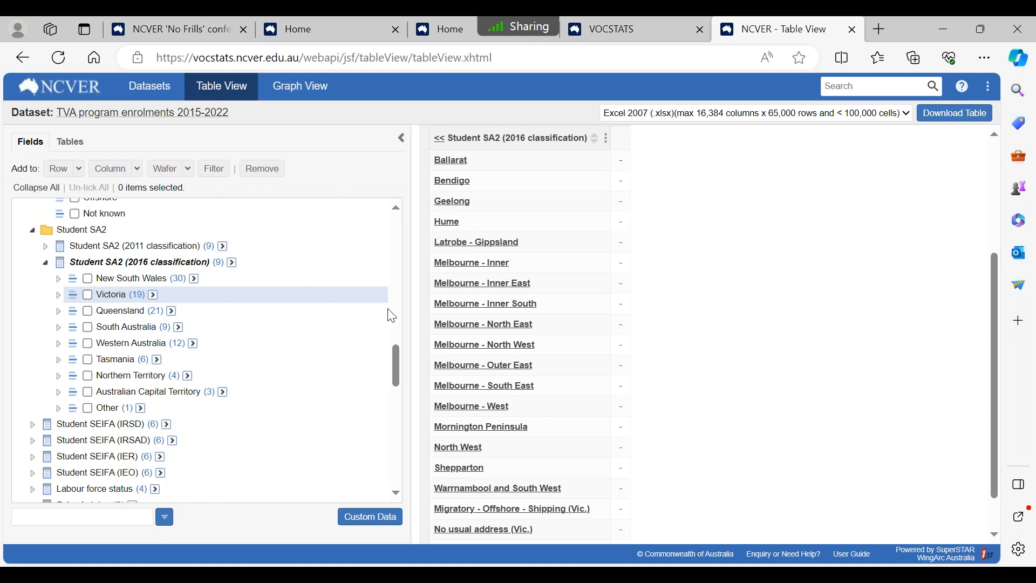
Filter the Victorian SA4 table to the year 2022
{"action": "left_click_drag", "start_coordinate": [398, 359], "coordinate": [322, 228]}
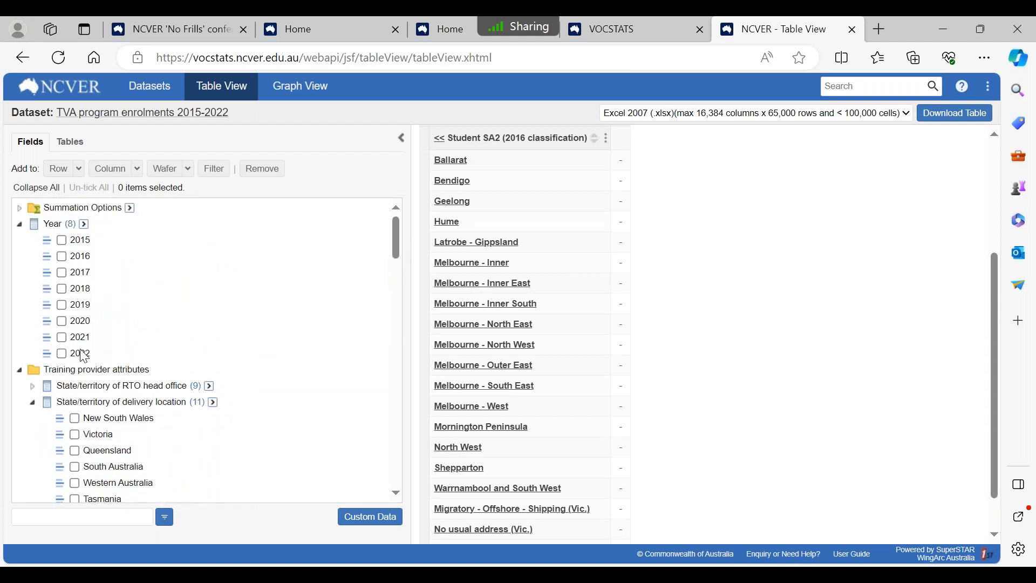
{"action": "left_click", "coordinate": [61, 354]}
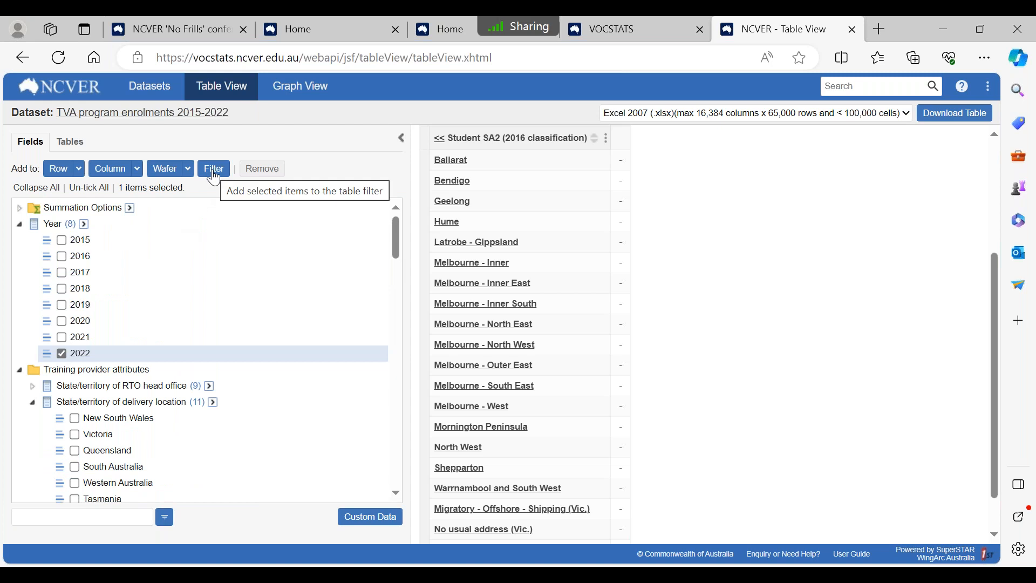
{"action": "left_click", "coordinate": [212, 171]}
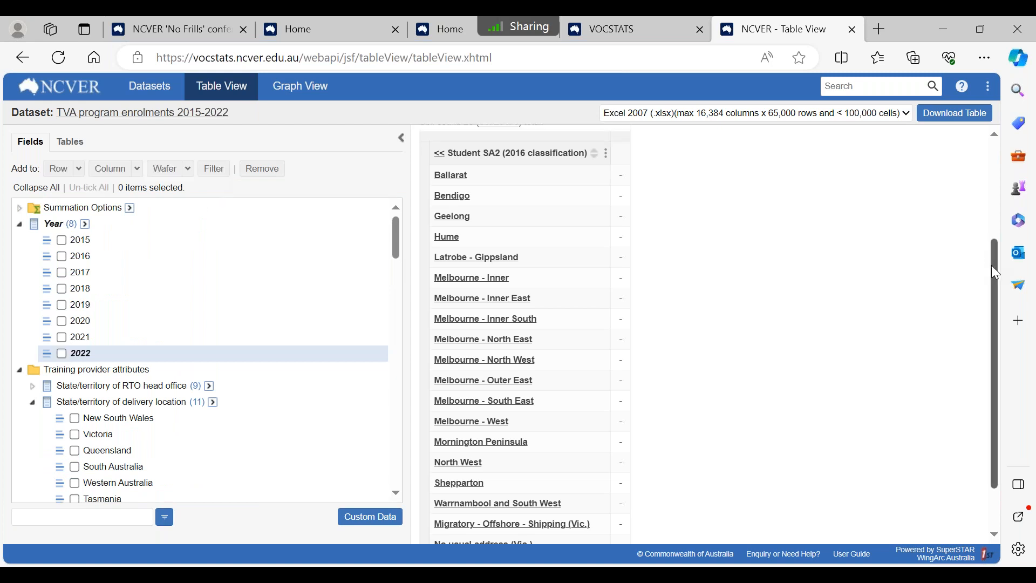
{"action": "left_click_drag", "start_coordinate": [993, 264], "coordinate": [992, 189]}
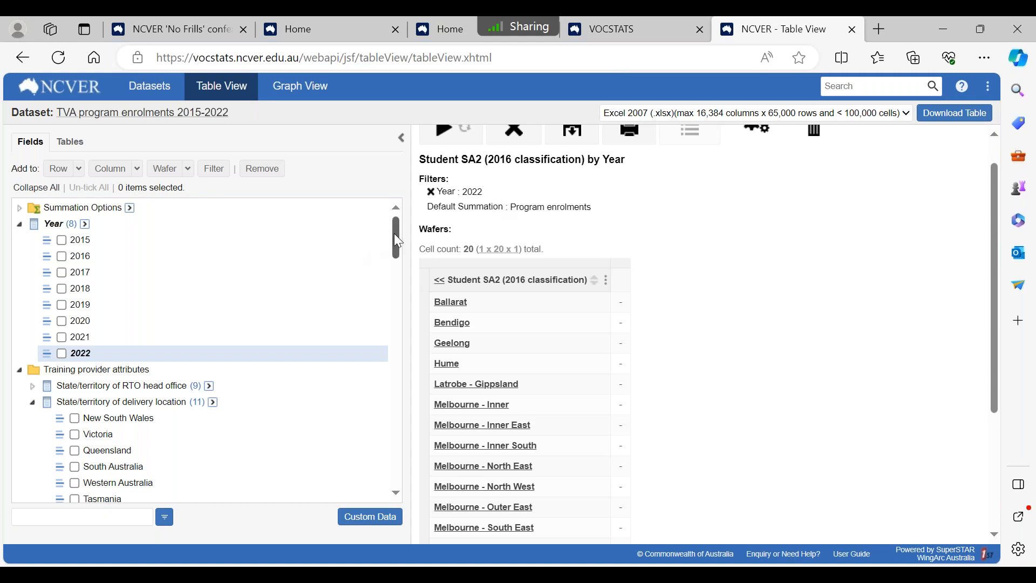
Add Student remoteness region (ARIA+) as the table's columns, retrieve the data and review the figures
{"action": "left_click_drag", "start_coordinate": [398, 241], "coordinate": [395, 340]}
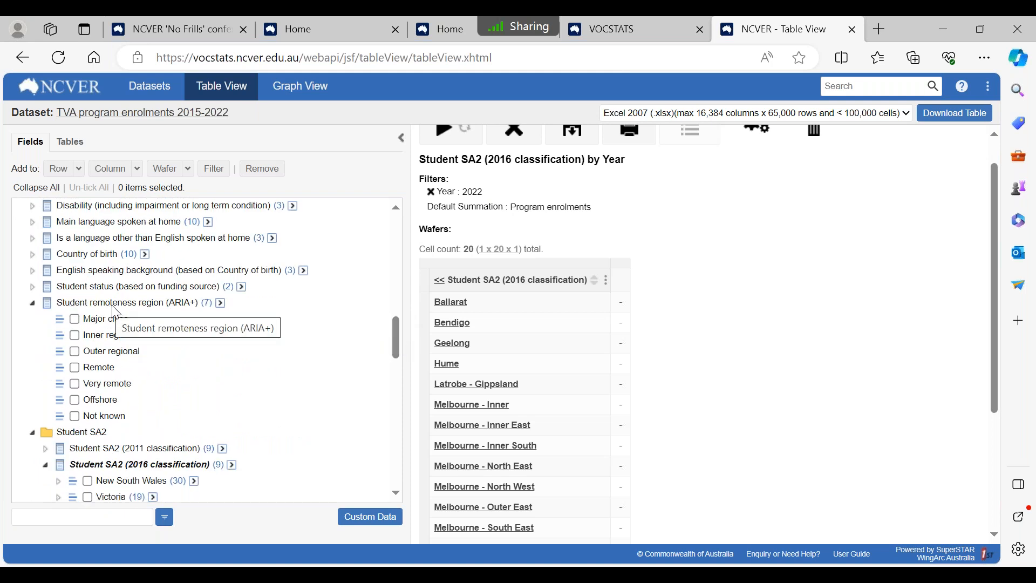
{"action": "left_click_drag", "start_coordinate": [114, 311], "coordinate": [233, 283]}
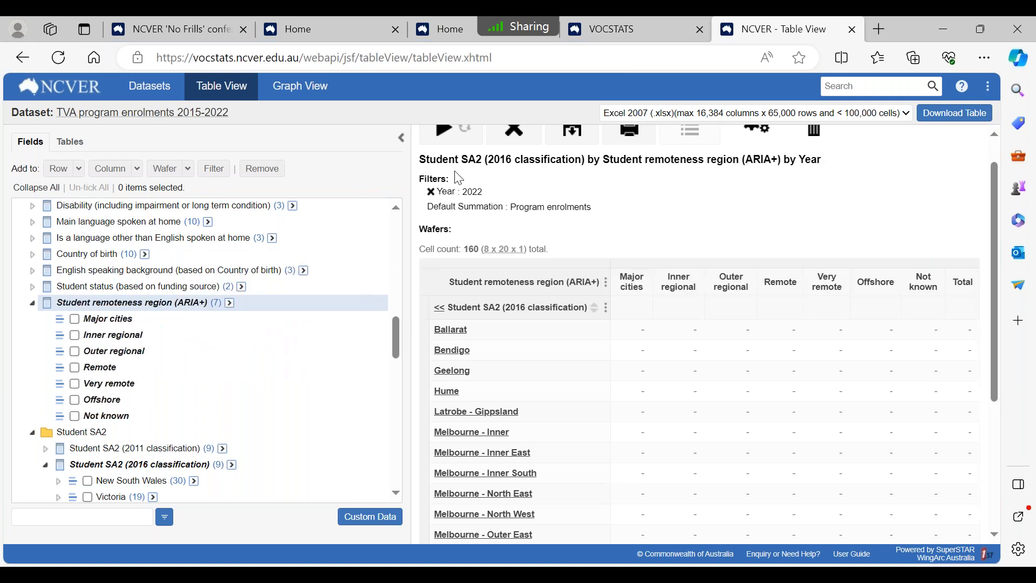
{"action": "left_click", "coordinate": [450, 138]}
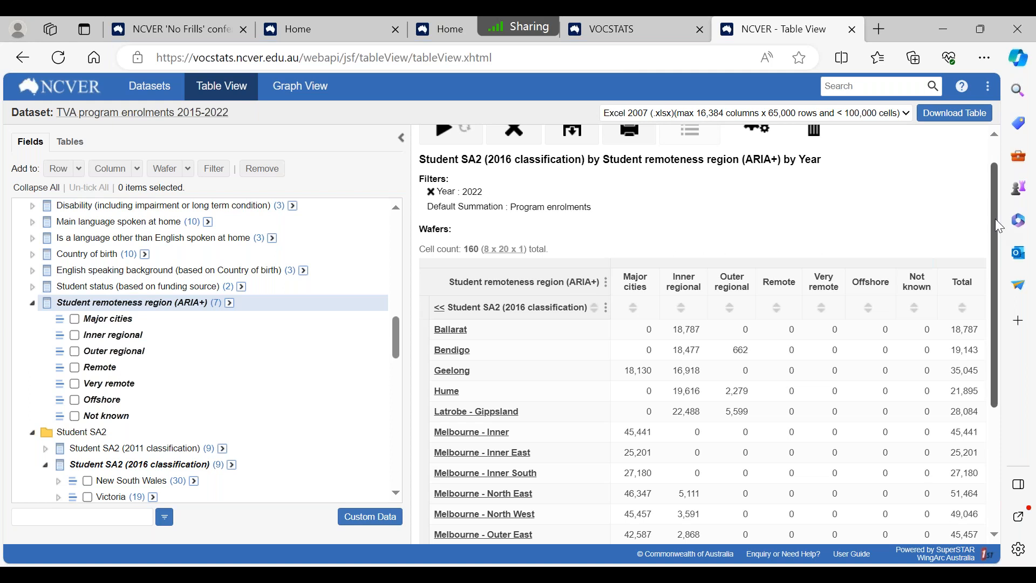
{"action": "left_click_drag", "start_coordinate": [995, 219], "coordinate": [1011, 290]}
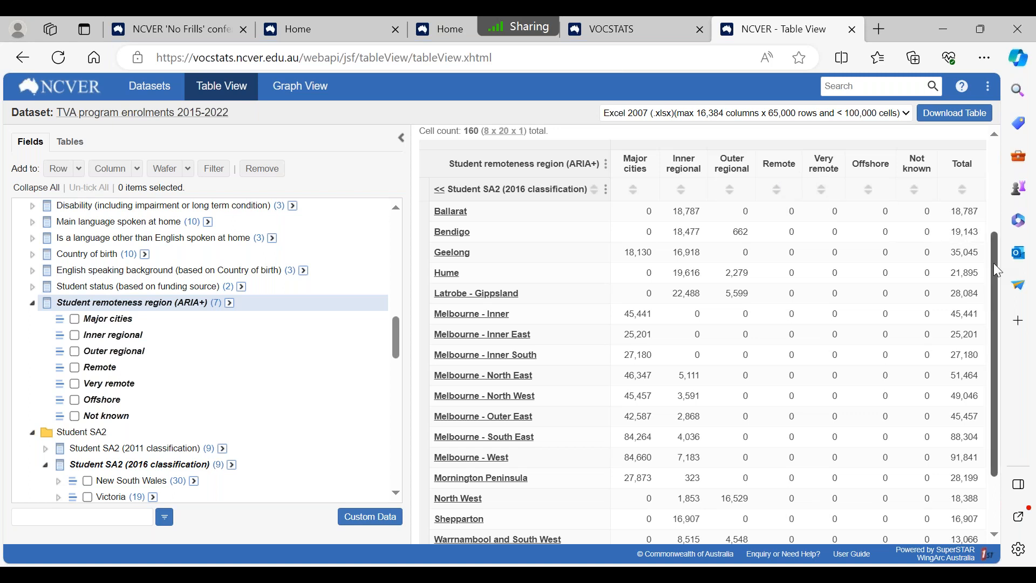
{"action": "left_click_drag", "start_coordinate": [994, 263], "coordinate": [992, 160]}
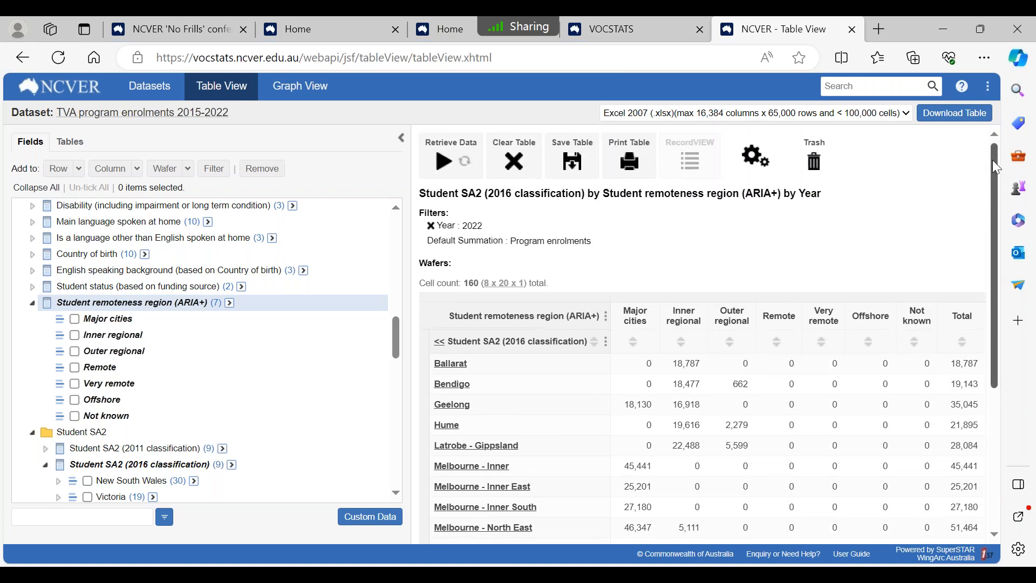
Apply zero suppression to both the columns and the rows of the SA4 by remoteness table
{"action": "left_click", "coordinate": [756, 172]}
{"action": "mouse_move", "coordinate": [766, 195]}
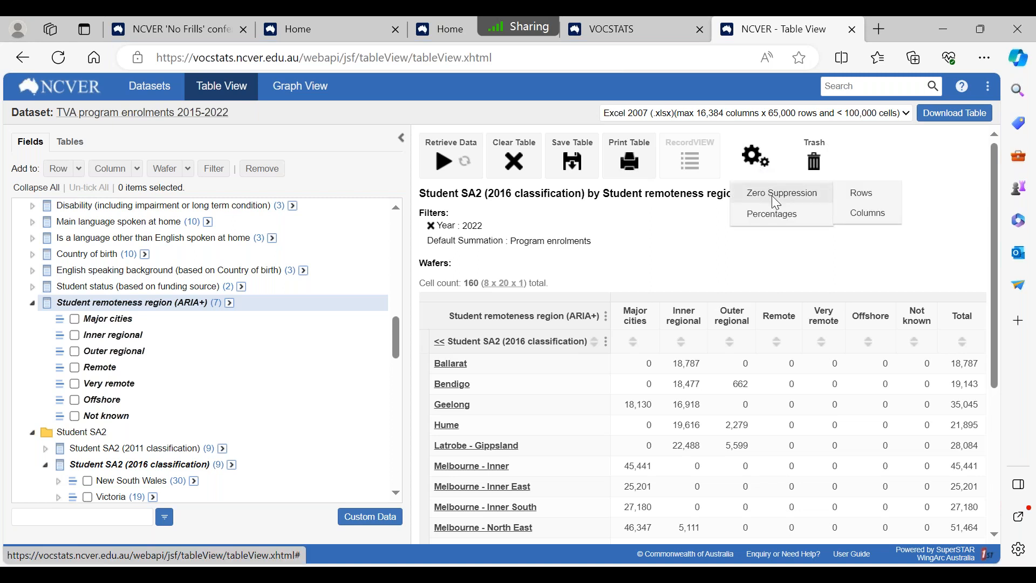
{"action": "left_click", "coordinate": [861, 221]}
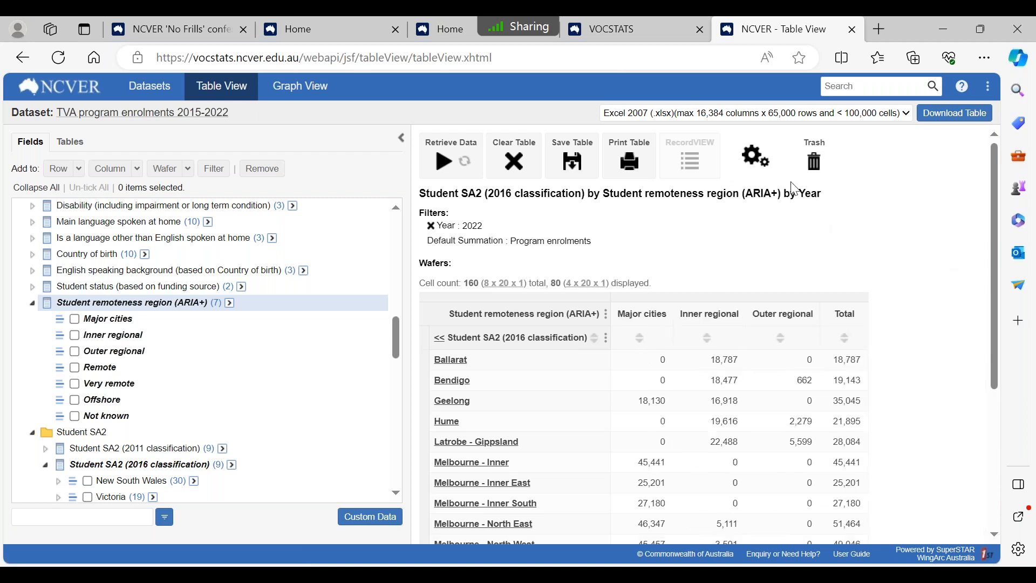
{"action": "left_click", "coordinate": [762, 162]}
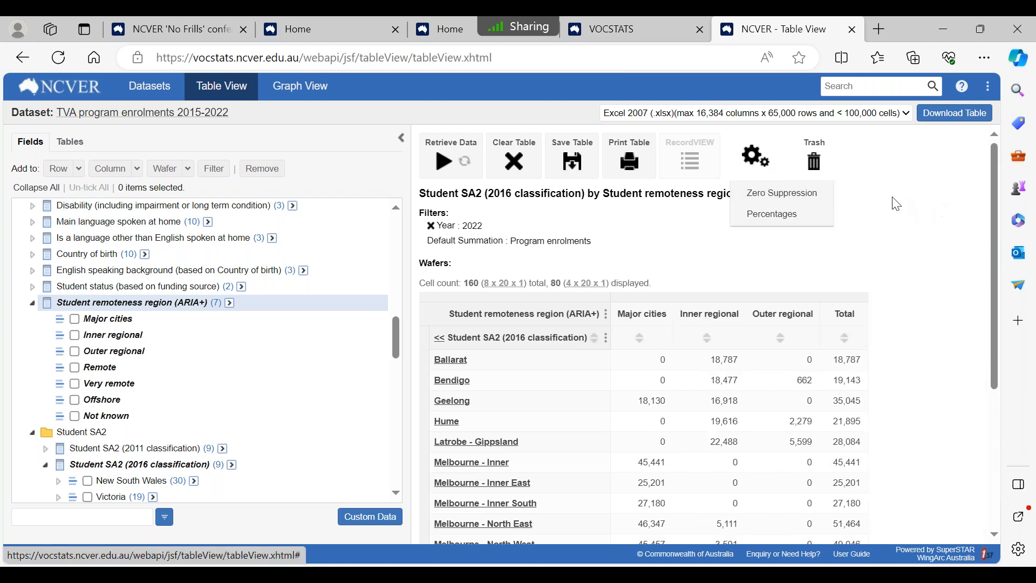
{"action": "mouse_move", "coordinate": [810, 194]}
{"action": "left_click", "coordinate": [849, 193]}
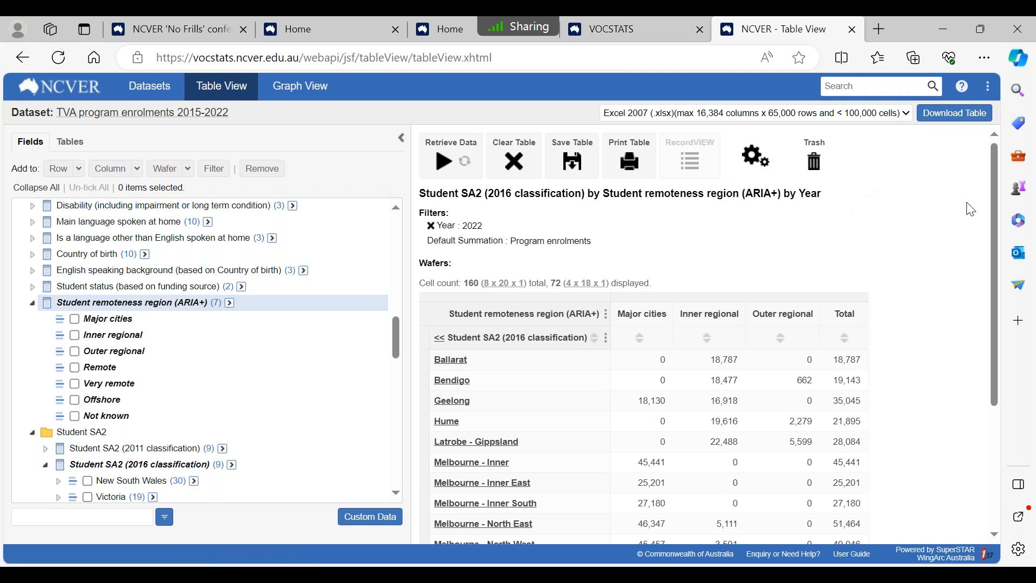
{"action": "left_click_drag", "start_coordinate": [996, 209], "coordinate": [966, 206]}
Graph the SA4 by remoteness data as a Stacked Column chart, then return to the table
{"action": "left_click", "coordinate": [309, 93]}
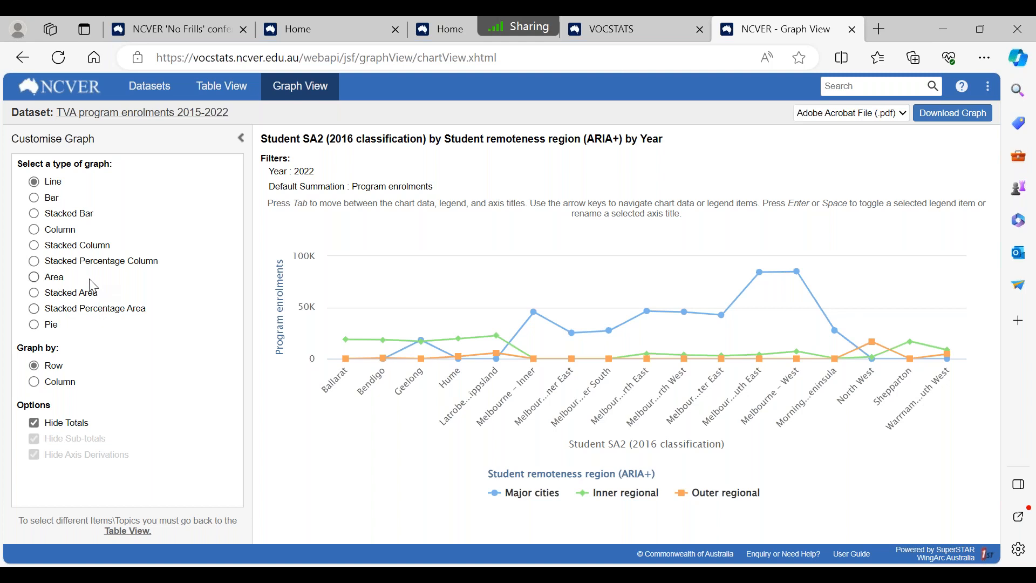
{"action": "left_click", "coordinate": [34, 247]}
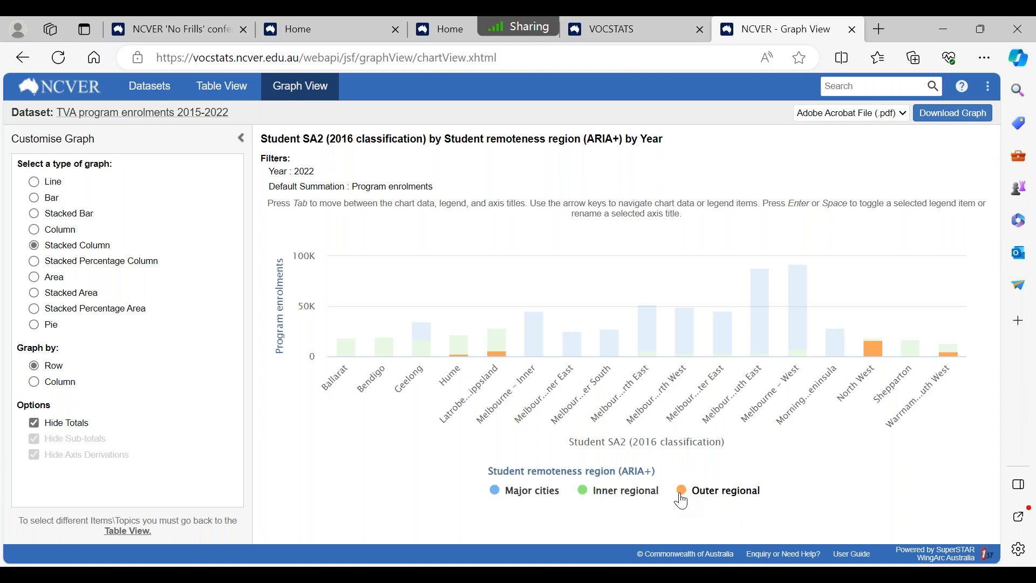
{"action": "left_click", "coordinate": [230, 90]}
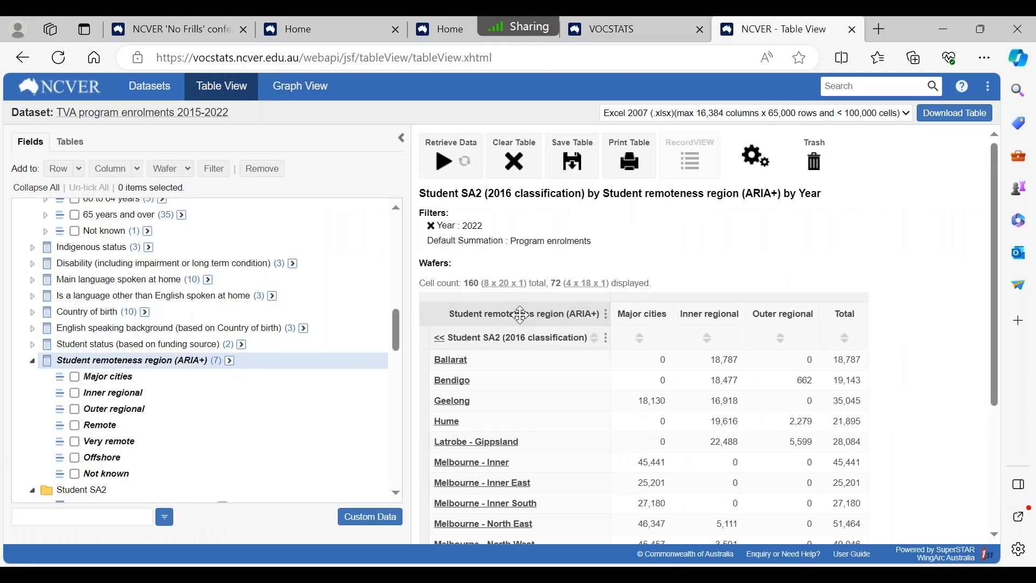
Replace the Student remoteness region (ARIA+) columns with Student SEIFA (IRSD) and retrieve the data
{"action": "left_click_drag", "start_coordinate": [521, 315], "coordinate": [836, 176]}
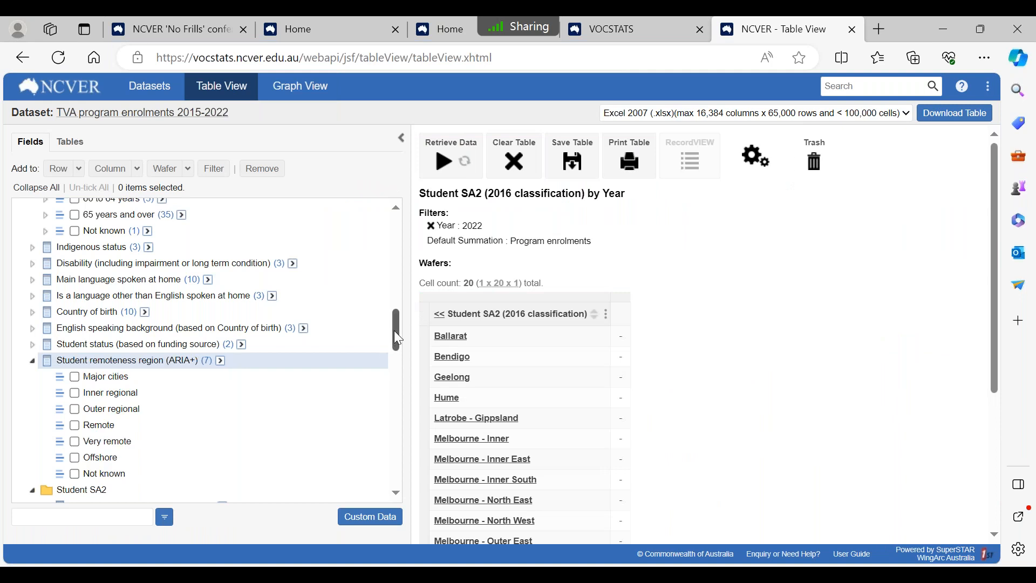
{"action": "left_click_drag", "start_coordinate": [395, 332], "coordinate": [393, 381]}
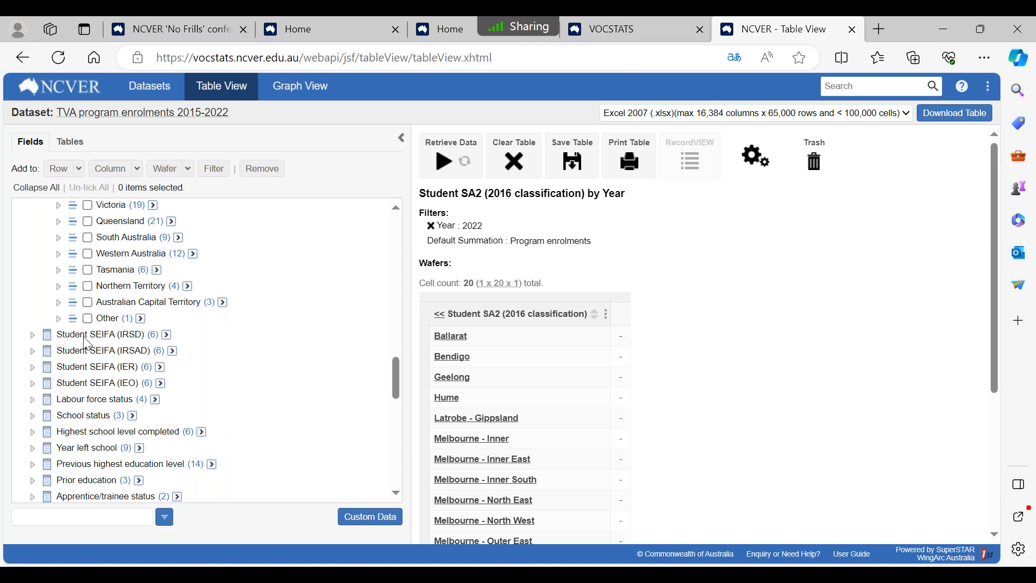
{"action": "left_click_drag", "start_coordinate": [85, 340], "coordinate": [206, 306]}
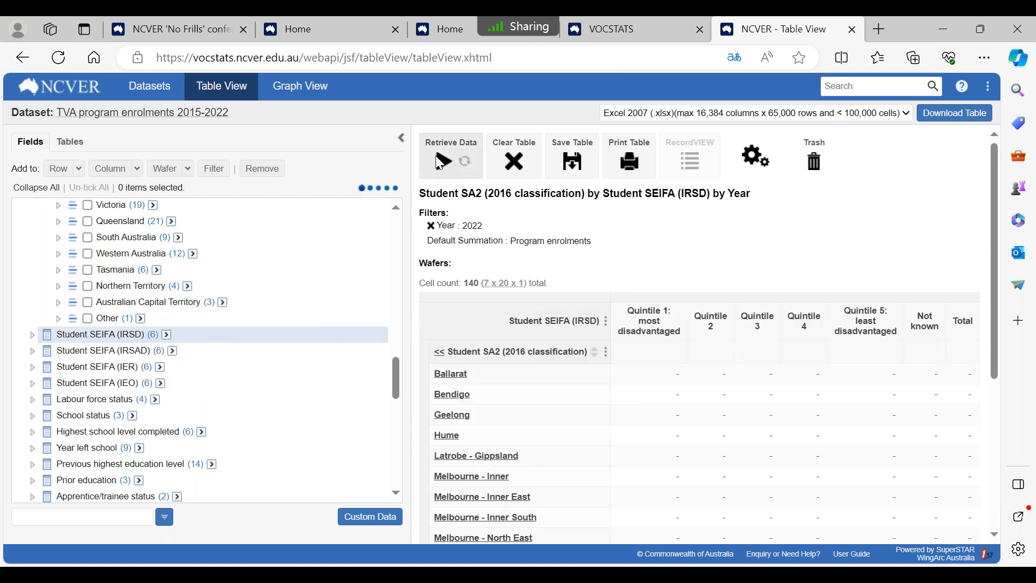
{"action": "left_click", "coordinate": [442, 161]}
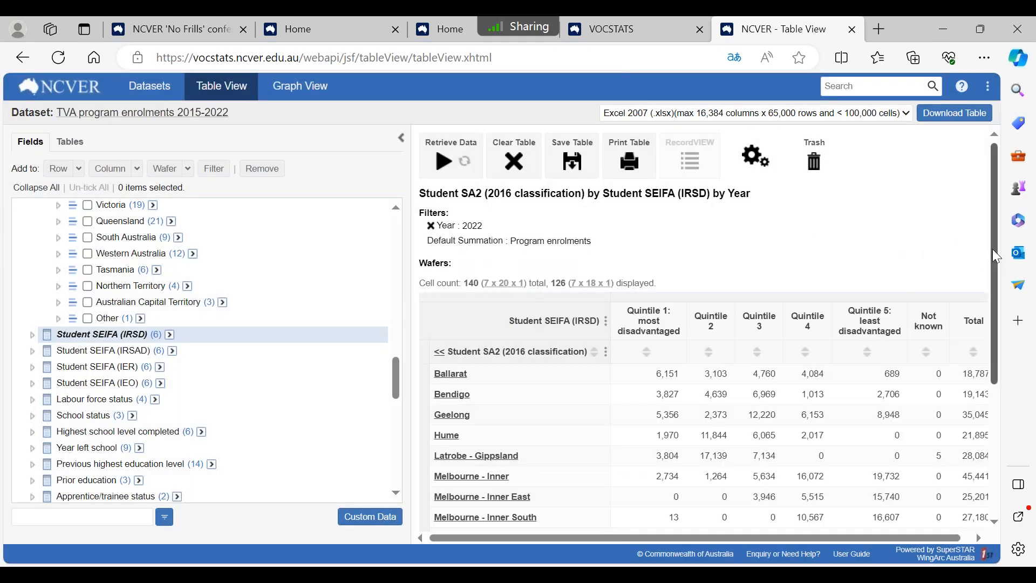
Graph the SA4 by Student SEIFA (IRSD) data as a Stacked Percentage Column chart, check the download formats and return to the table
{"action": "mouse_move", "coordinate": [992, 250]}
{"action": "left_mouse_down"}
{"action": "mouse_move", "coordinate": [988, 390]}
{"action": "mouse_move", "coordinate": [997, 252]}
{"action": "left_mouse_up"}
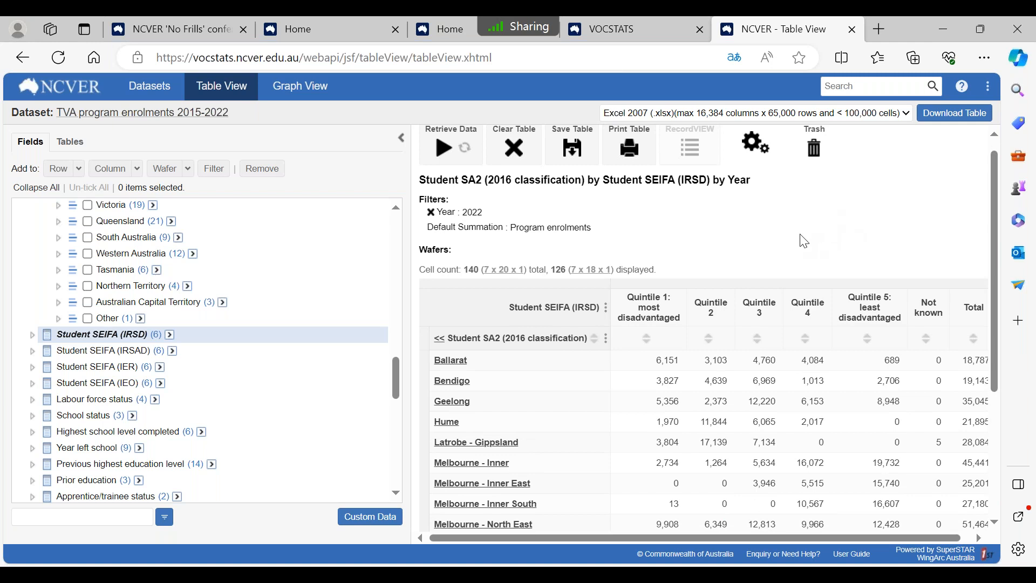
{"action": "left_click", "coordinate": [313, 87]}
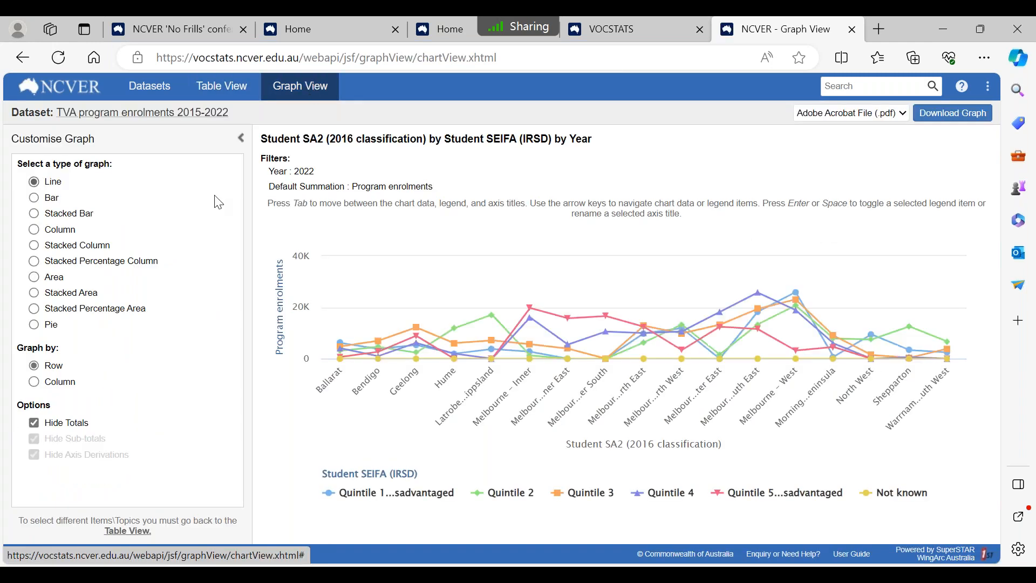
{"action": "left_click", "coordinate": [34, 262]}
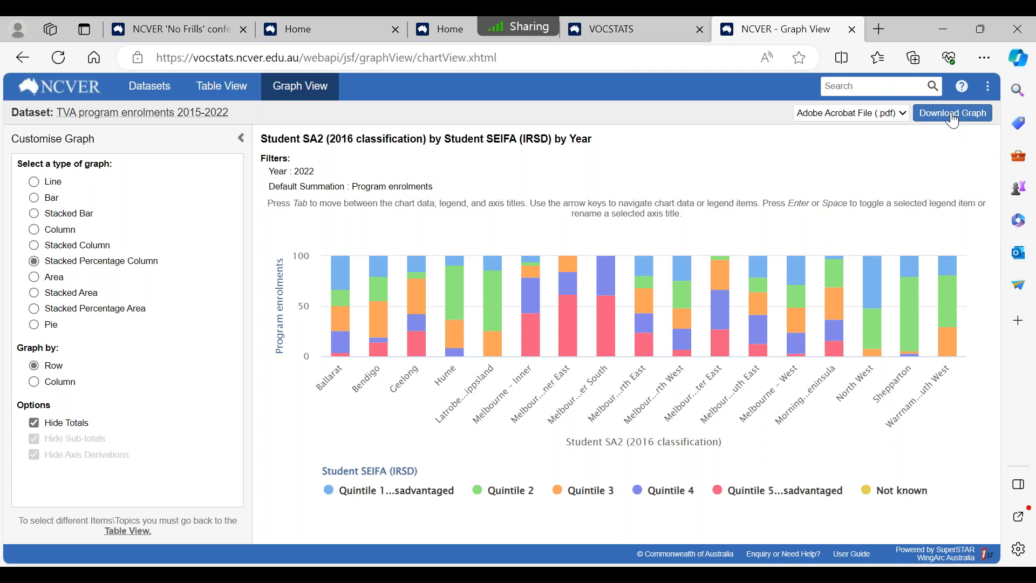
{"action": "left_click", "coordinate": [901, 115]}
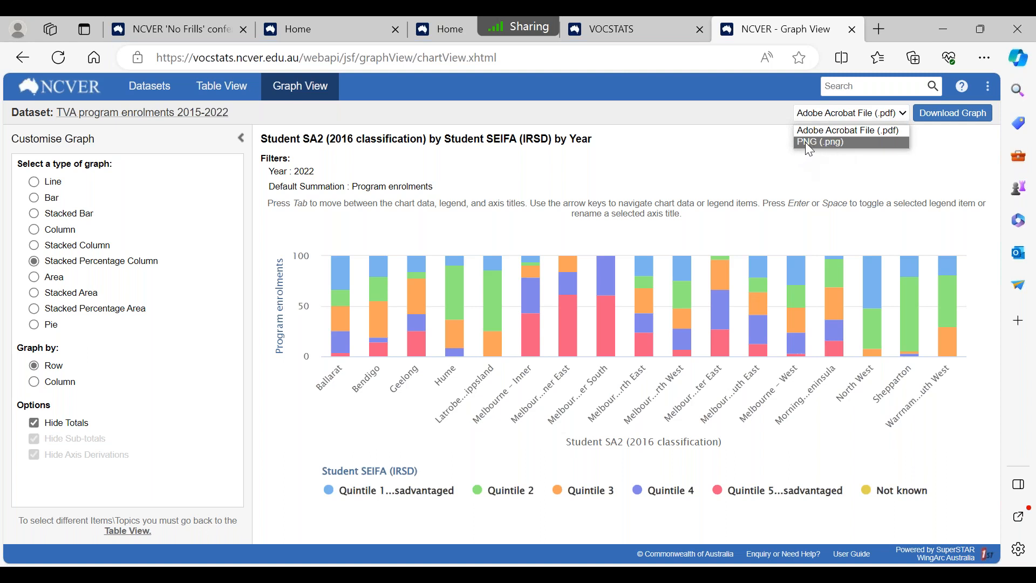
{"action": "left_click", "coordinate": [714, 156]}
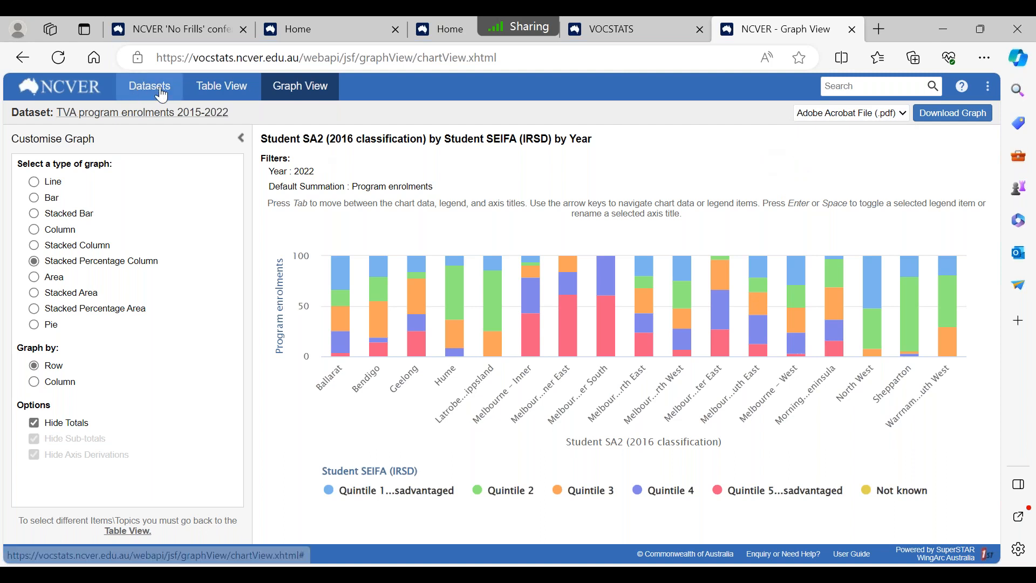
{"action": "left_click", "coordinate": [220, 95]}
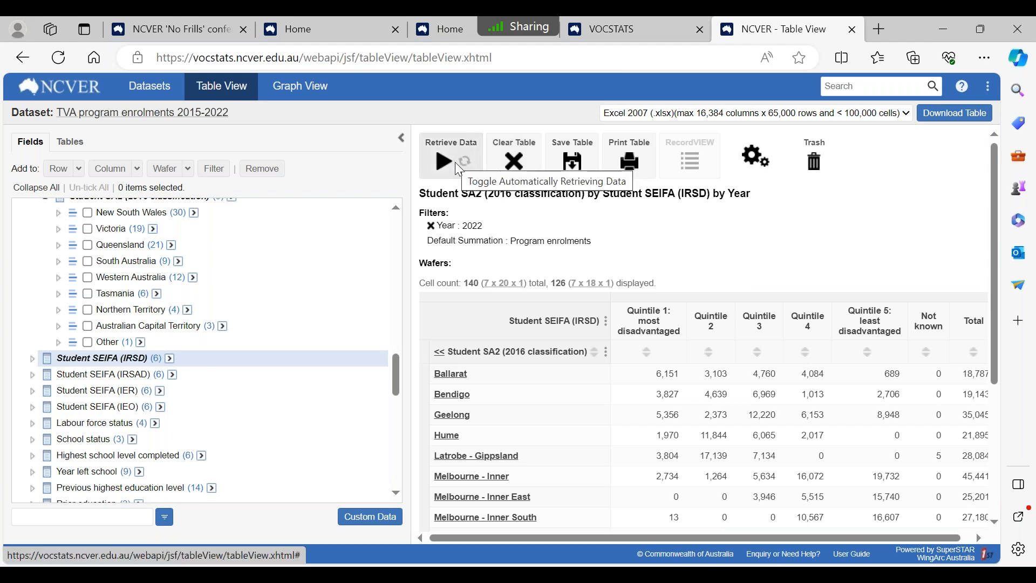
Open a new table from the Total VET student outcomes 2016-2022 dataset under Student outcomes
{"action": "left_click", "coordinate": [154, 97]}
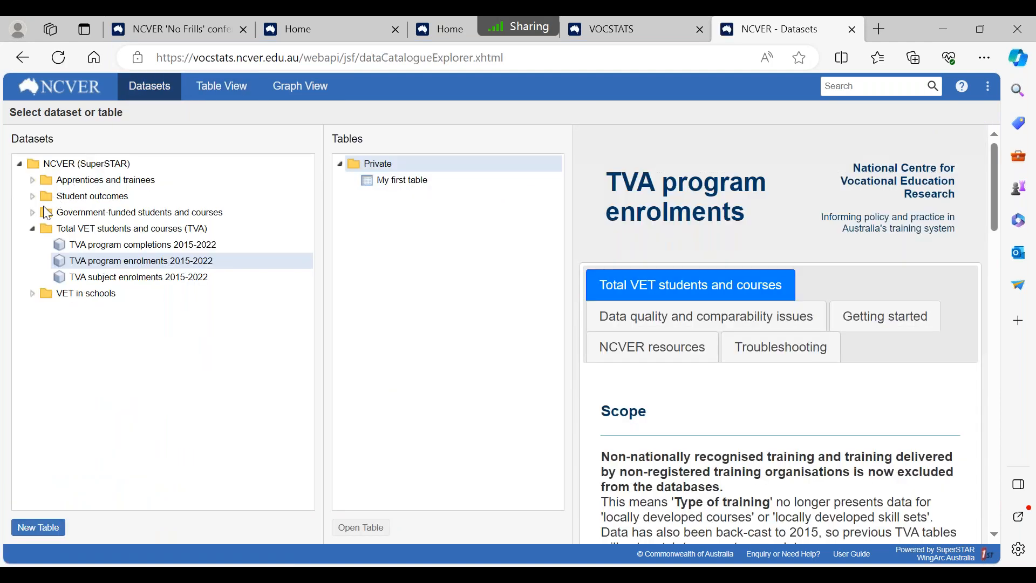
{"action": "left_click", "coordinate": [32, 228]}
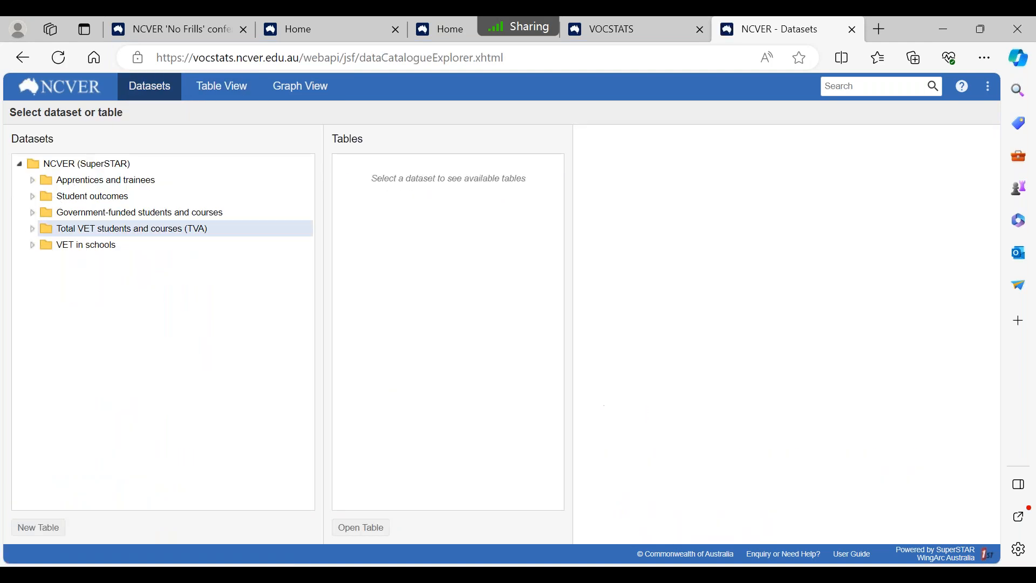
{"action": "left_click", "coordinate": [33, 197]}
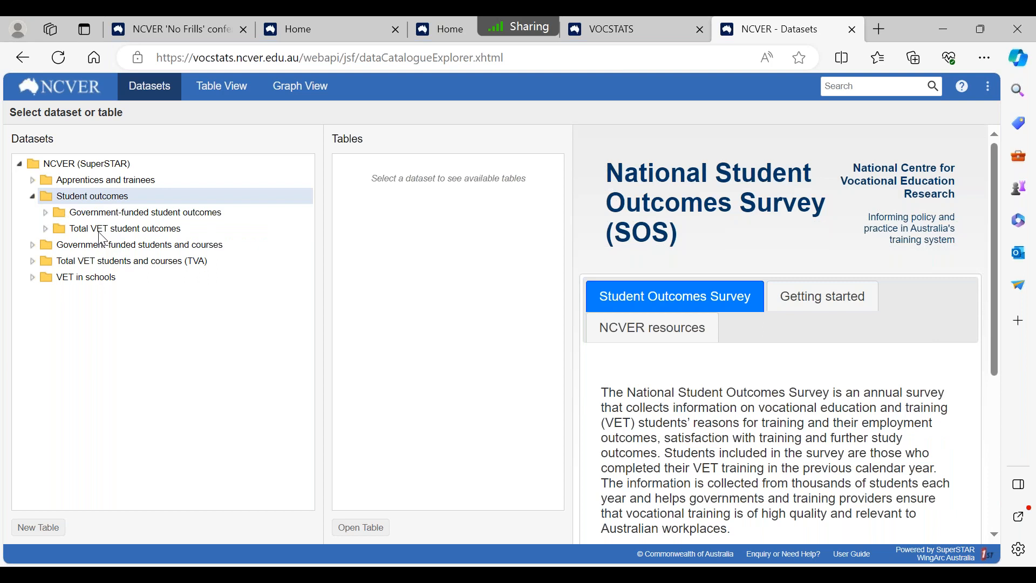
{"action": "left_click", "coordinate": [46, 229]}
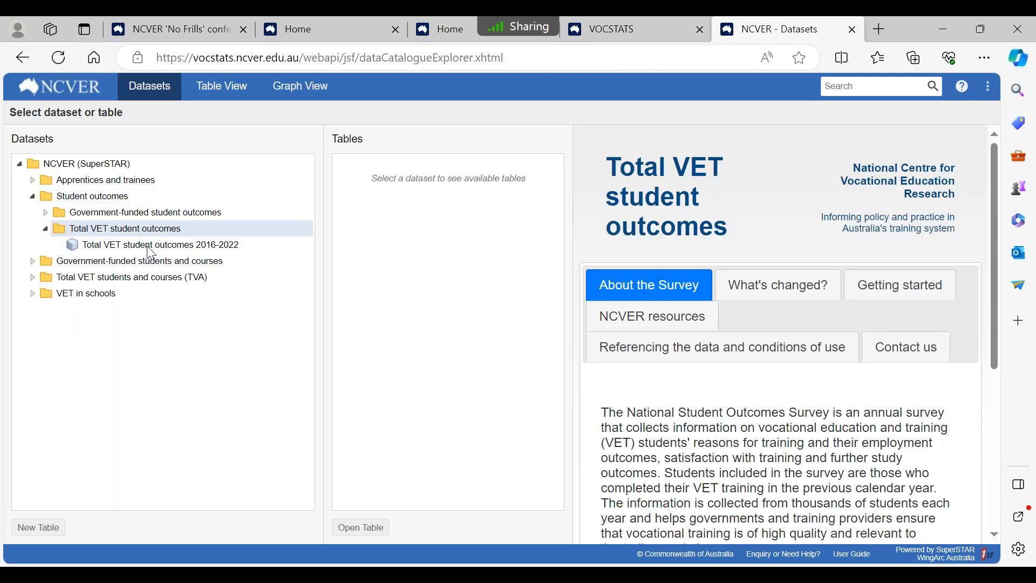
{"action": "double_click", "coordinate": [147, 245]}
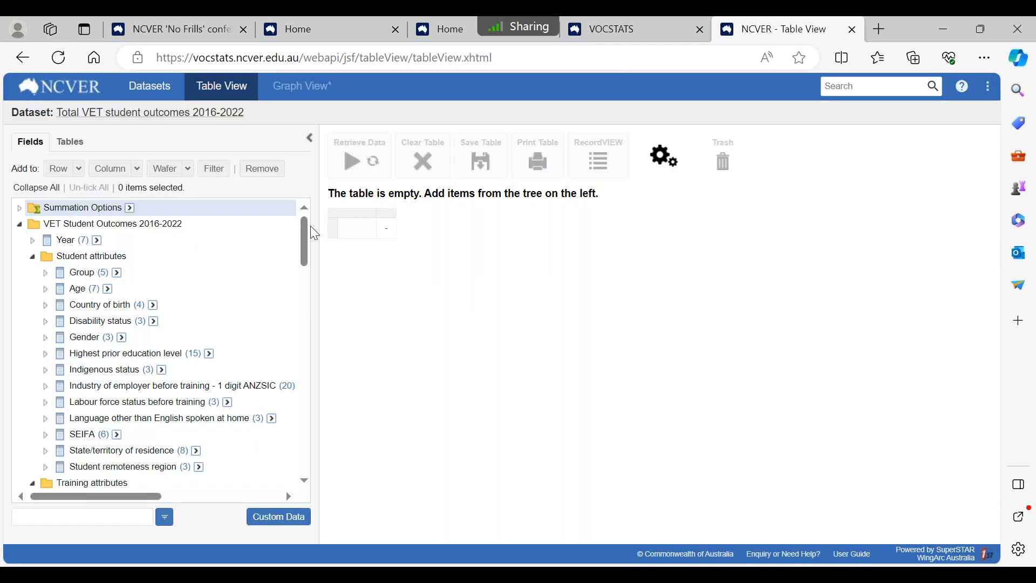
Filter the new student outcomes table to the year 2022
{"action": "left_click", "coordinate": [32, 241]}
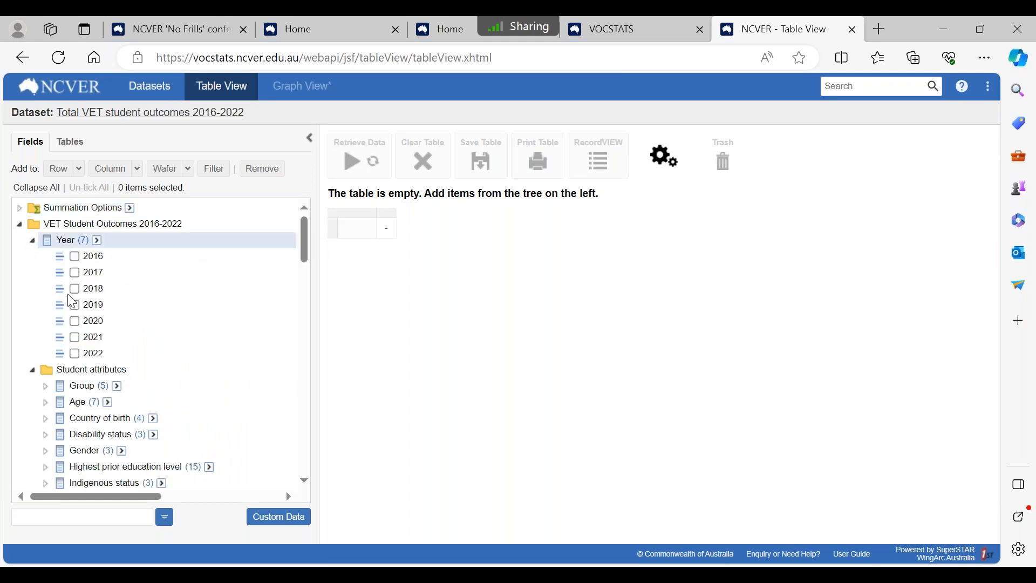
{"action": "left_click", "coordinate": [76, 354]}
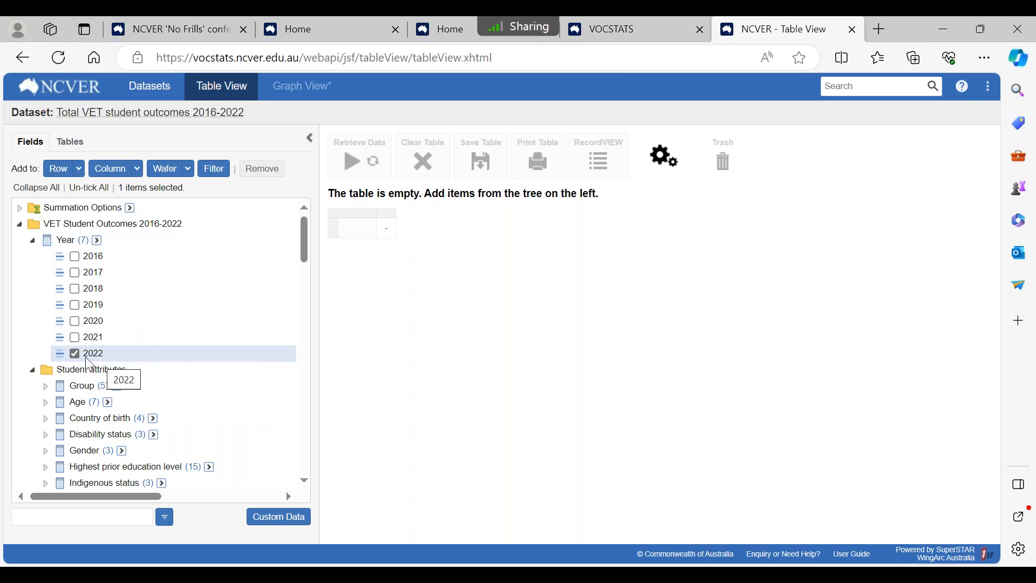
{"action": "left_click", "coordinate": [214, 174]}
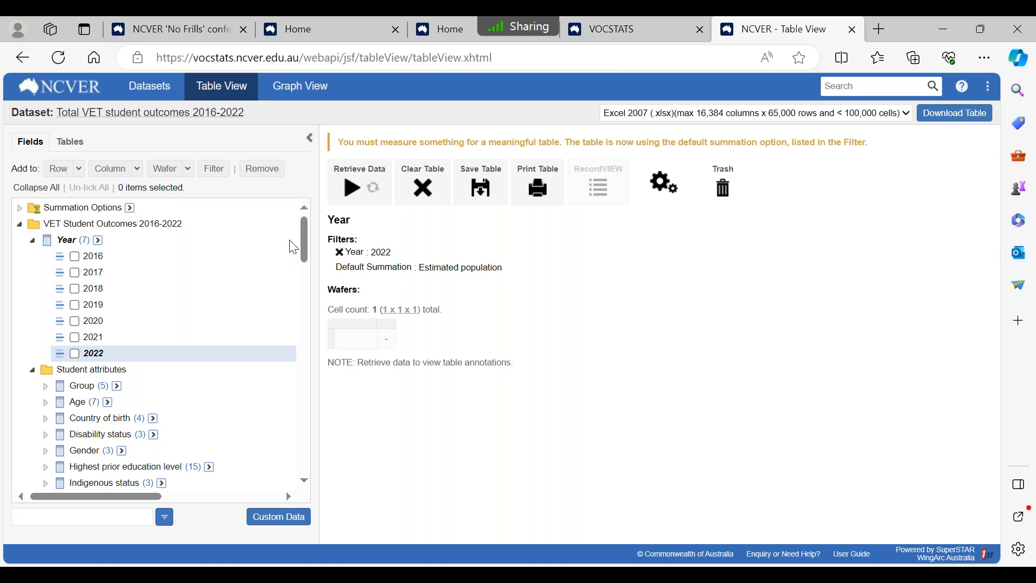
Add the Group student attribute as the table's columns and remove its Total column
{"action": "left_click_drag", "start_coordinate": [304, 242], "coordinate": [306, 263]}
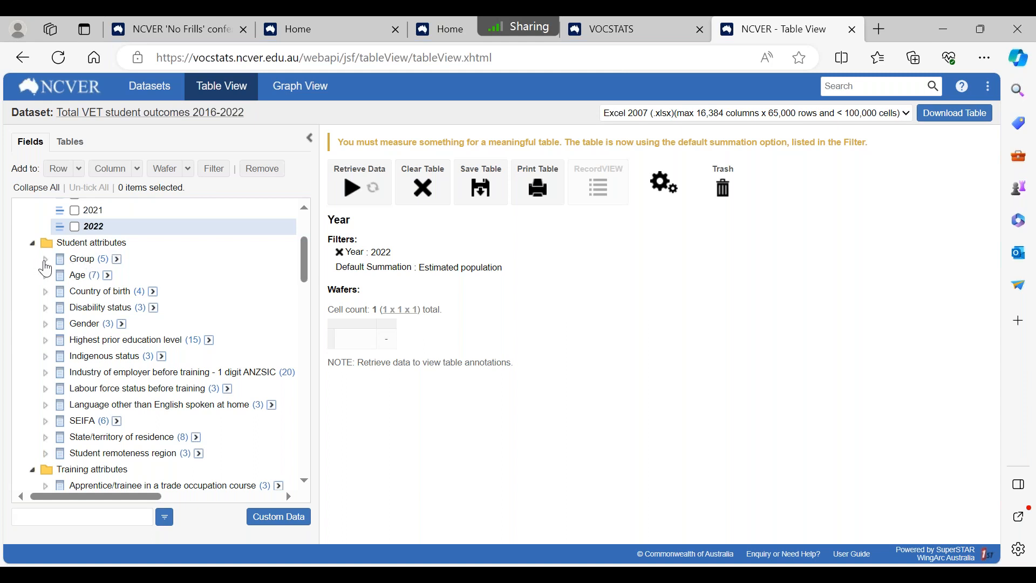
{"action": "left_click", "coordinate": [45, 261]}
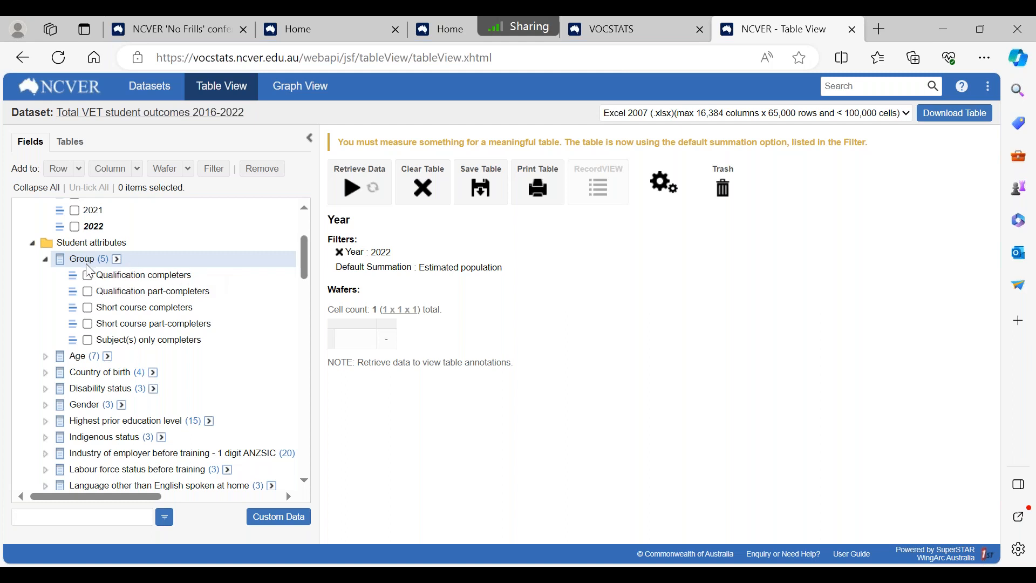
{"action": "left_click_drag", "start_coordinate": [89, 270], "coordinate": [202, 234]}
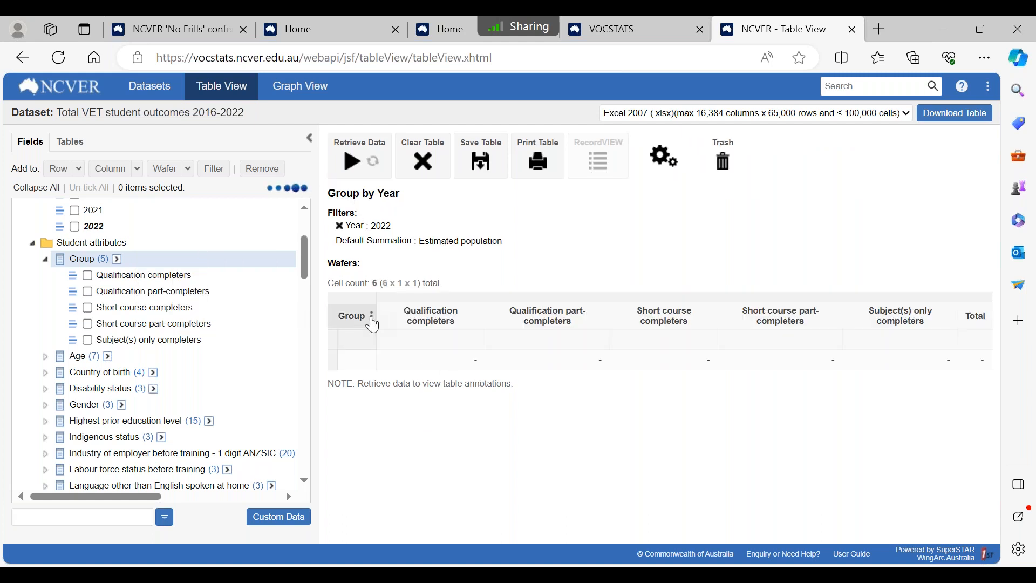
{"action": "left_click", "coordinate": [372, 318]}
{"action": "left_click", "coordinate": [392, 318]}
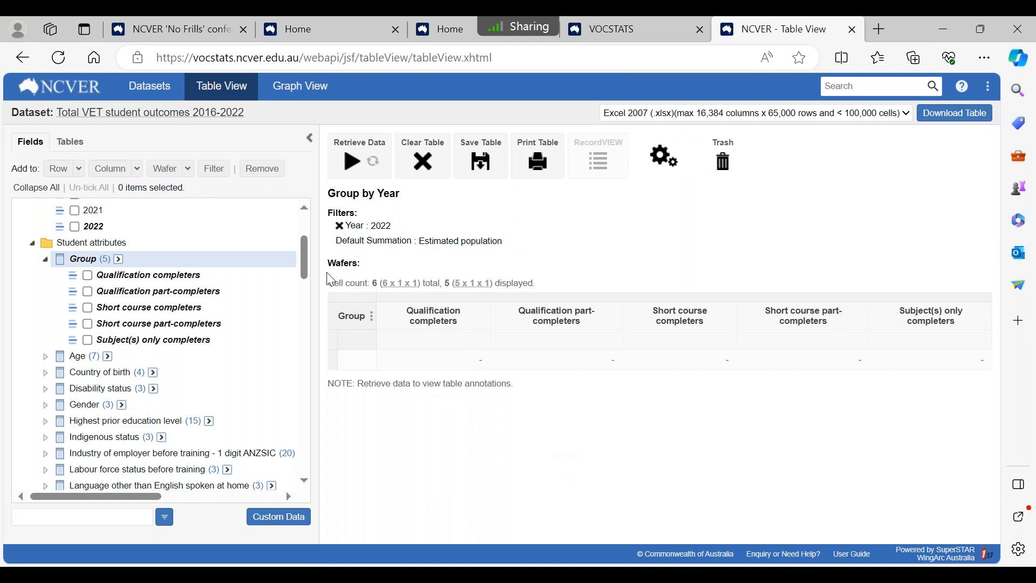
Find Satisfied with the training overall (summary) among the Satisfaction attributes and expand its response values
{"action": "left_click_drag", "start_coordinate": [304, 252], "coordinate": [294, 400]}
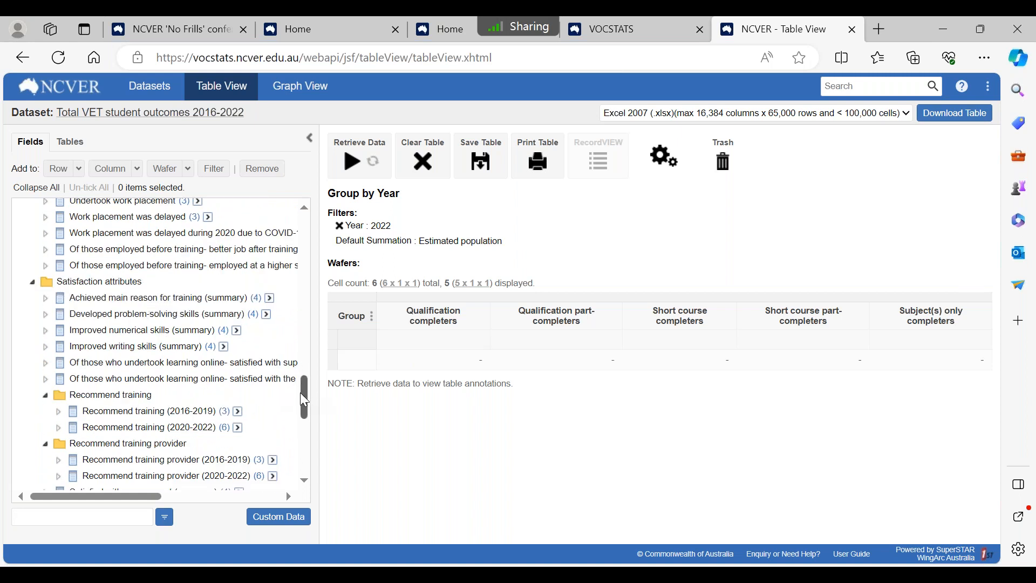
{"action": "left_click_drag", "start_coordinate": [302, 392], "coordinate": [281, 426]}
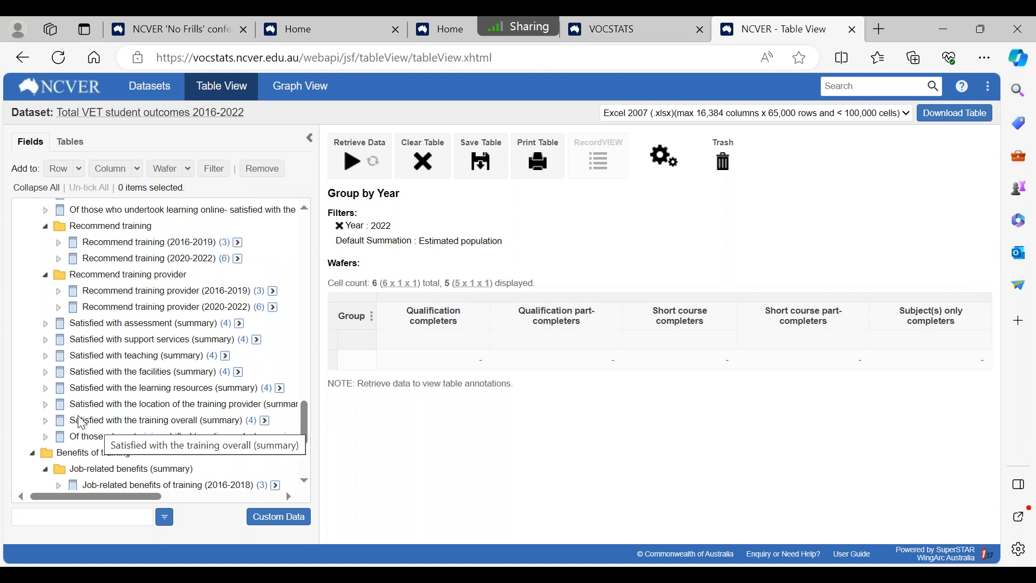
{"action": "left_click", "coordinate": [45, 420]}
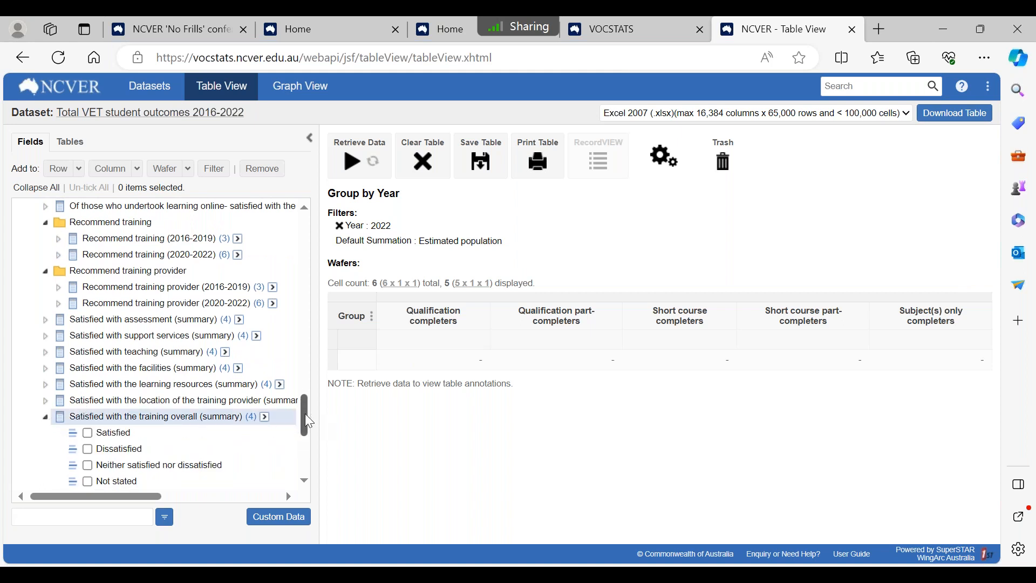
{"action": "scroll", "coordinate": [306, 414], "scroll_direction": "down", "scroll_amount": 1}
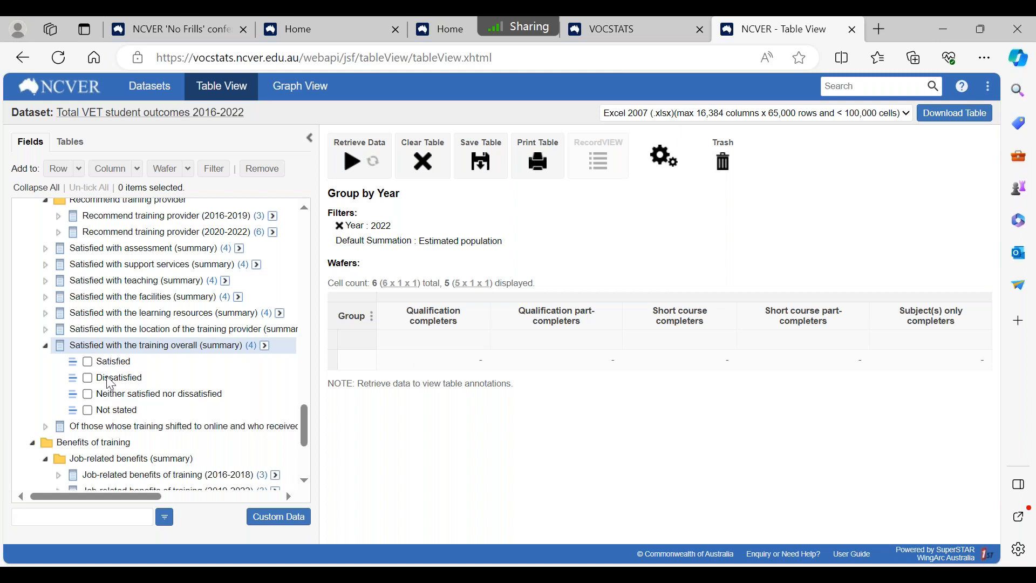
Try adding the whole Satisfied with the training overall (summary) field as rows, and remove it from the table
{"action": "left_click", "coordinate": [88, 362]}
{"action": "left_click", "coordinate": [88, 378]}
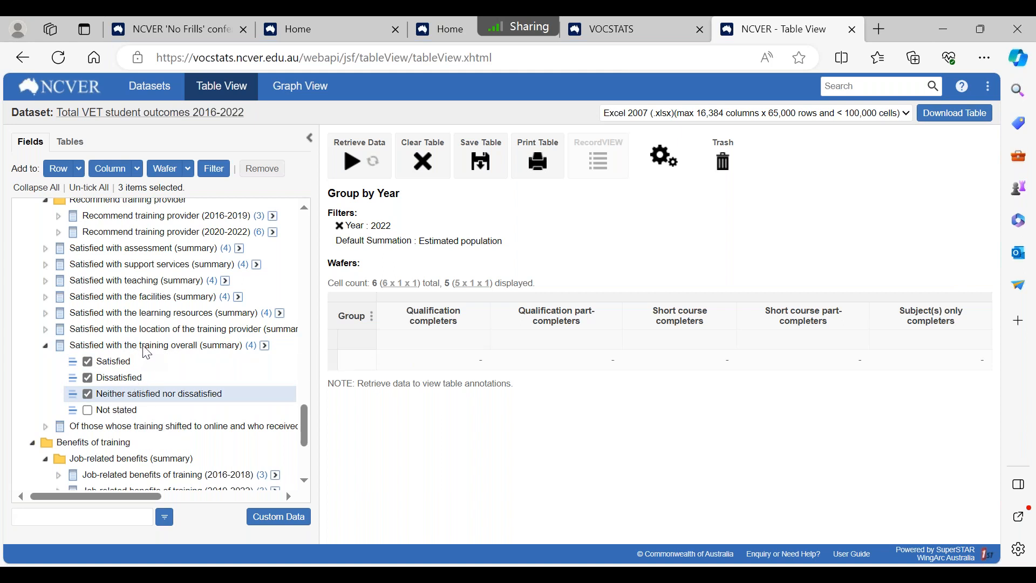
{"action": "left_click_drag", "start_coordinate": [147, 353], "coordinate": [254, 365]}
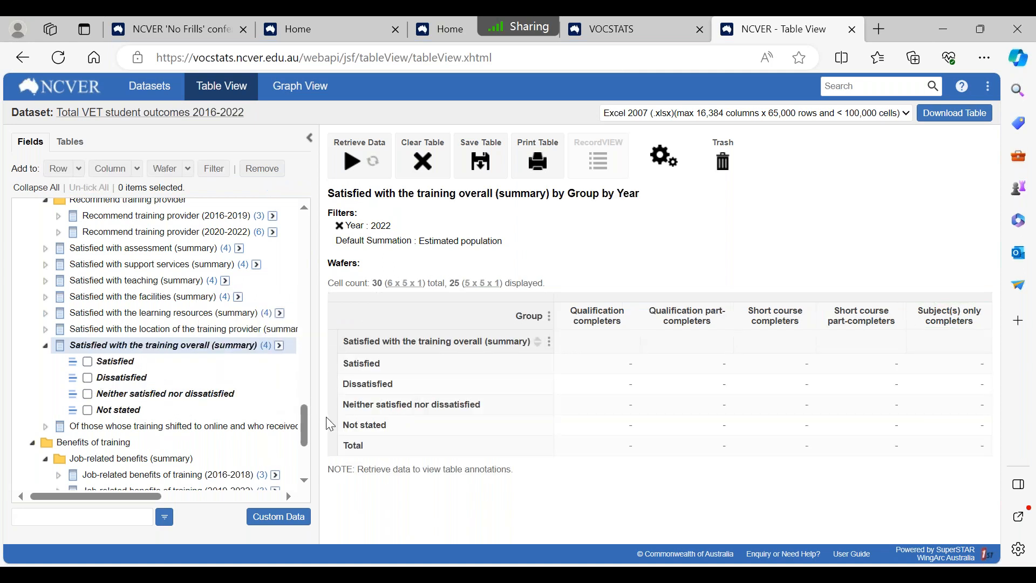
{"action": "left_click_drag", "start_coordinate": [399, 341], "coordinate": [722, 159]}
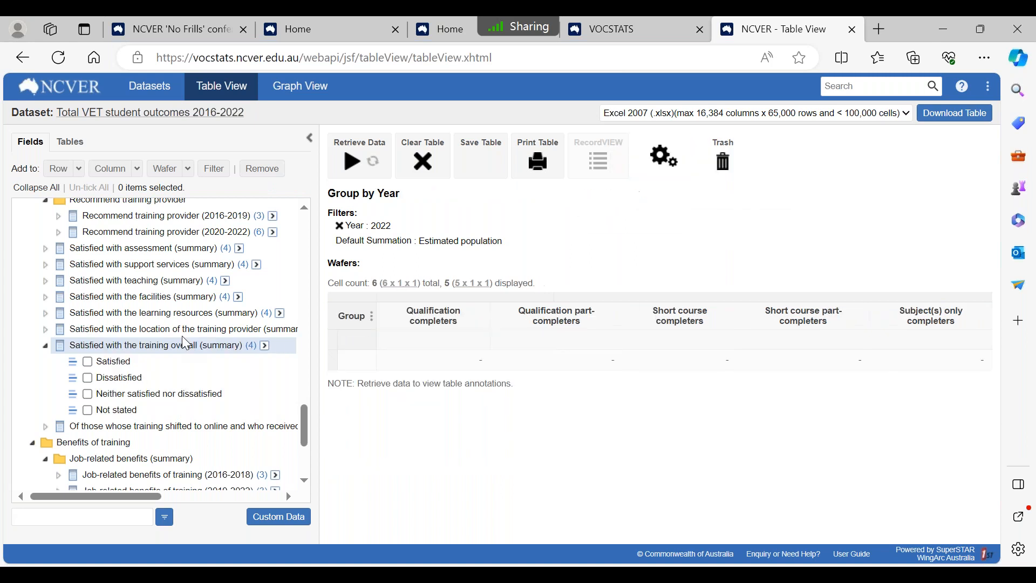
Add only Satisfied, Dissatisfied and Neither satisfied nor dissatisfied with the training overall as rows and retrieve the data
{"action": "left_click", "coordinate": [87, 361]}
{"action": "left_click", "coordinate": [87, 377]}
{"action": "left_click", "coordinate": [87, 393]}
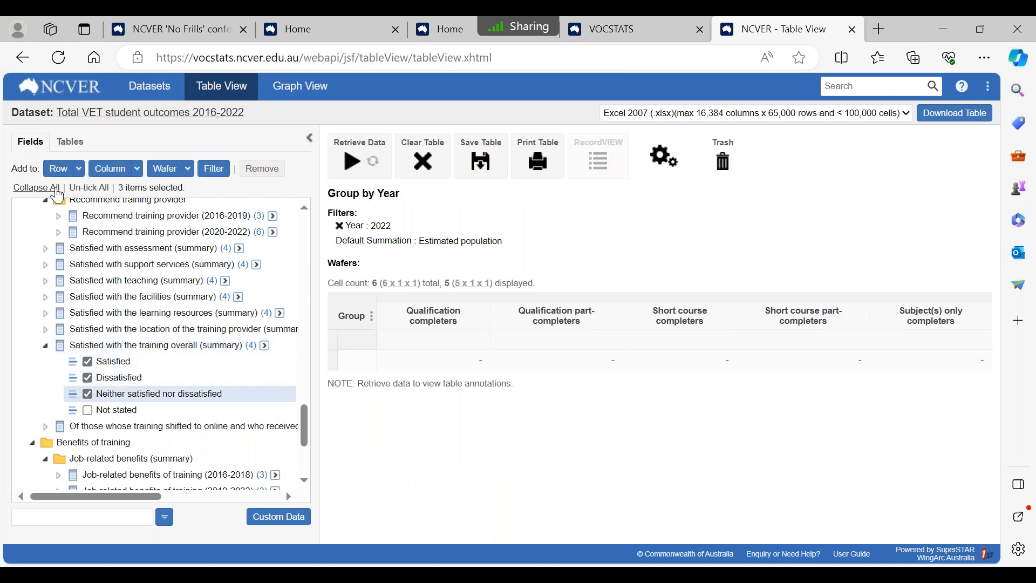
{"action": "left_click", "coordinate": [59, 174]}
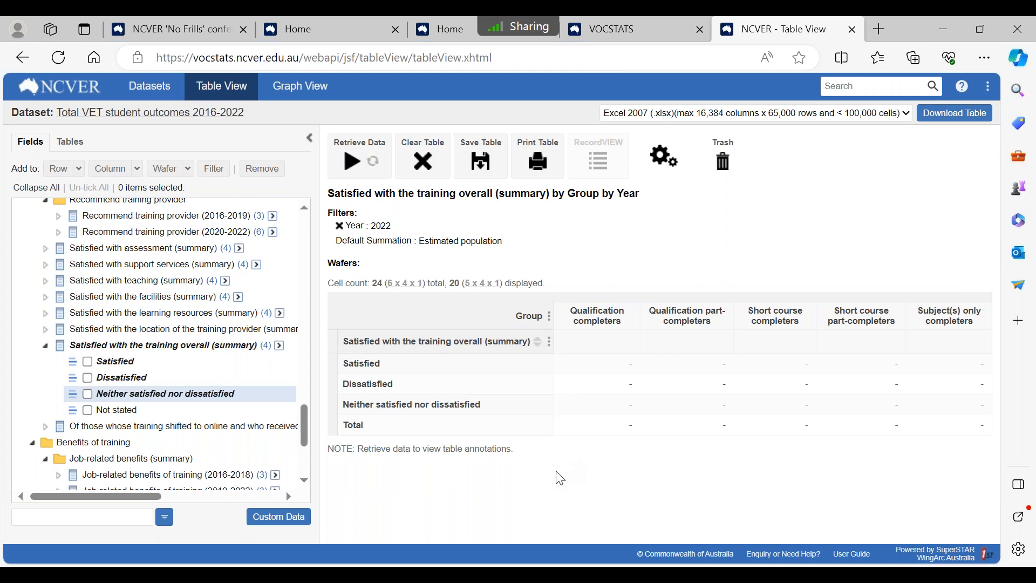
{"action": "left_click", "coordinate": [354, 169]}
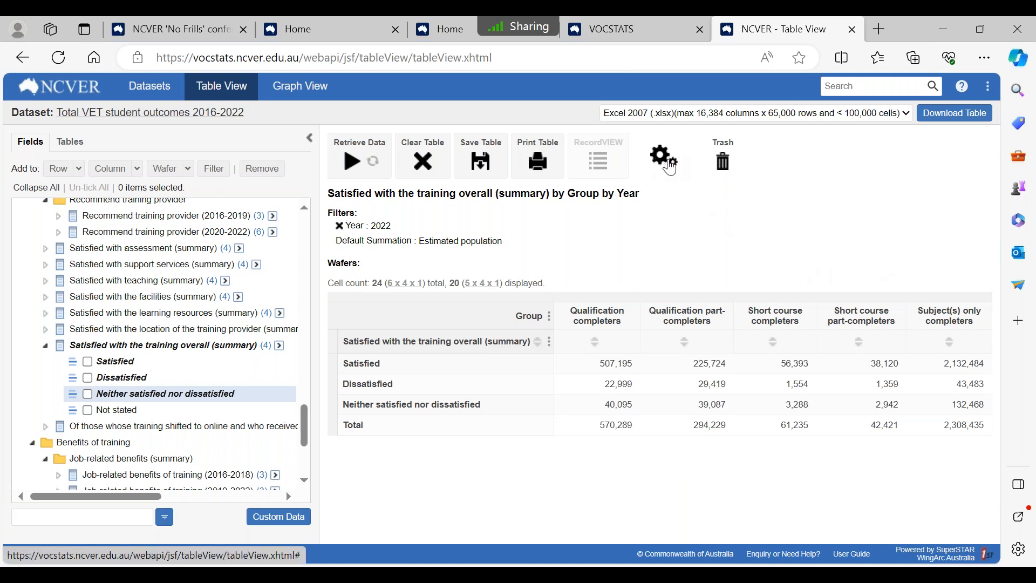
Display the training satisfaction figures as column percentages
{"action": "left_click", "coordinate": [665, 168]}
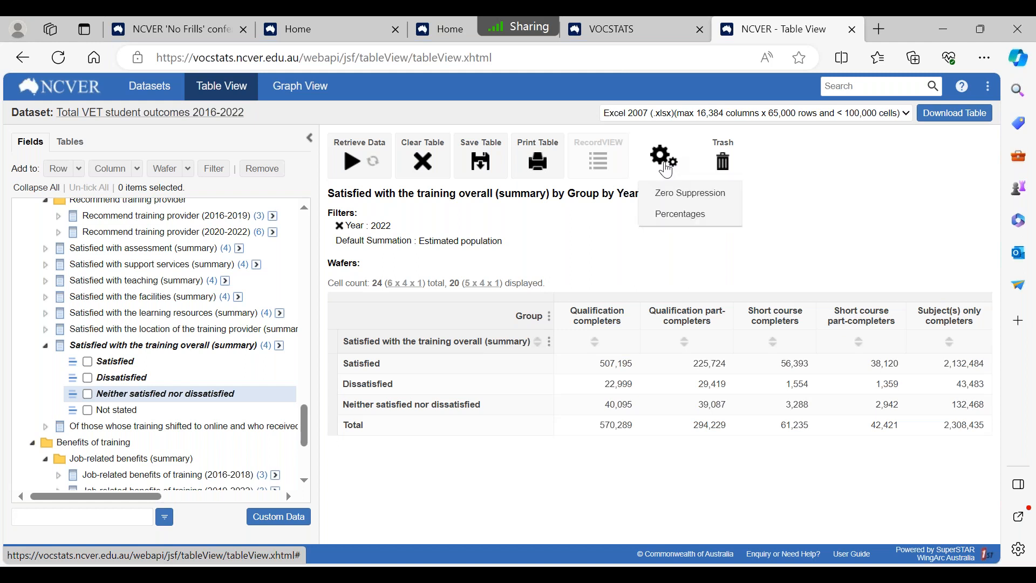
{"action": "mouse_move", "coordinate": [669, 212]}
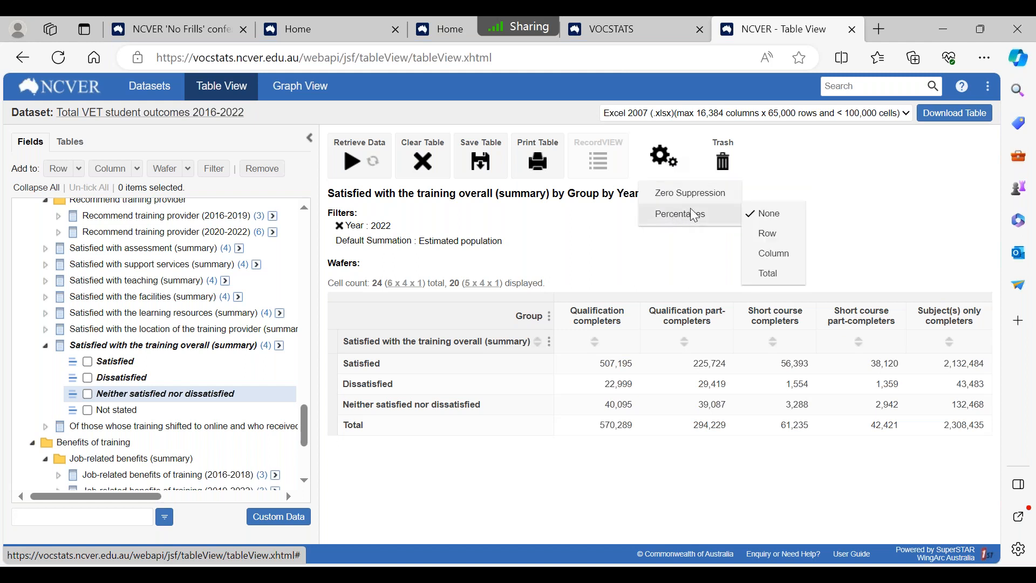
{"action": "left_click", "coordinate": [774, 254]}
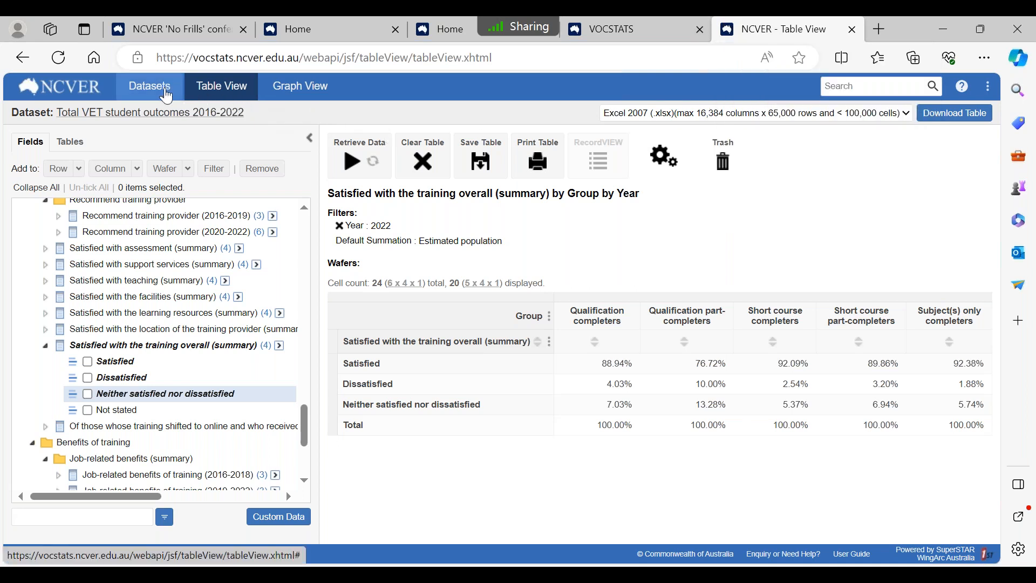
Open a new table from the Apprentices and trainees - March 2023 dataset
{"action": "left_click", "coordinate": [166, 93]}
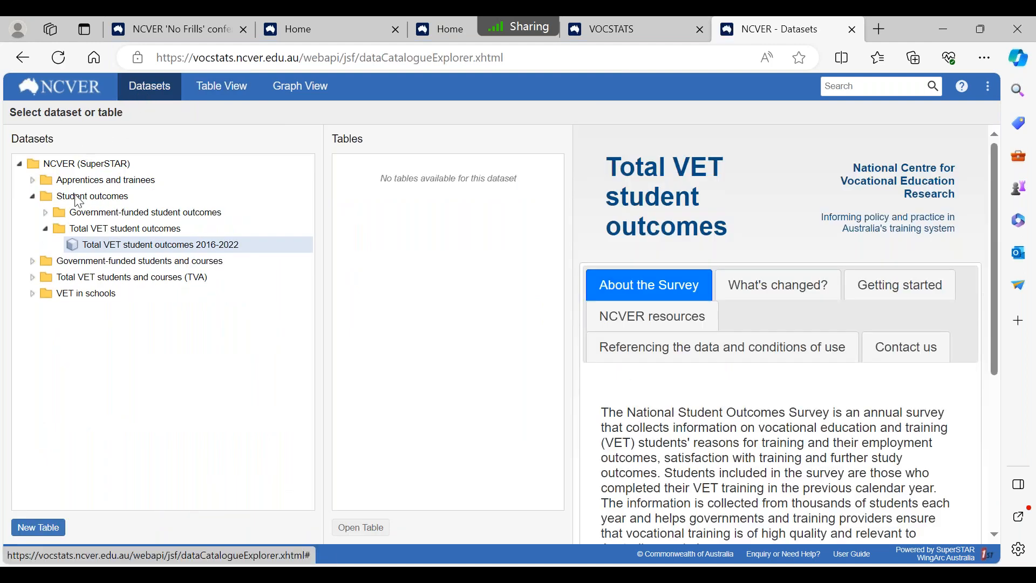
{"action": "left_click", "coordinate": [32, 181]}
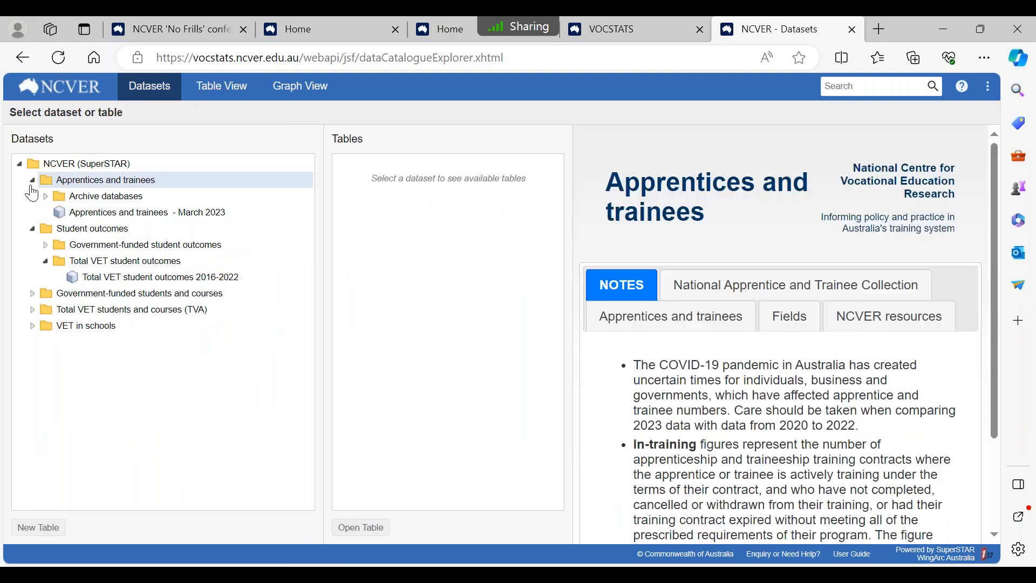
{"action": "left_click", "coordinate": [150, 215]}
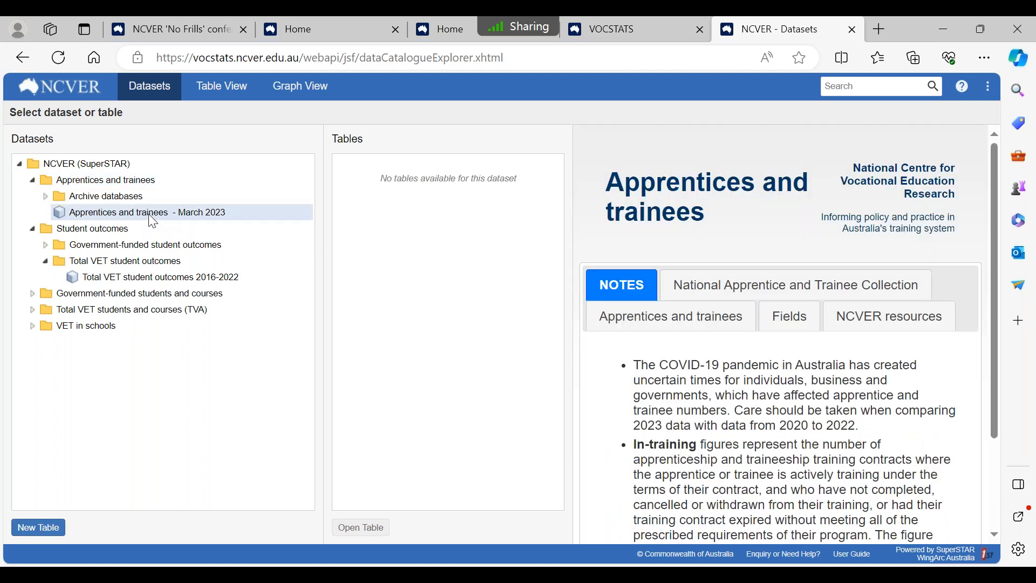
{"action": "double_click", "coordinate": [166, 212]}
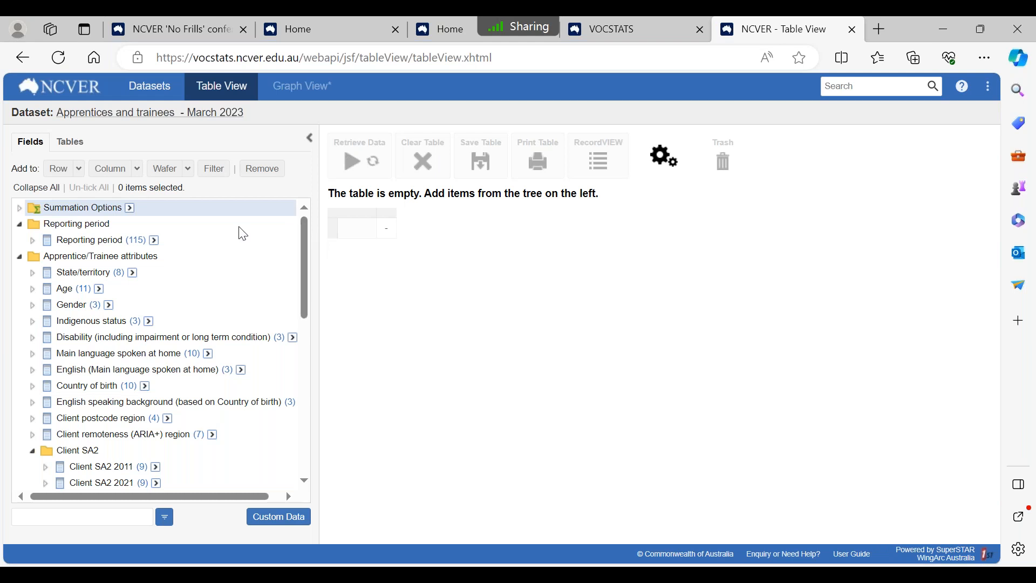
Add the nine quarters from Jan - Mar 2021 to Jan - Mar 2023 as columns and turn off the Reporting period total
{"action": "left_click", "coordinate": [33, 242]}
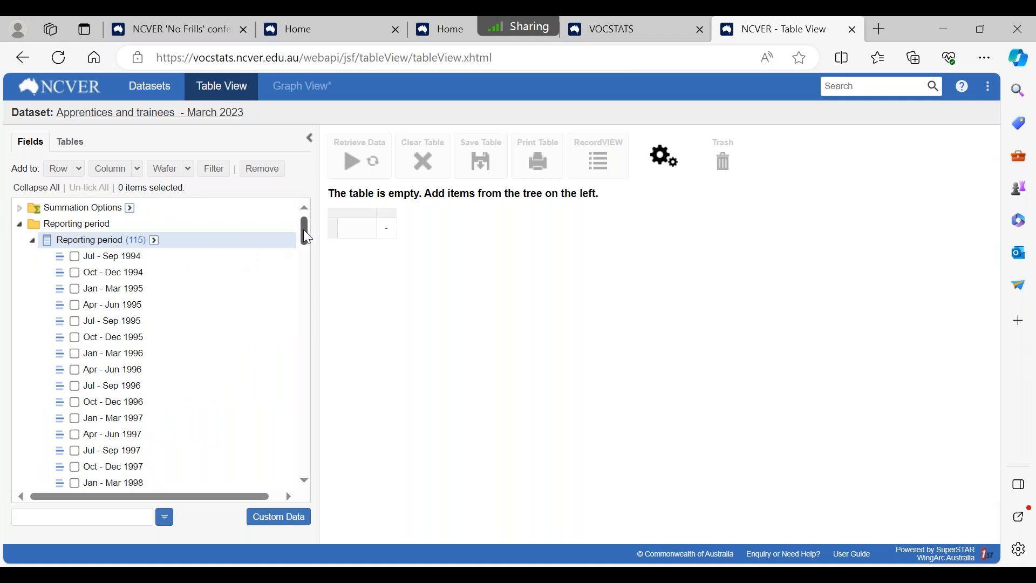
{"action": "left_click_drag", "start_coordinate": [307, 228], "coordinate": [297, 392]}
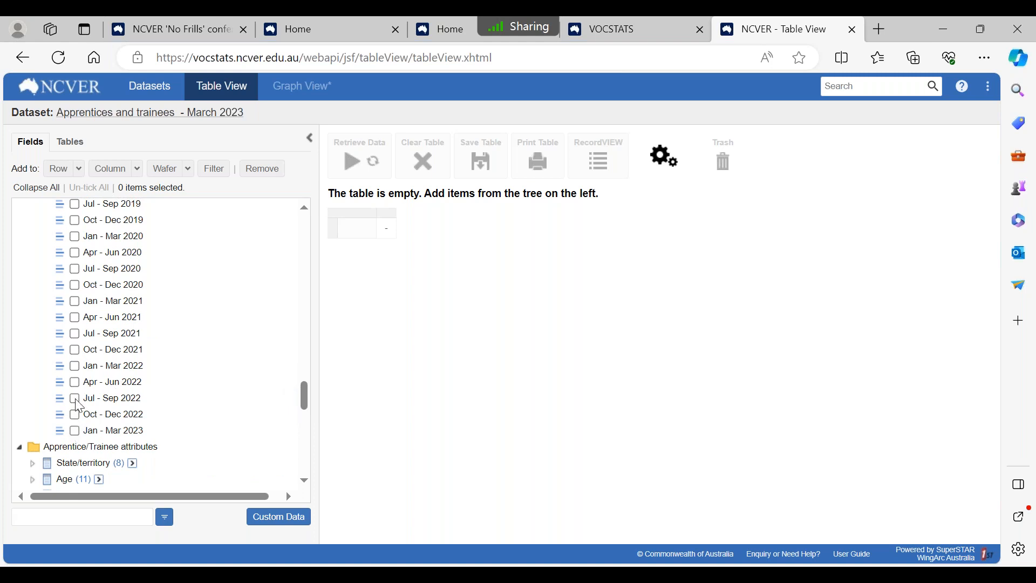
{"action": "left_click", "coordinate": [75, 301]}
{"action": "left_click", "coordinate": [75, 316]}
{"action": "left_click", "coordinate": [75, 333]}
{"action": "left_click", "coordinate": [75, 349]}
{"action": "left_click", "coordinate": [75, 365]}
{"action": "left_click", "coordinate": [75, 381]}
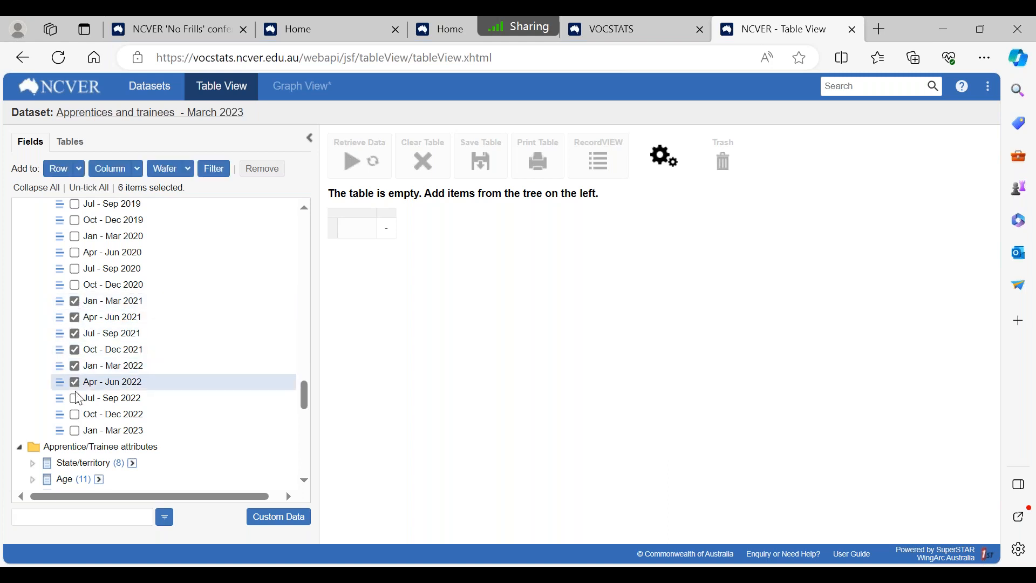
{"action": "left_click", "coordinate": [75, 397]}
{"action": "left_click", "coordinate": [75, 414]}
{"action": "left_click", "coordinate": [75, 430]}
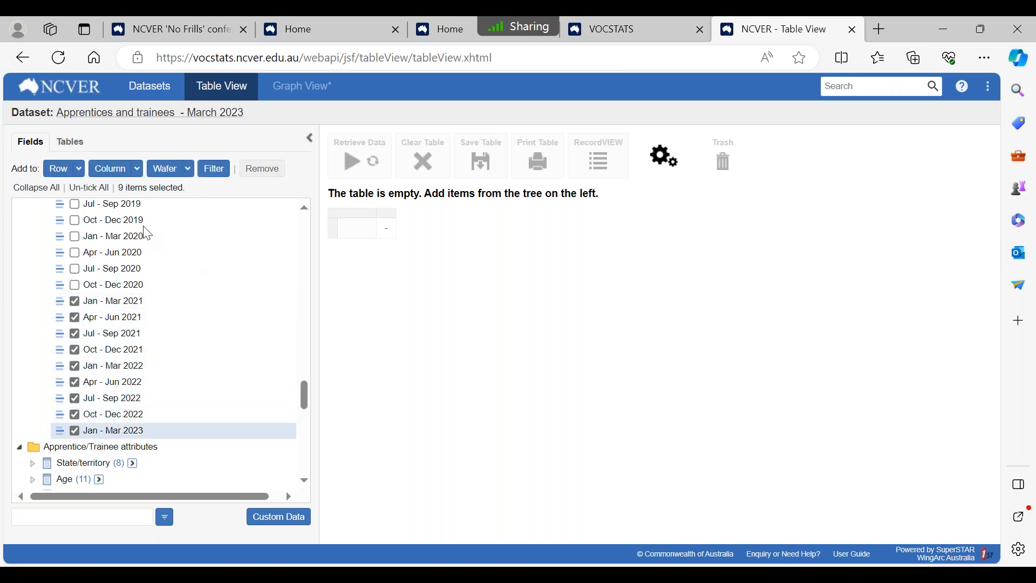
{"action": "left_click", "coordinate": [118, 172]}
{"action": "left_click", "coordinate": [412, 330]}
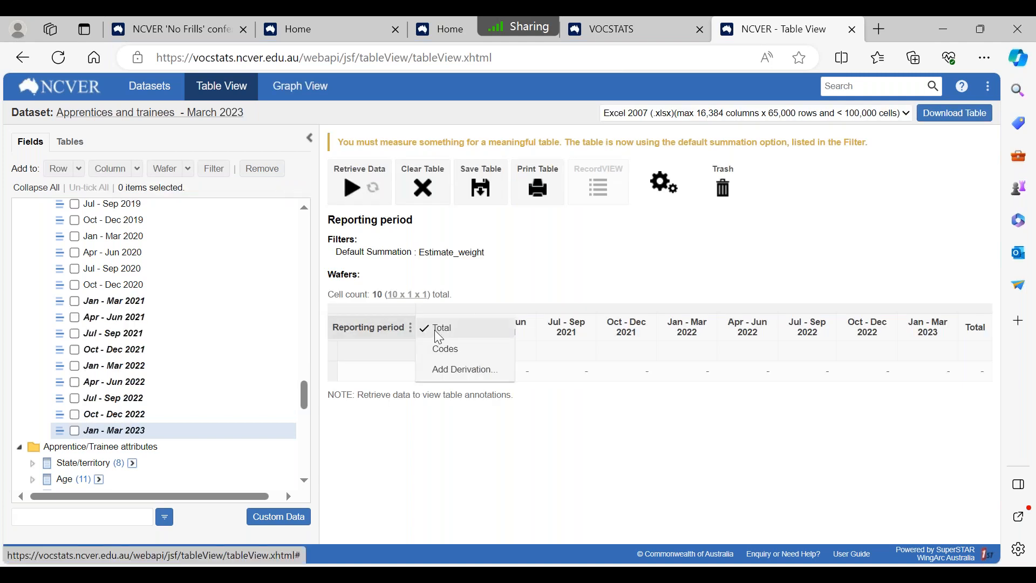
{"action": "left_click", "coordinate": [436, 328]}
Add the whole Training contract status field as rows of the table
{"action": "left_click_drag", "start_coordinate": [307, 385], "coordinate": [295, 433]}
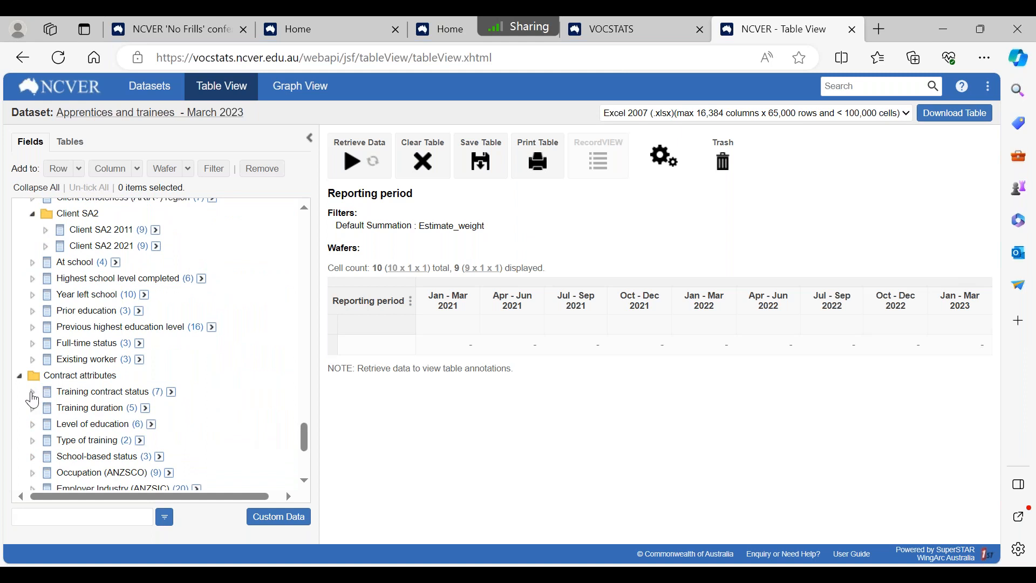
{"action": "left_click", "coordinate": [33, 392]}
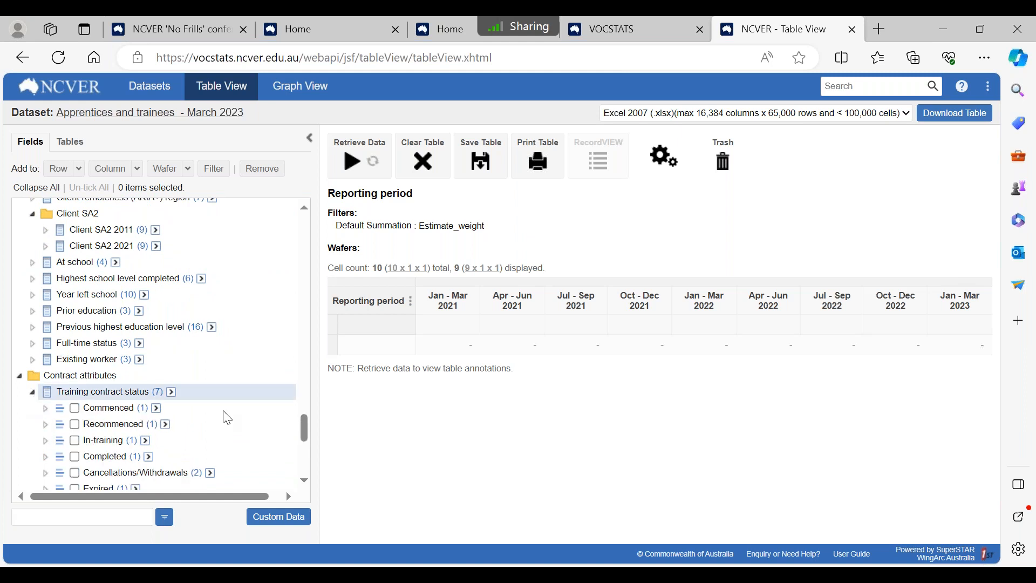
{"action": "scroll", "coordinate": [305, 424], "scroll_direction": "down", "scroll_amount": 1}
{"action": "scroll", "coordinate": [305, 424], "scroll_direction": "down", "scroll_amount": 1}
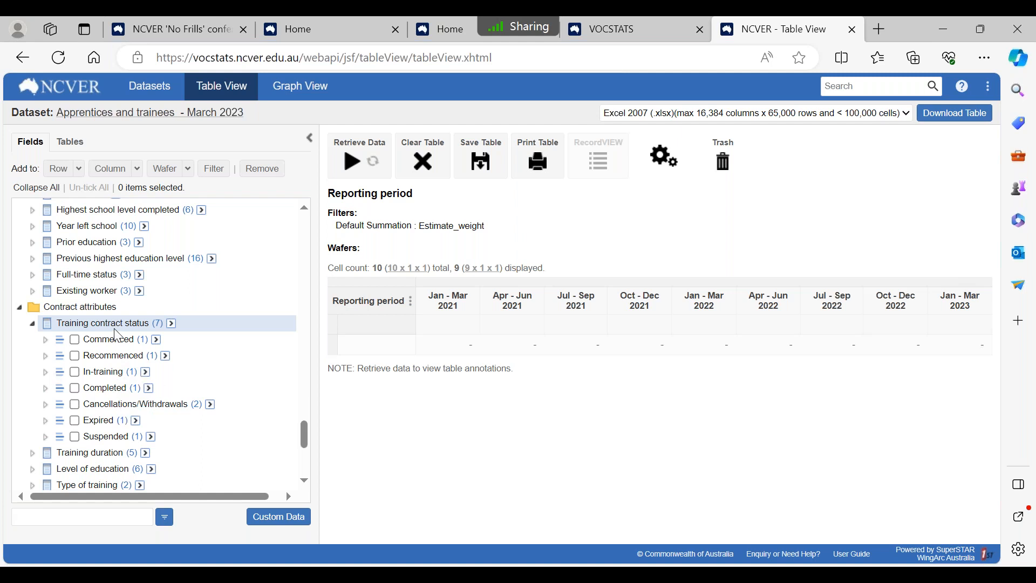
{"action": "left_click_drag", "start_coordinate": [111, 325], "coordinate": [199, 329]}
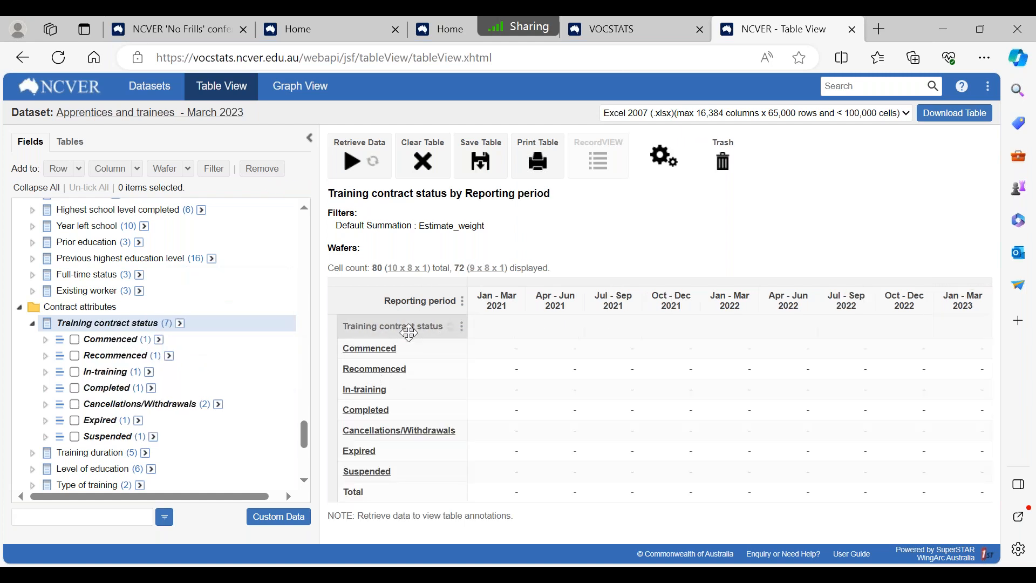
Swap the axes so Training contract status forms the columns, and retrieve the data with the status total turned off
{"action": "mouse_move", "coordinate": [409, 333]}
{"action": "left_mouse_down"}
{"action": "mouse_move", "coordinate": [394, 313]}
{"action": "mouse_move", "coordinate": [406, 334]}
{"action": "mouse_move", "coordinate": [410, 302]}
{"action": "mouse_move", "coordinate": [427, 302]}
{"action": "mouse_move", "coordinate": [368, 348]}
{"action": "left_mouse_up"}
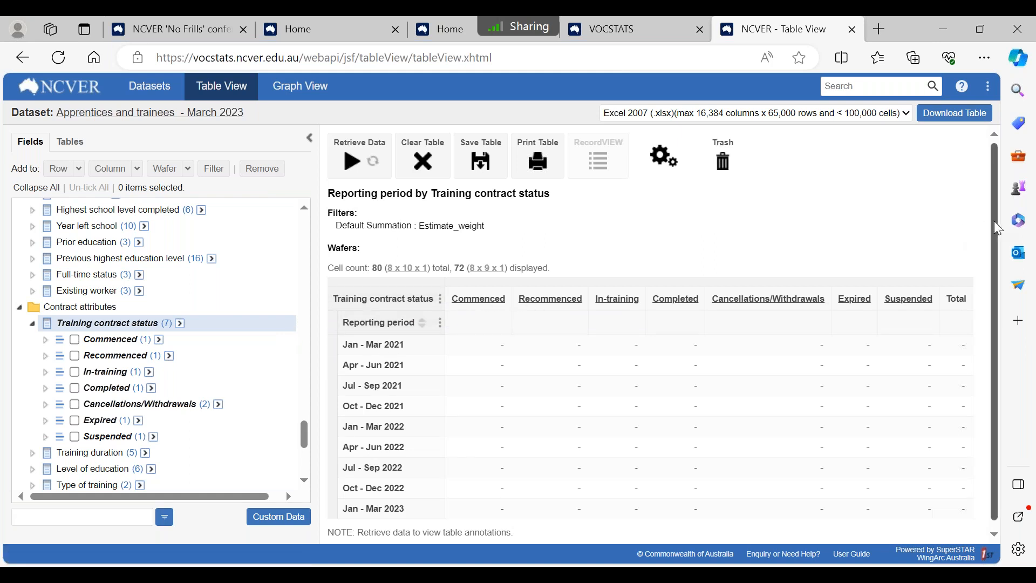
{"action": "left_click_drag", "start_coordinate": [994, 222], "coordinate": [994, 236]}
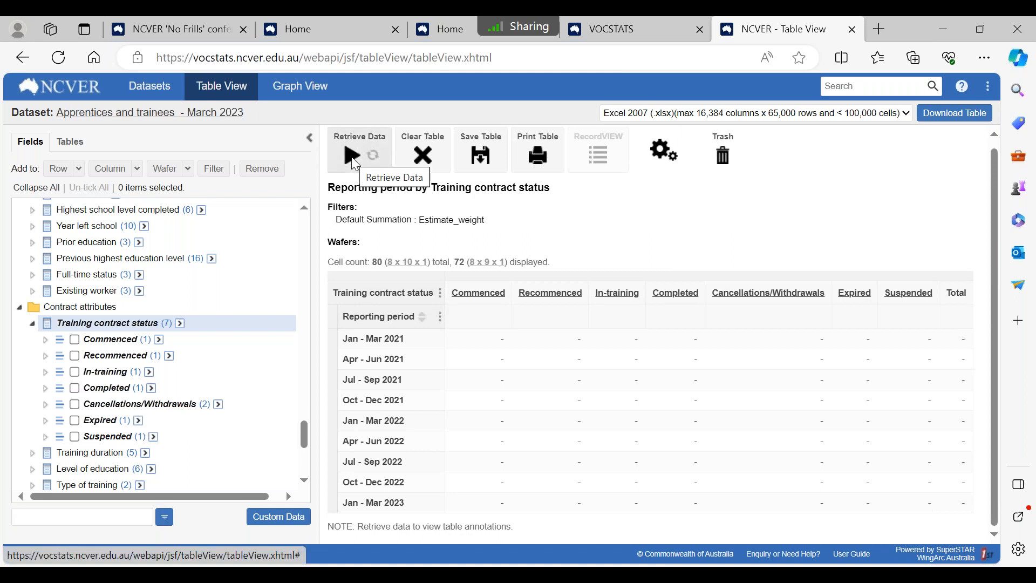
{"action": "left_click", "coordinate": [442, 296]}
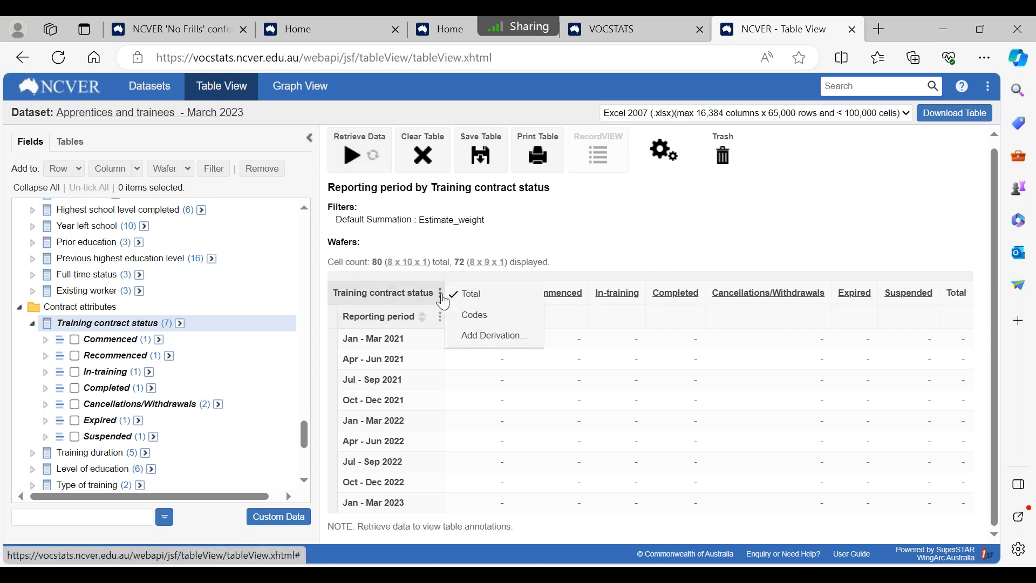
{"action": "left_click", "coordinate": [351, 162]}
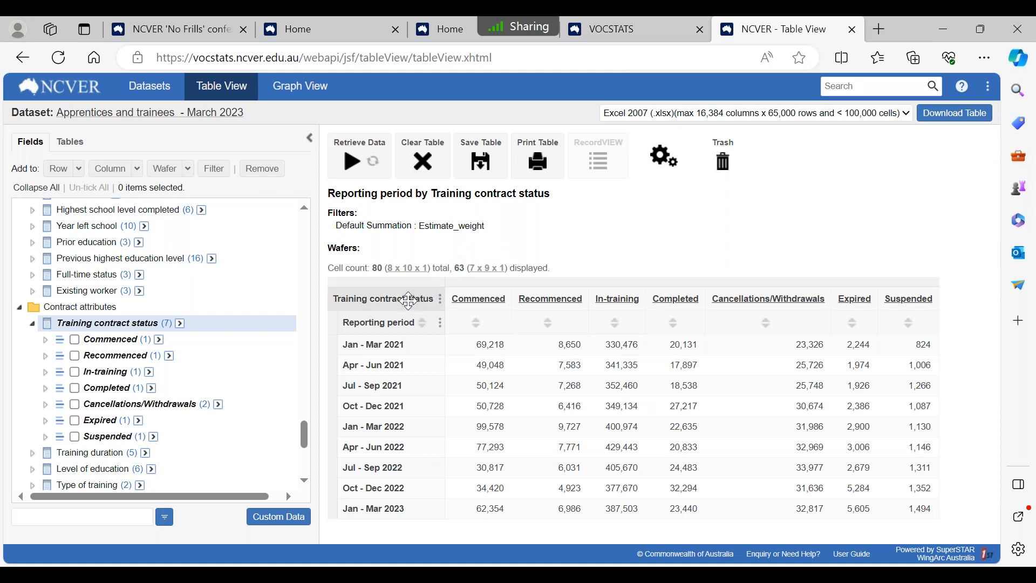
Clear the table and filter the new one to the Jan - Mar 2023 reporting period
{"action": "left_click", "coordinate": [425, 167]}
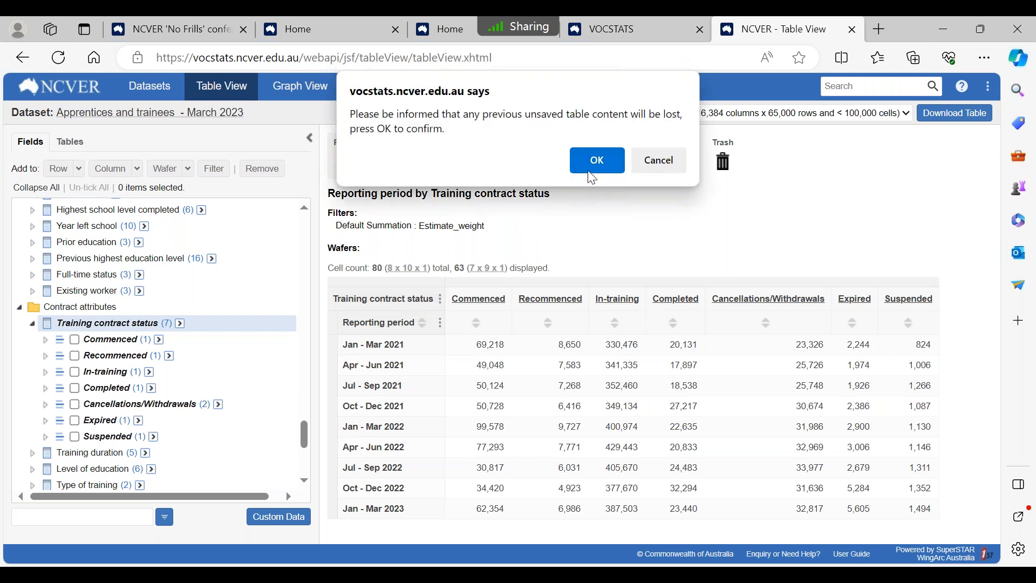
{"action": "left_click", "coordinate": [597, 161]}
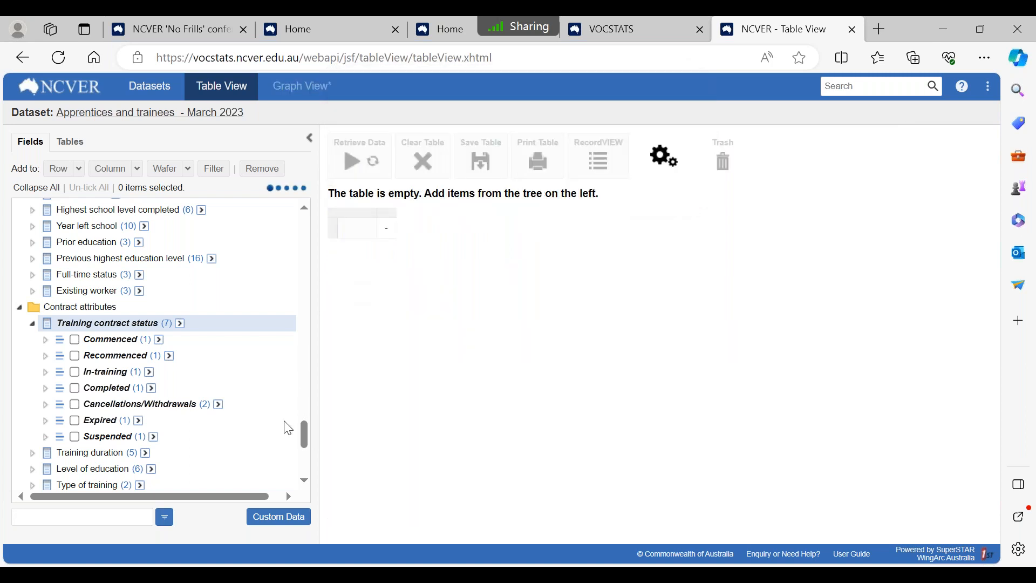
{"action": "left_click_drag", "start_coordinate": [304, 436], "coordinate": [327, 262]}
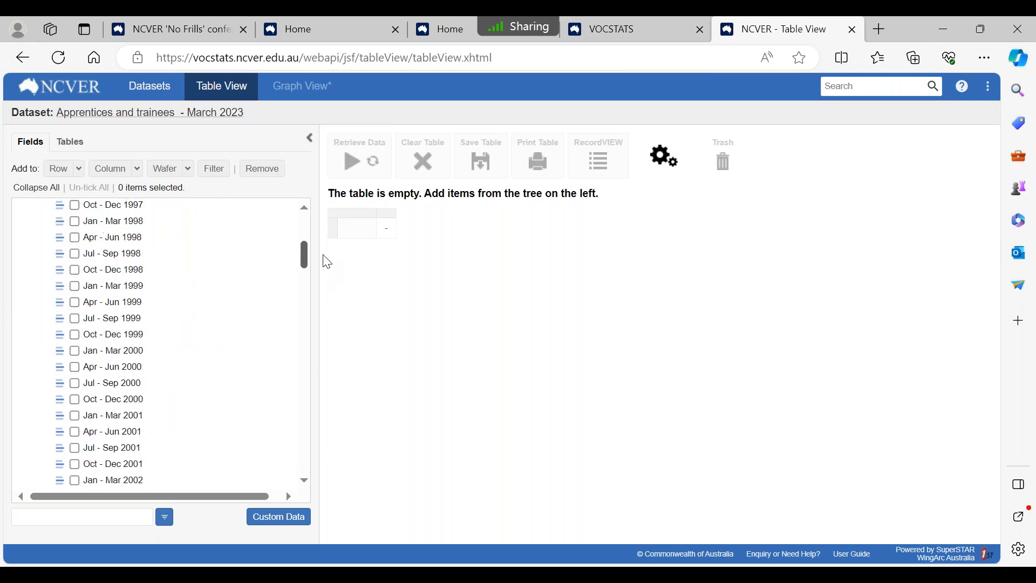
{"action": "right_click", "coordinate": [327, 263]}
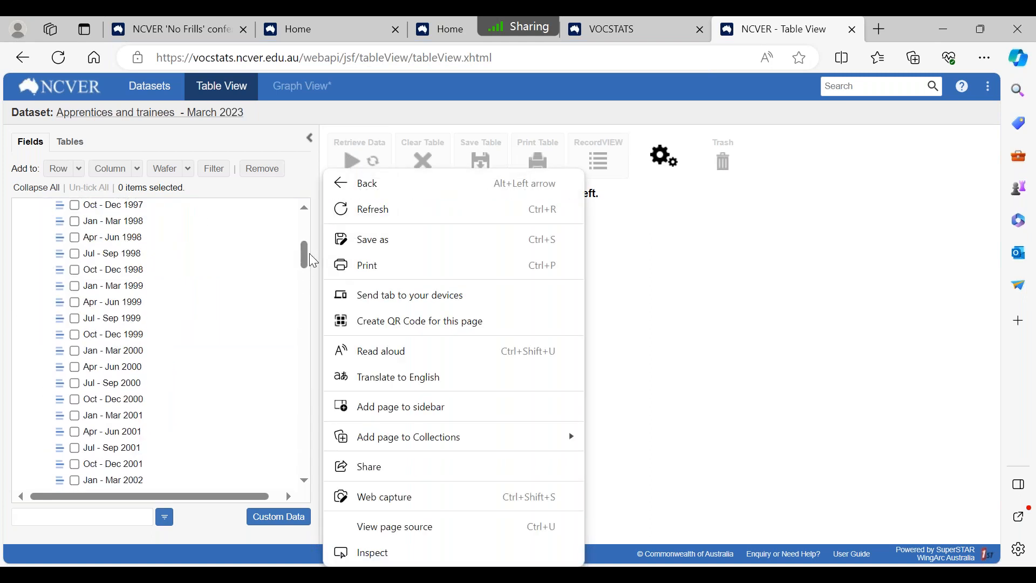
{"action": "left_click", "coordinate": [310, 254]}
{"action": "scroll", "coordinate": [306, 270], "scroll_direction": "down", "scroll_amount": 5}
{"action": "left_click_drag", "start_coordinate": [304, 273], "coordinate": [301, 395]}
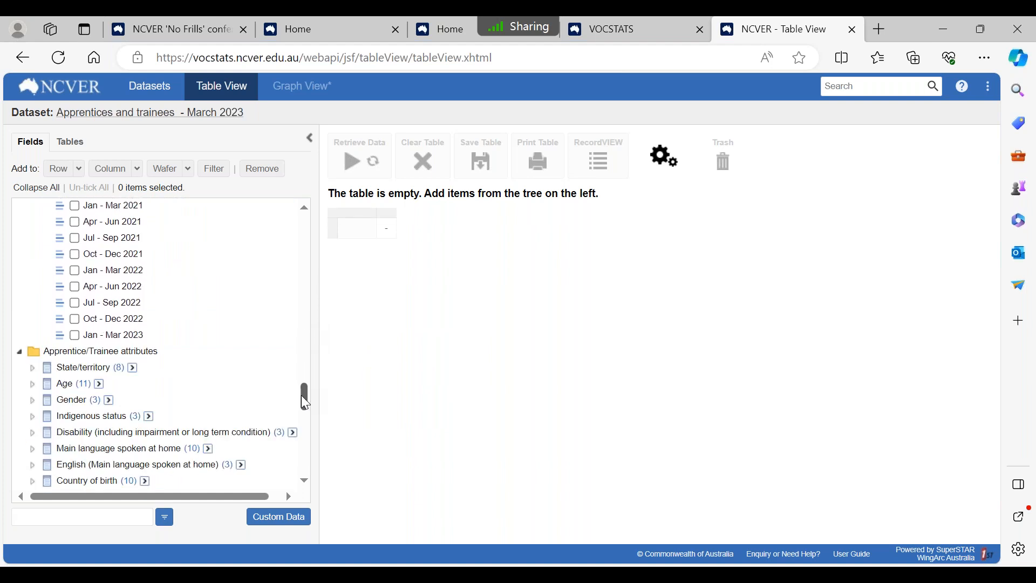
{"action": "left_click", "coordinate": [75, 335]}
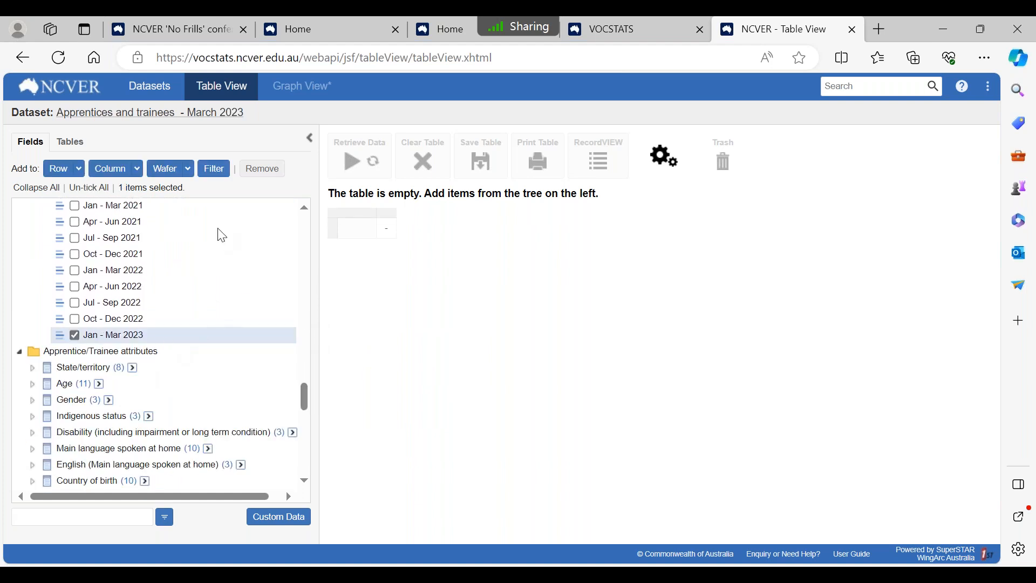
{"action": "left_click", "coordinate": [214, 168]}
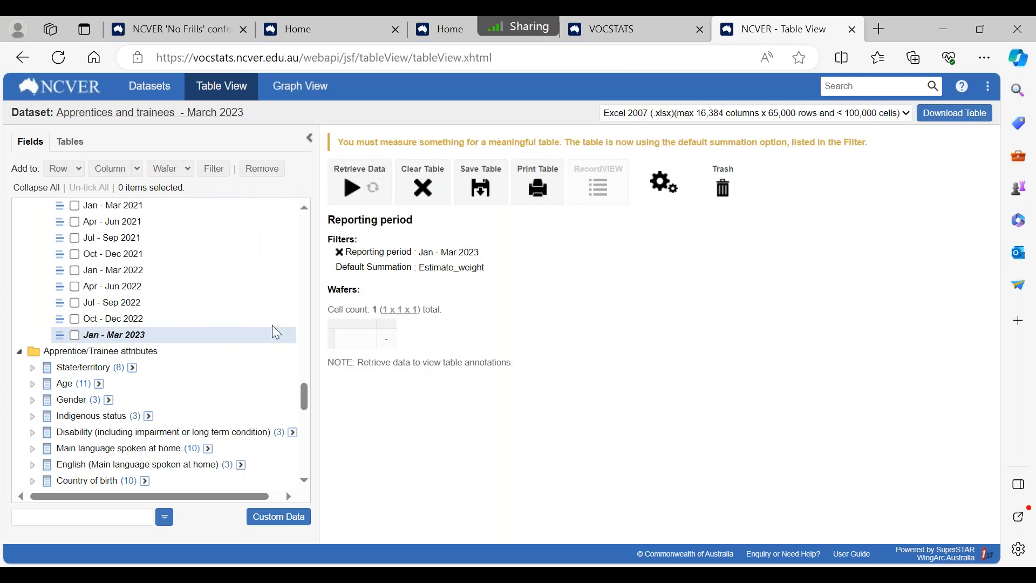
Filter the table to the In-training contract status
{"action": "left_click_drag", "start_coordinate": [306, 390], "coordinate": [296, 434]}
{"action": "left_click", "coordinate": [76, 384]}
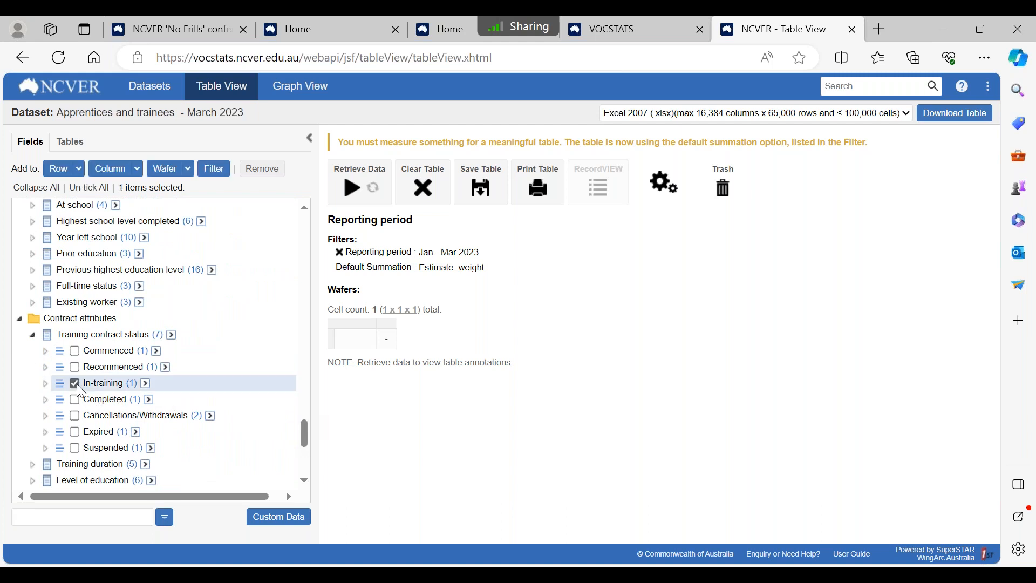
{"action": "left_click", "coordinate": [213, 169]}
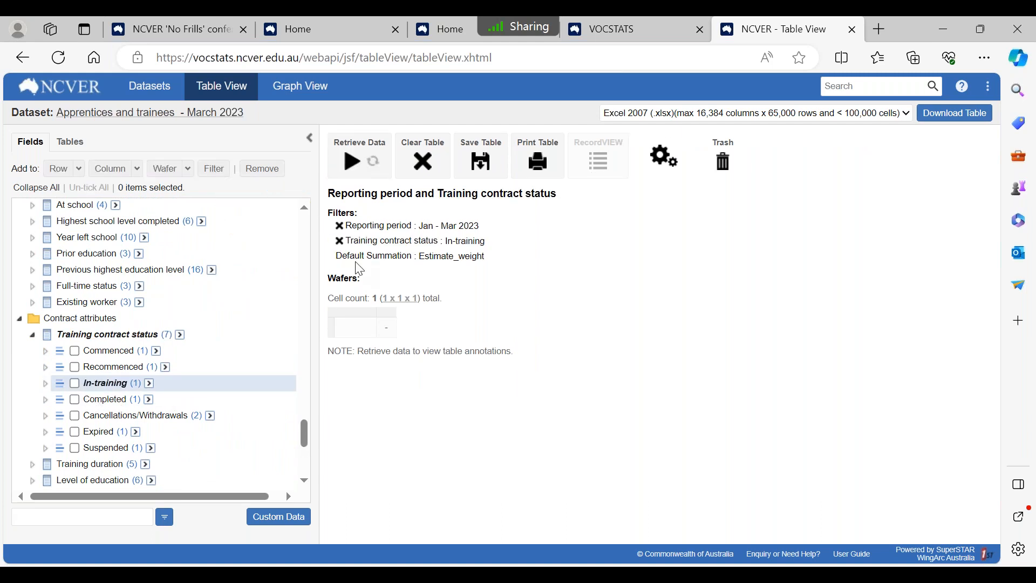
Add the Occupation (ANZSCO) field as rows of the filtered table
{"action": "right_click", "coordinate": [327, 416]}
{"action": "left_click", "coordinate": [326, 415]}
{"action": "left_click_drag", "start_coordinate": [302, 429], "coordinate": [307, 460]}
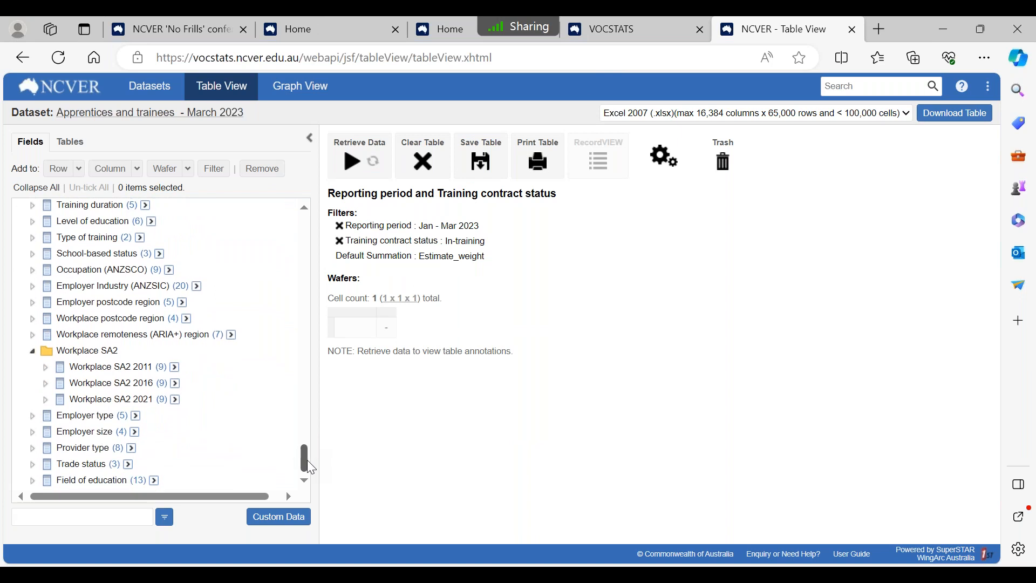
{"action": "left_click", "coordinate": [91, 275]}
{"action": "left_click_drag", "start_coordinate": [91, 275], "coordinate": [207, 273]}
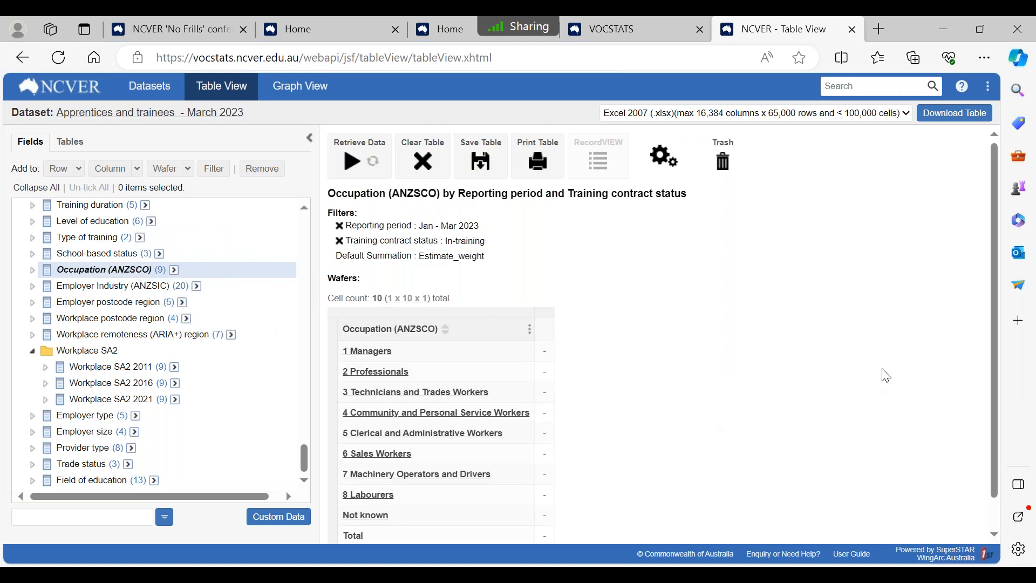
Try nesting School-based status within the Occupation (ANZSCO) rows, and remove it from the table
{"action": "scroll", "coordinate": [996, 291], "scroll_direction": "down", "scroll_amount": 1}
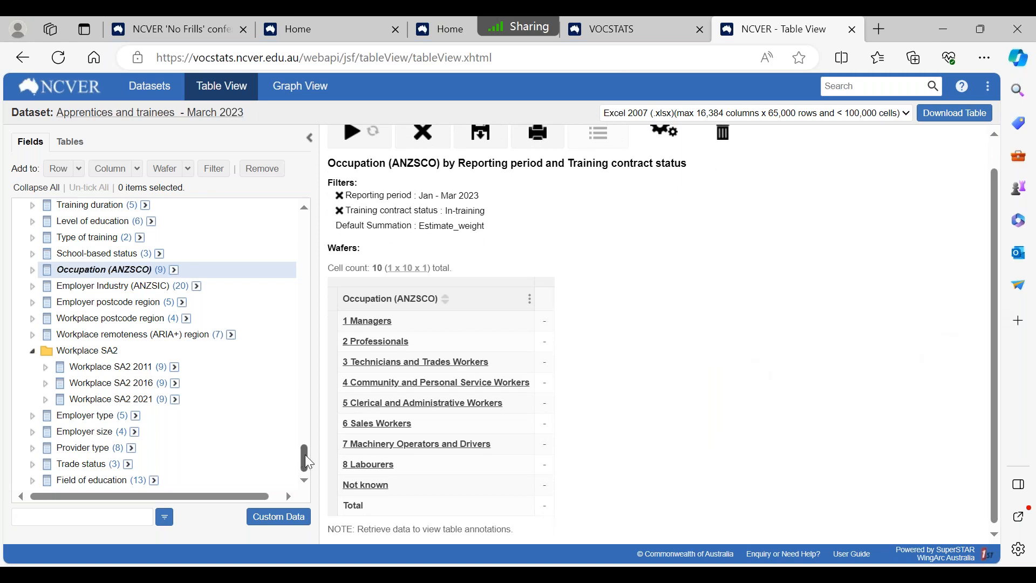
{"action": "left_click_drag", "start_coordinate": [306, 455], "coordinate": [307, 454]}
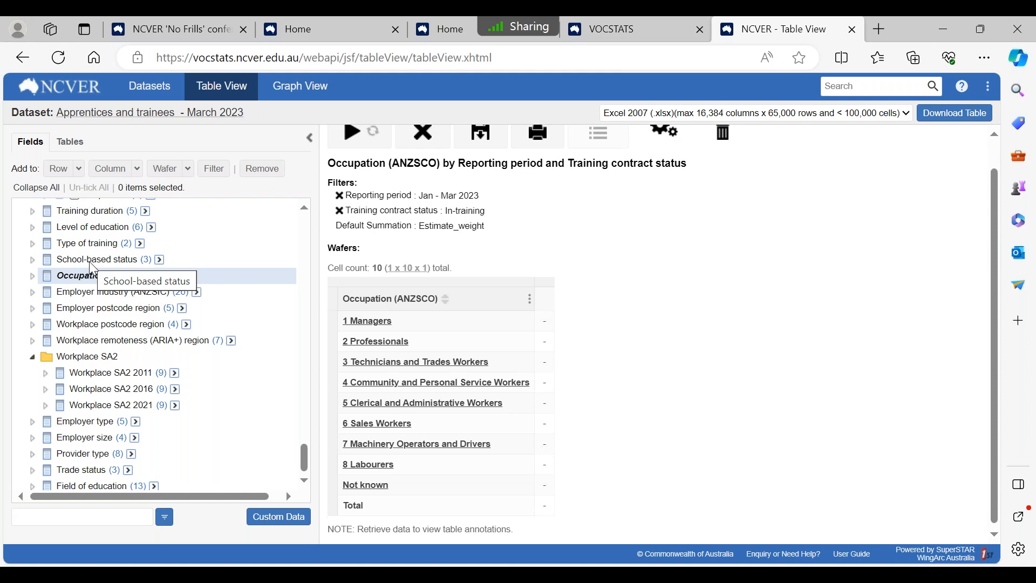
{"action": "left_click_drag", "start_coordinate": [90, 261], "coordinate": [184, 270]}
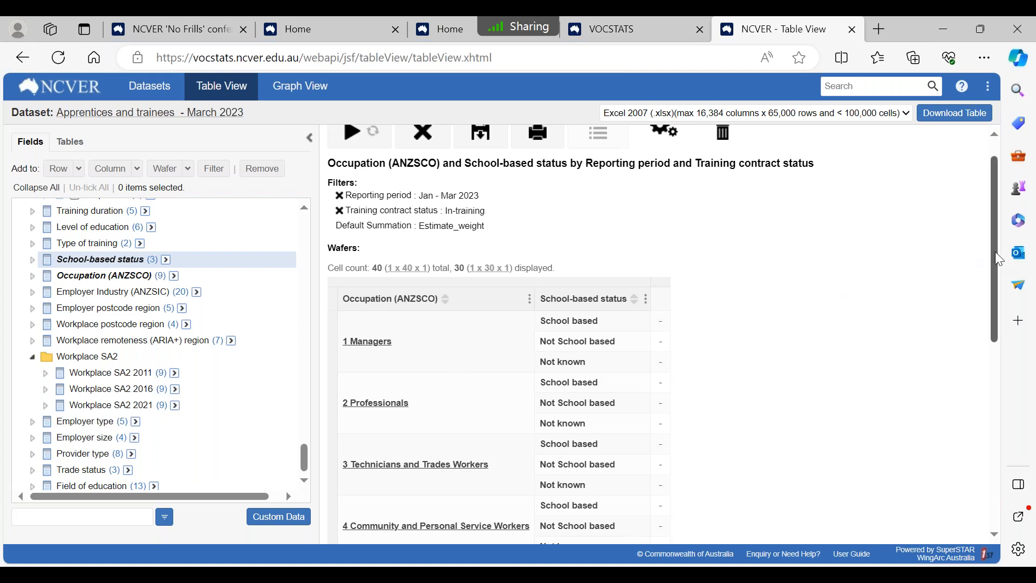
{"action": "scroll", "coordinate": [496, 320], "scroll_direction": "down", "scroll_amount": 1}
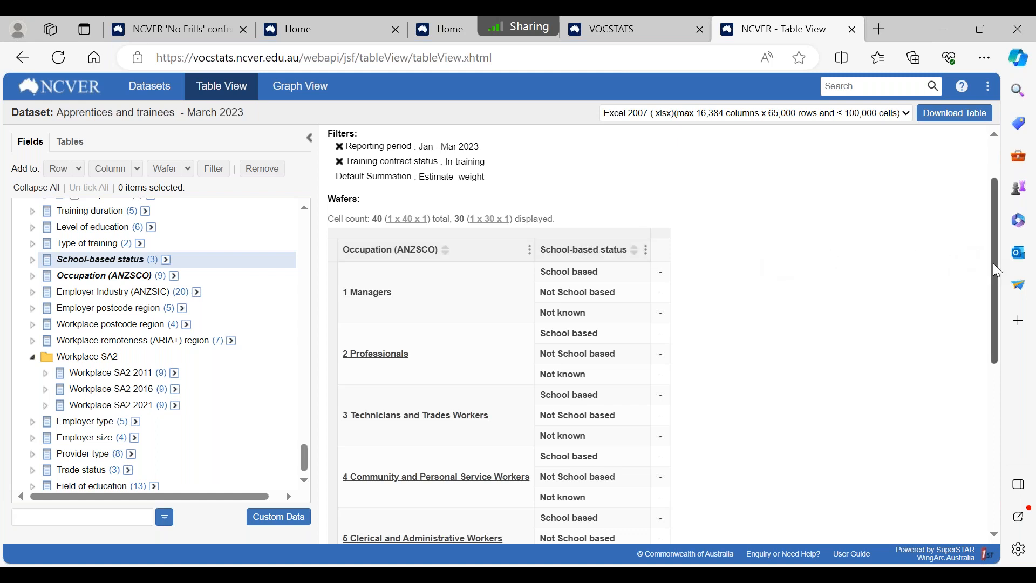
{"action": "scroll", "coordinate": [993, 263], "scroll_direction": "up", "scroll_amount": 1}
{"action": "scroll", "coordinate": [998, 238], "scroll_direction": "up", "scroll_amount": 2}
{"action": "left_click_drag", "start_coordinate": [583, 329], "coordinate": [717, 167]}
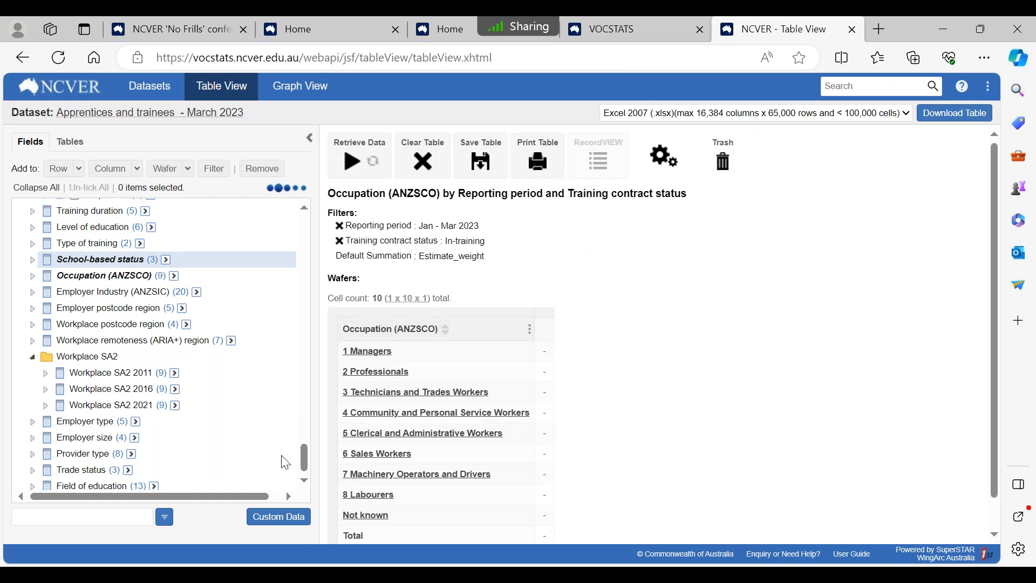
Append the Gender field below the last Occupation (ANZSCO) row as additional rows rather than nesting it
{"action": "left_click_drag", "start_coordinate": [306, 454], "coordinate": [306, 400]}
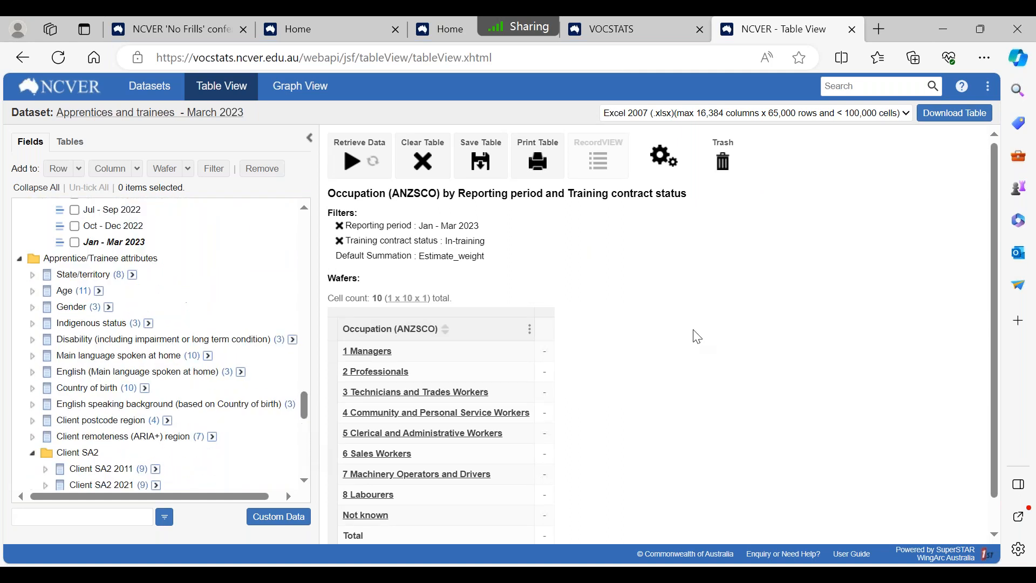
{"action": "left_click_drag", "start_coordinate": [994, 239], "coordinate": [994, 278]}
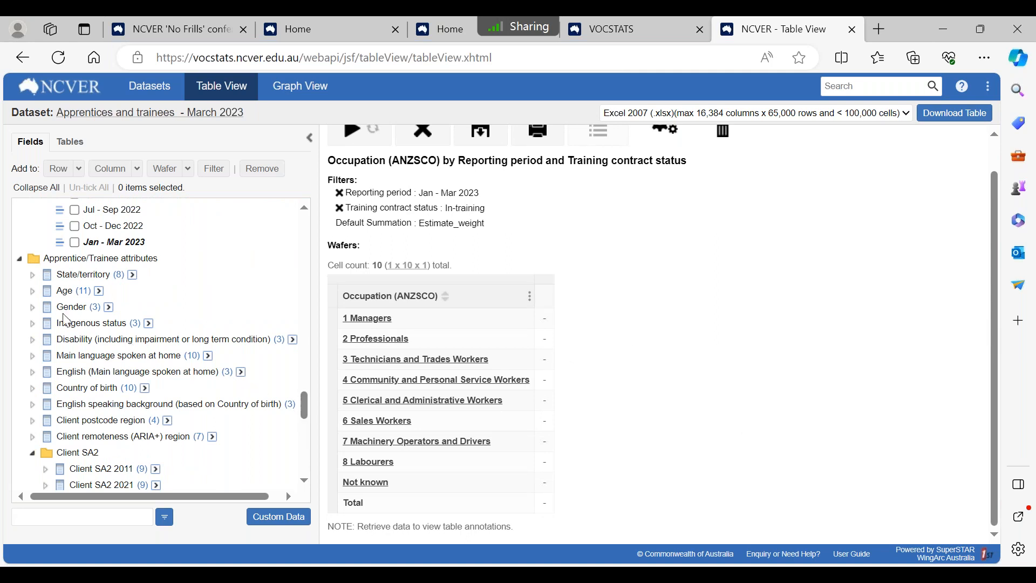
{"action": "left_click_drag", "start_coordinate": [70, 313], "coordinate": [354, 509]}
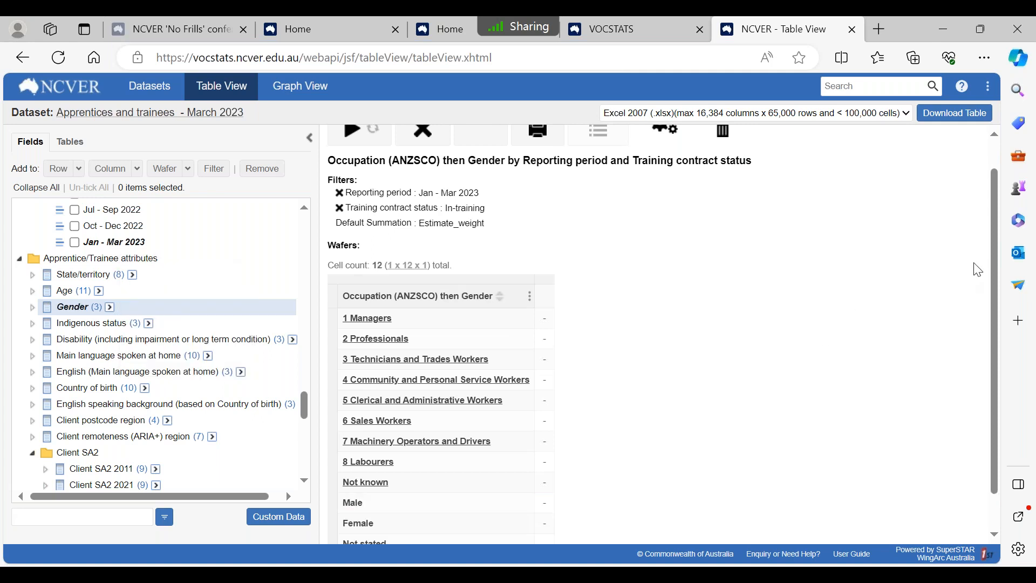
Append the Indigenous status and Disability (including impairment or long term condition) fields below the Gender rows
{"action": "left_click_drag", "start_coordinate": [996, 278], "coordinate": [996, 308]}
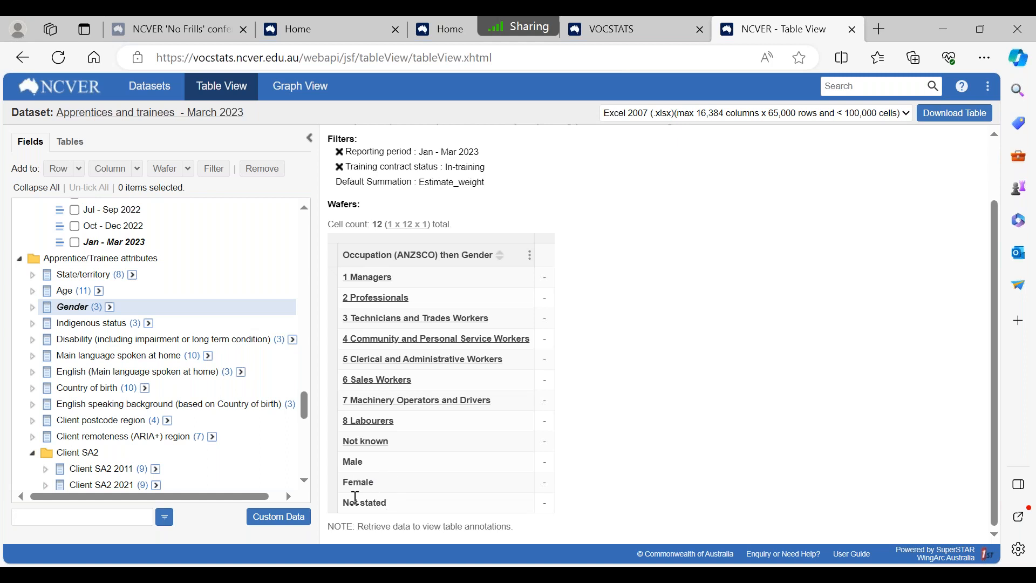
{"action": "left_click_drag", "start_coordinate": [86, 325], "coordinate": [356, 505]}
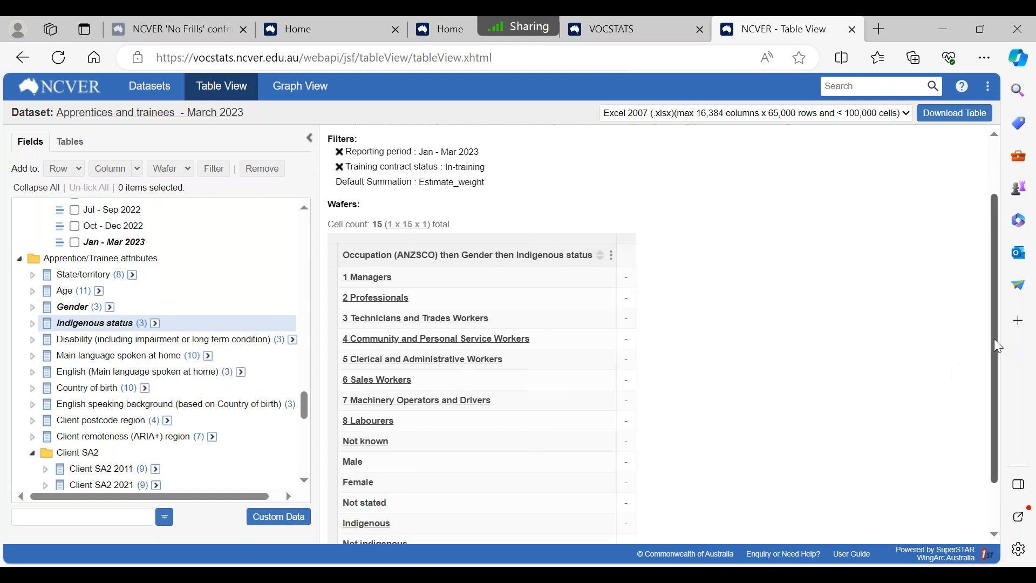
{"action": "scroll", "coordinate": [999, 360], "scroll_direction": "down", "scroll_amount": 1}
{"action": "left_click_drag", "start_coordinate": [139, 344], "coordinate": [372, 503]}
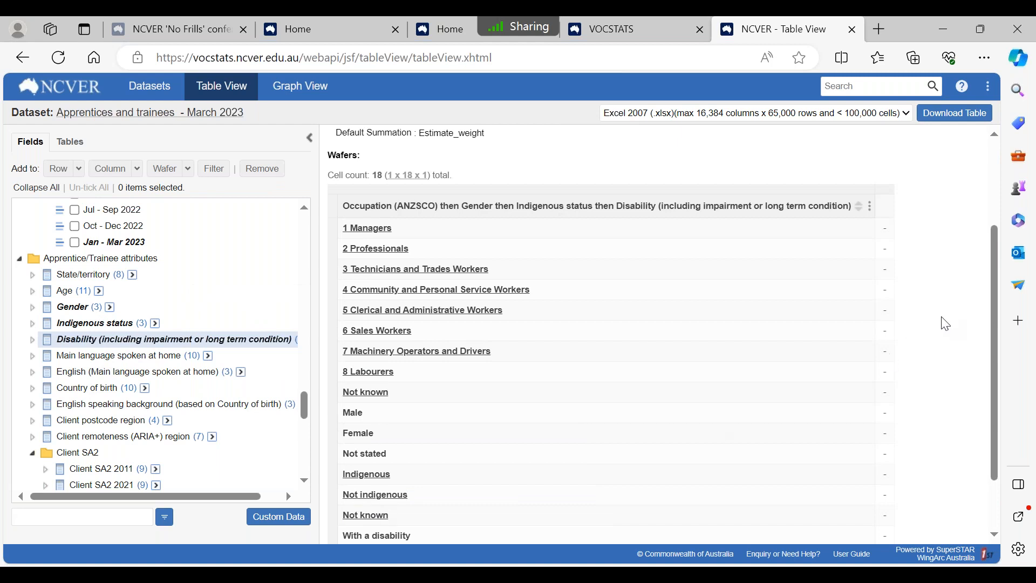
{"action": "scroll", "coordinate": [993, 310], "scroll_direction": "down", "scroll_amount": 1}
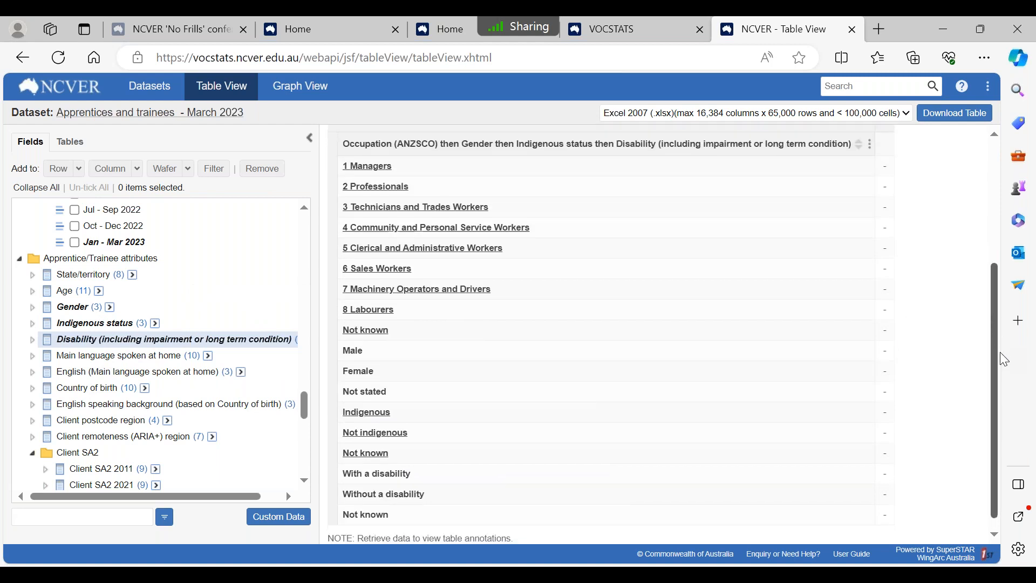
{"action": "scroll", "coordinate": [992, 320], "scroll_direction": "up", "scroll_amount": 1}
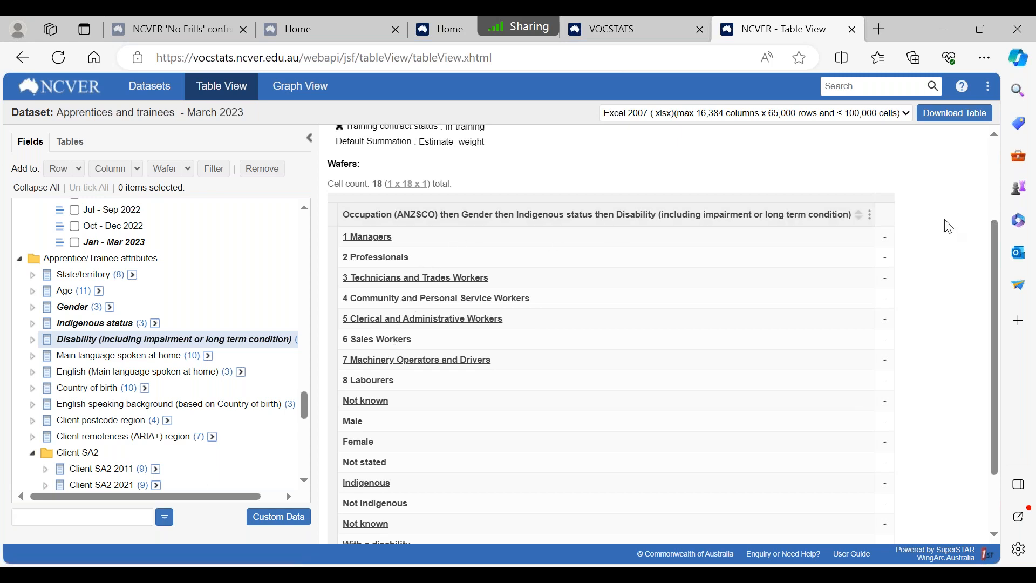
{"action": "left_click_drag", "start_coordinate": [993, 256], "coordinate": [998, 214]}
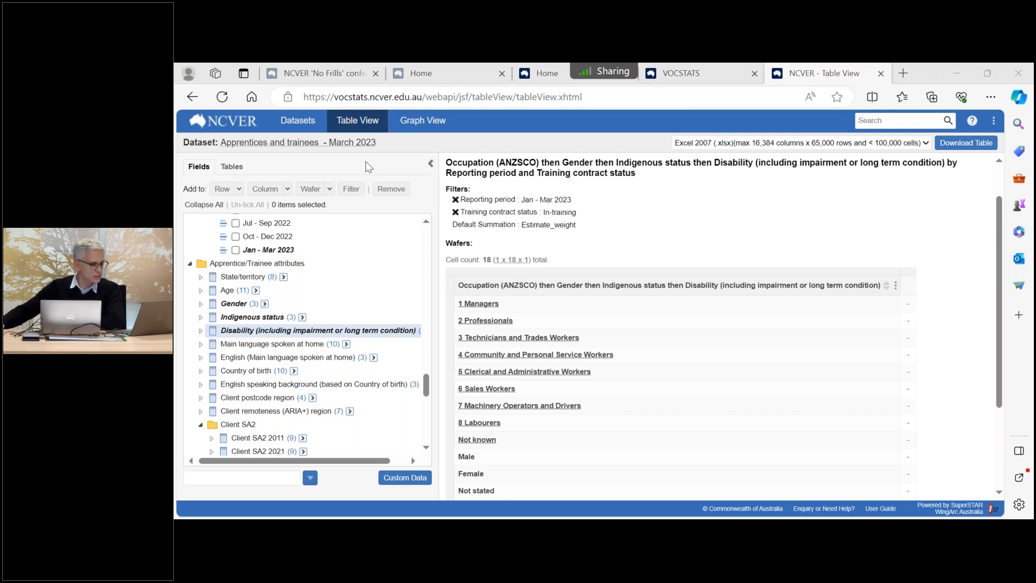
Open the saved table "My first table" from the TVA program enrolments 2015-2022 dataset
{"action": "left_click", "coordinate": [294, 130]}
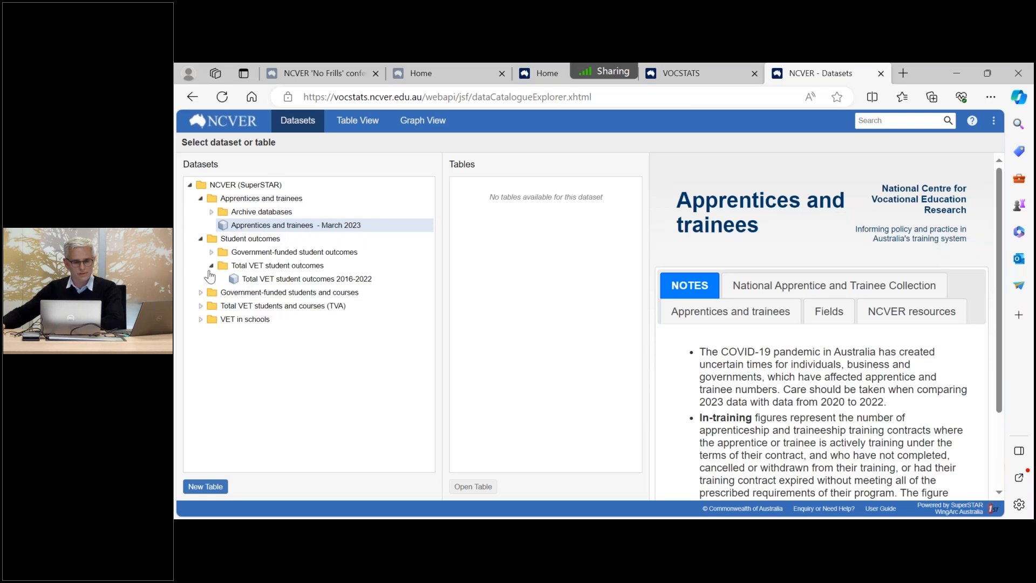
{"action": "left_click", "coordinate": [201, 306]}
{"action": "left_click", "coordinate": [258, 332]}
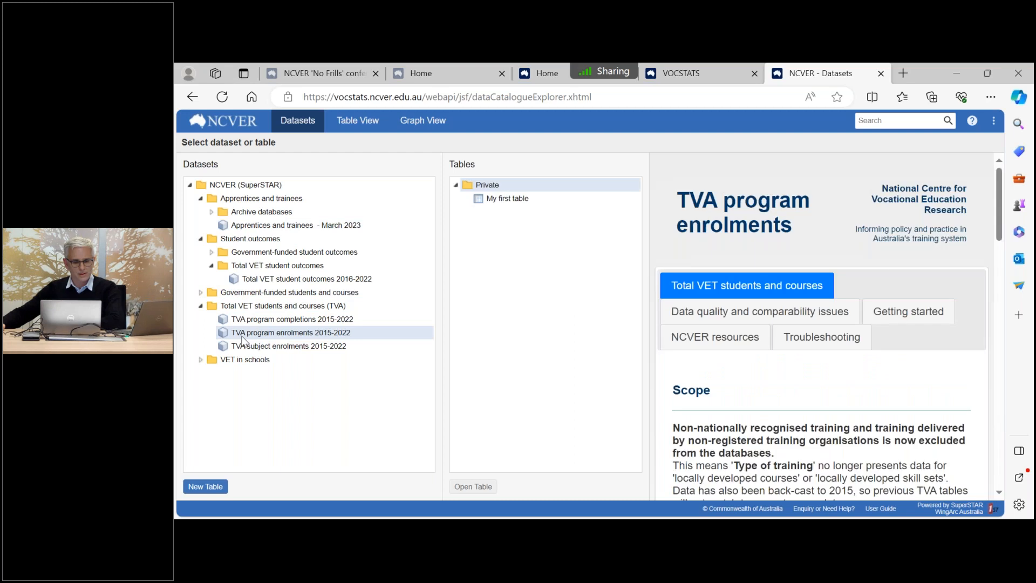
{"action": "double_click", "coordinate": [501, 199]}
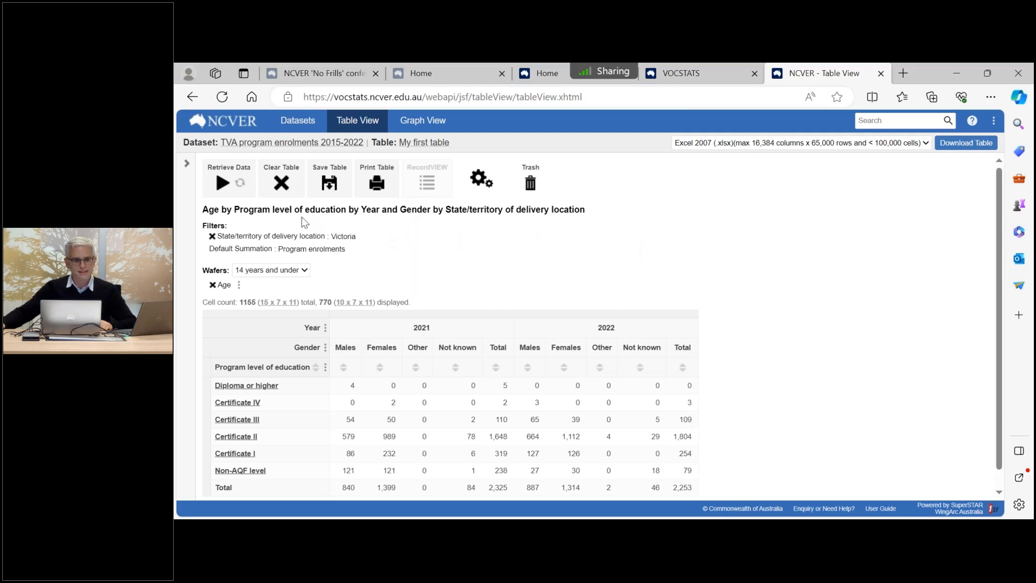
Show the field list and clear all contents of the opened table
{"action": "left_click", "coordinate": [187, 164]}
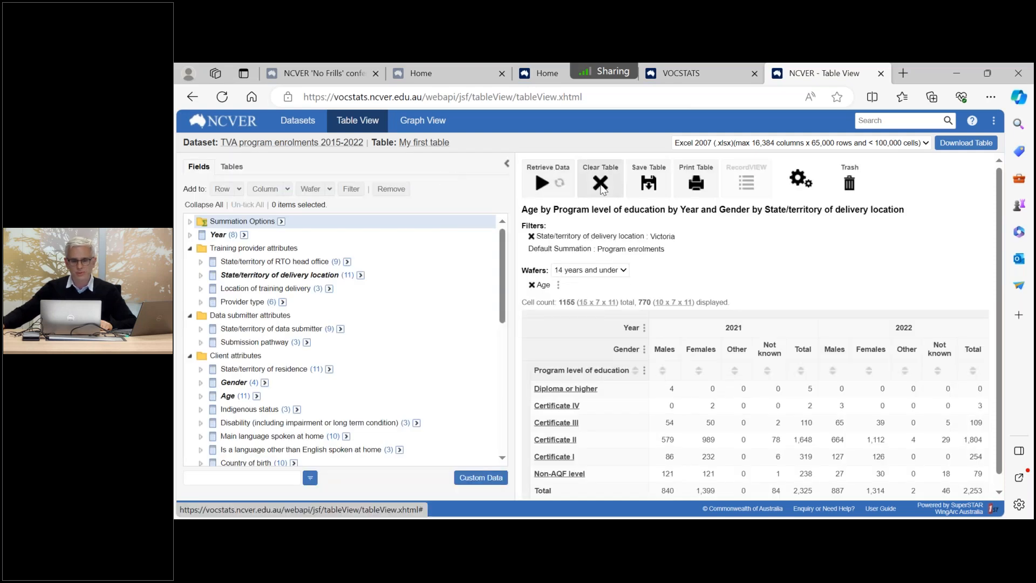
{"action": "left_click", "coordinate": [606, 190]}
{"action": "left_click", "coordinate": [669, 178]}
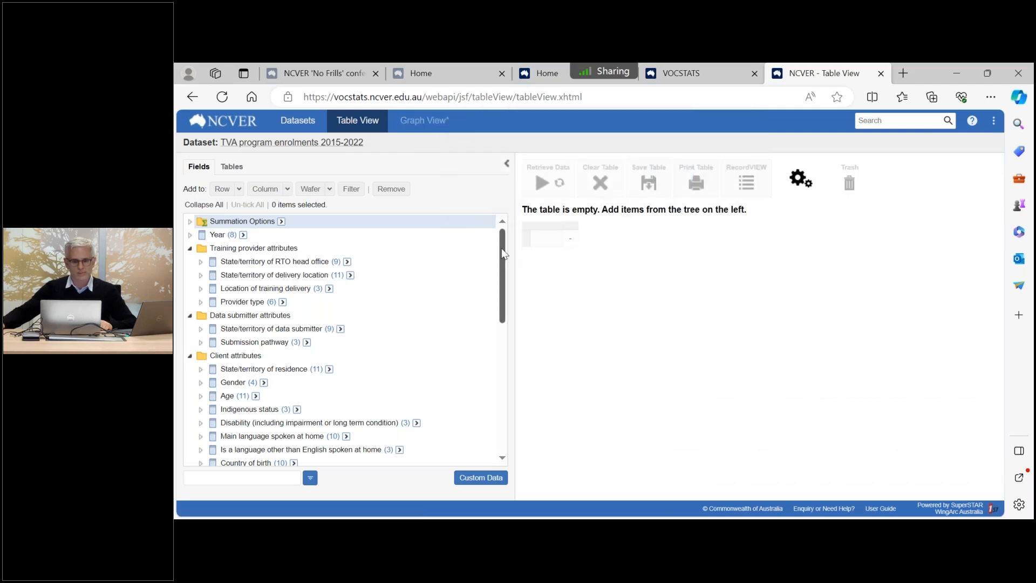
Add Type of training as rows and State/territory of delivery location as columns of the empty table
{"action": "left_click_drag", "start_coordinate": [500, 247], "coordinate": [501, 391]}
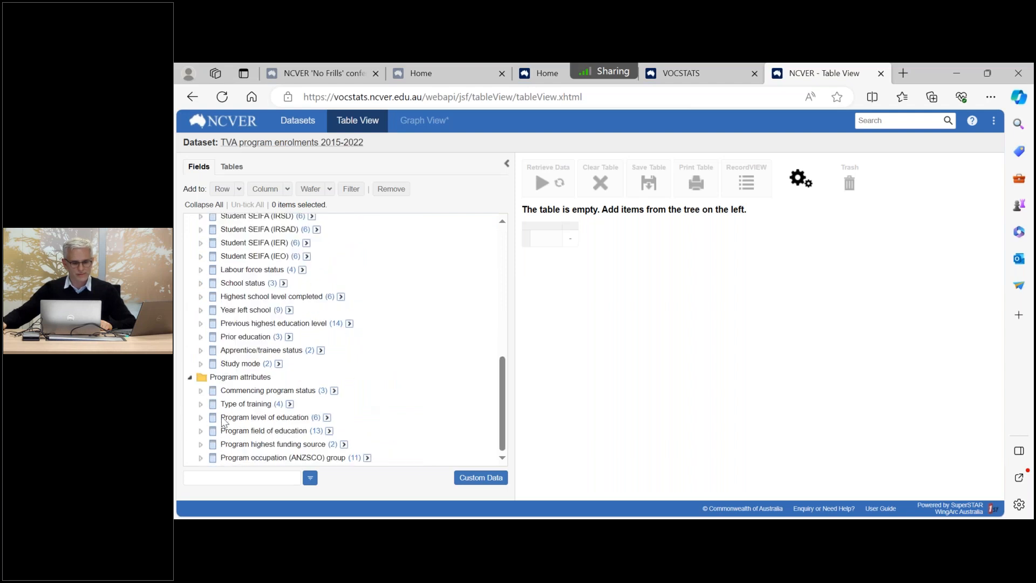
{"action": "left_click_drag", "start_coordinate": [270, 404], "coordinate": [324, 385]}
{"action": "left_click_drag", "start_coordinate": [502, 384], "coordinate": [501, 248]}
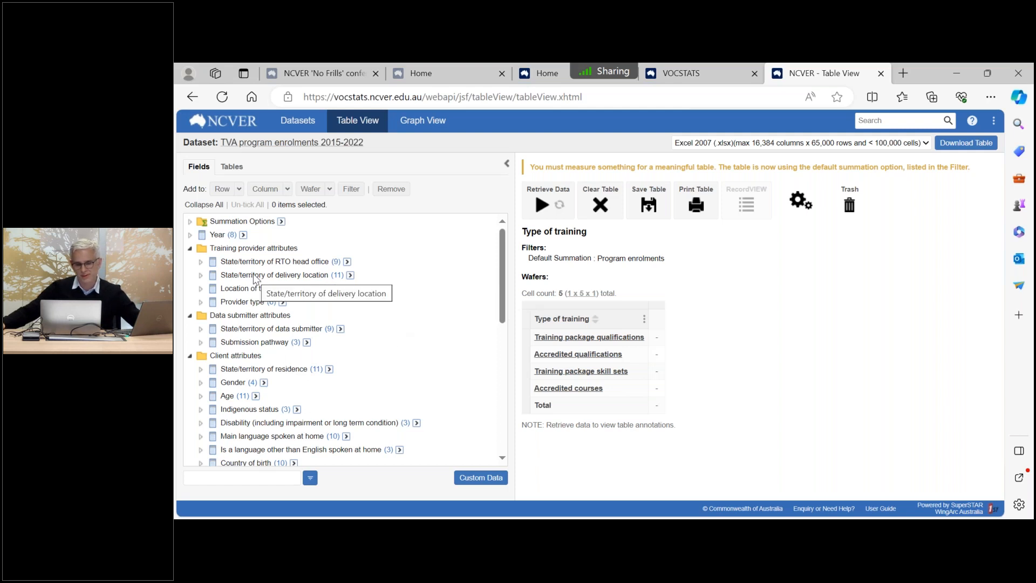
{"action": "left_click_drag", "start_coordinate": [247, 279], "coordinate": [345, 253]}
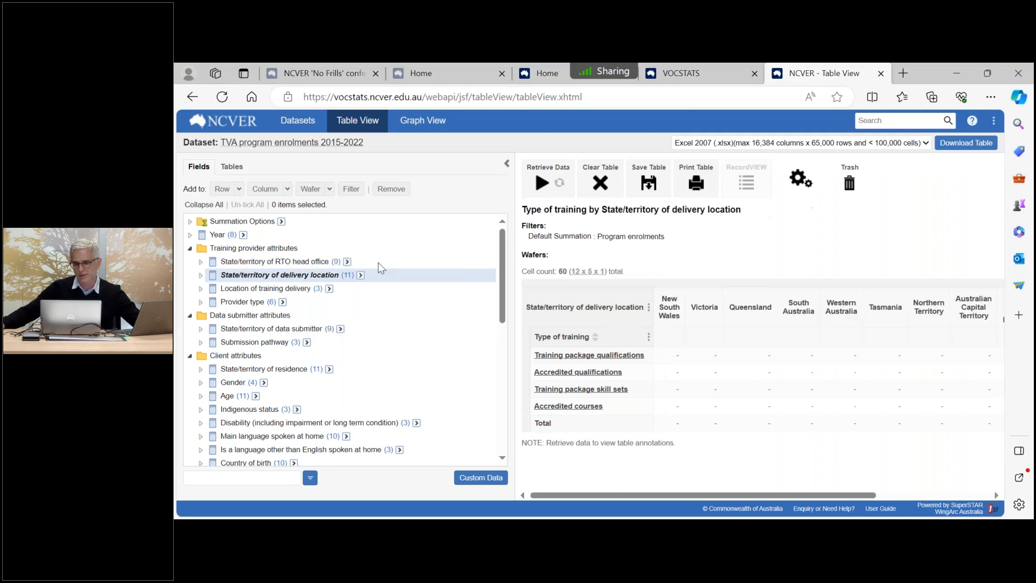
{"action": "mouse_move", "coordinate": [681, 495]}
{"action": "left_mouse_down"}
{"action": "mouse_move", "coordinate": [777, 496]}
{"action": "mouse_move", "coordinate": [679, 500]}
{"action": "left_mouse_up"}
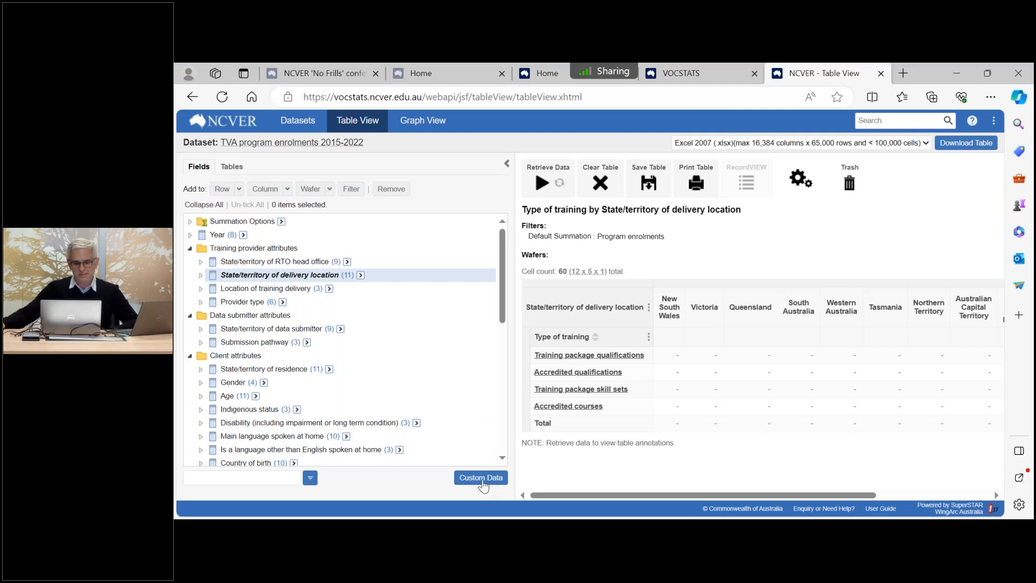
Examine the custom Age grouping in the custom data for TVA program enrolments, and return to the table
{"action": "left_click", "coordinate": [483, 485]}
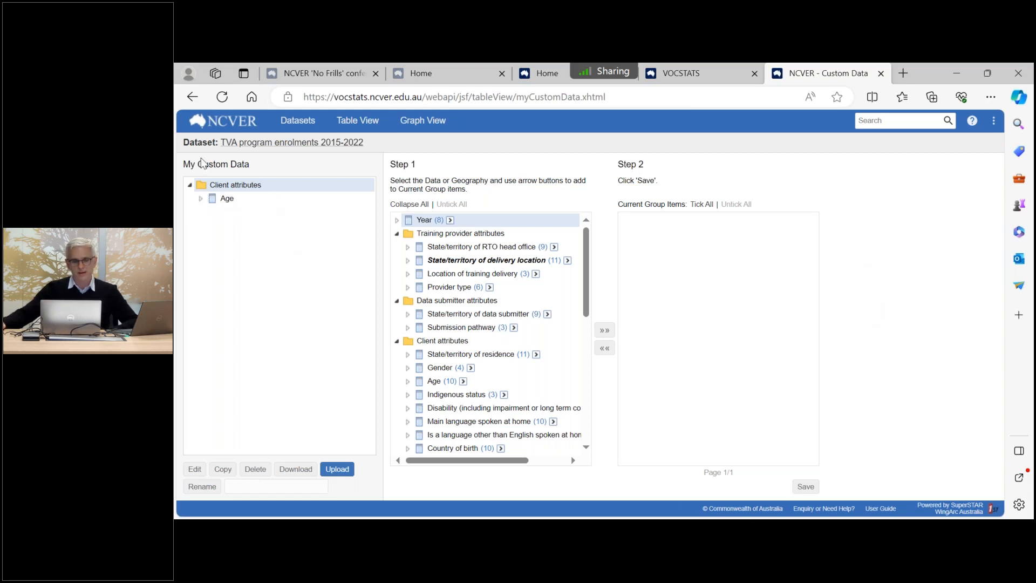
{"action": "left_click", "coordinate": [201, 200]}
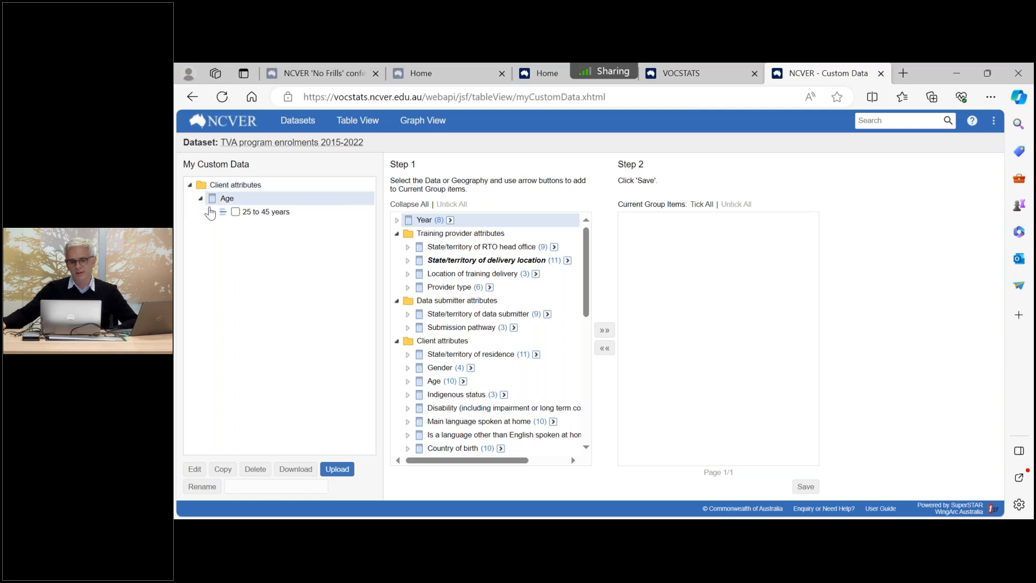
{"action": "left_click", "coordinate": [201, 199]}
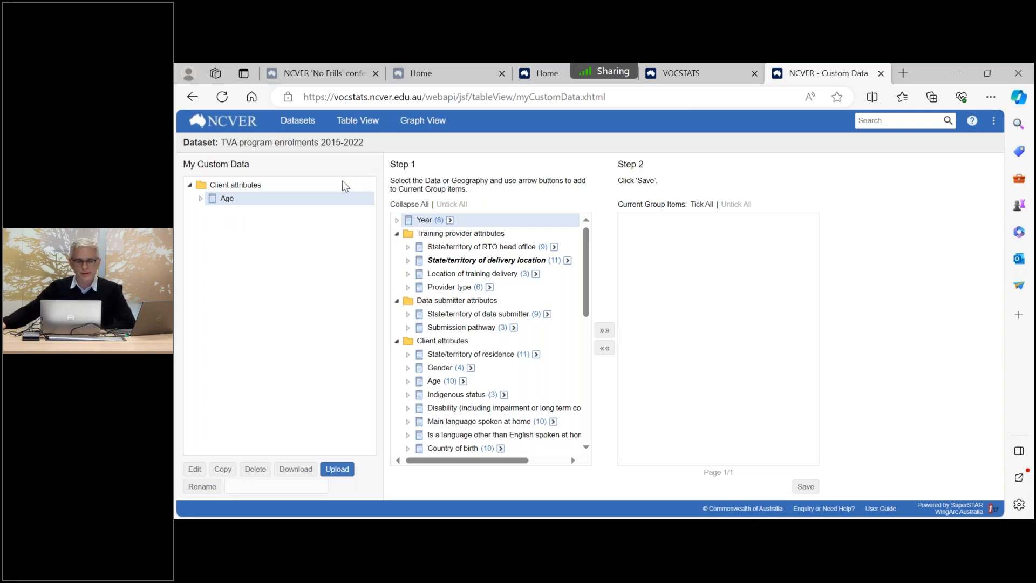
{"action": "left_click", "coordinate": [301, 124]}
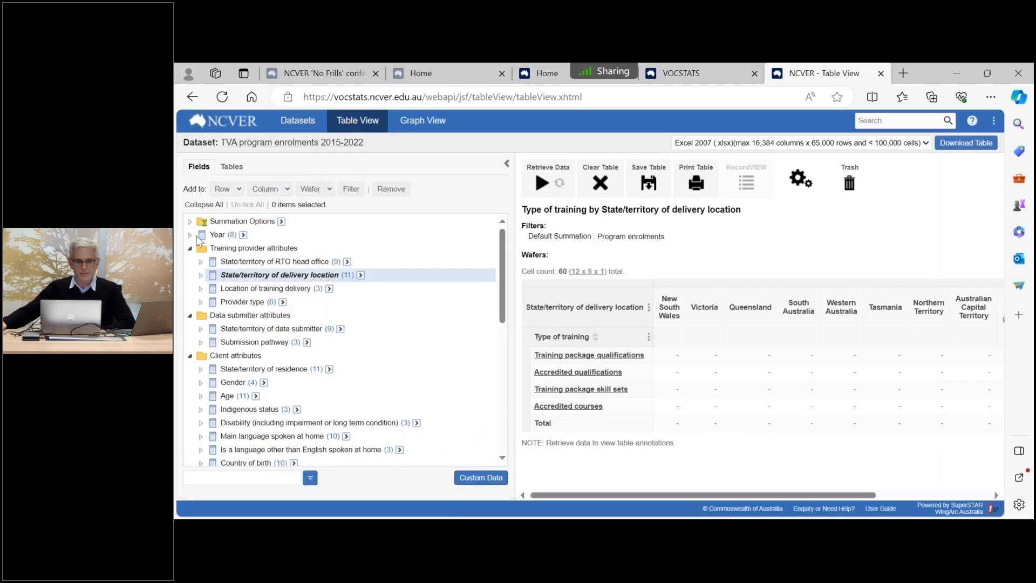
Examine which years the Year field covers and which government-funded time-series and VET in schools datasets are available
{"action": "left_click", "coordinate": [191, 236]}
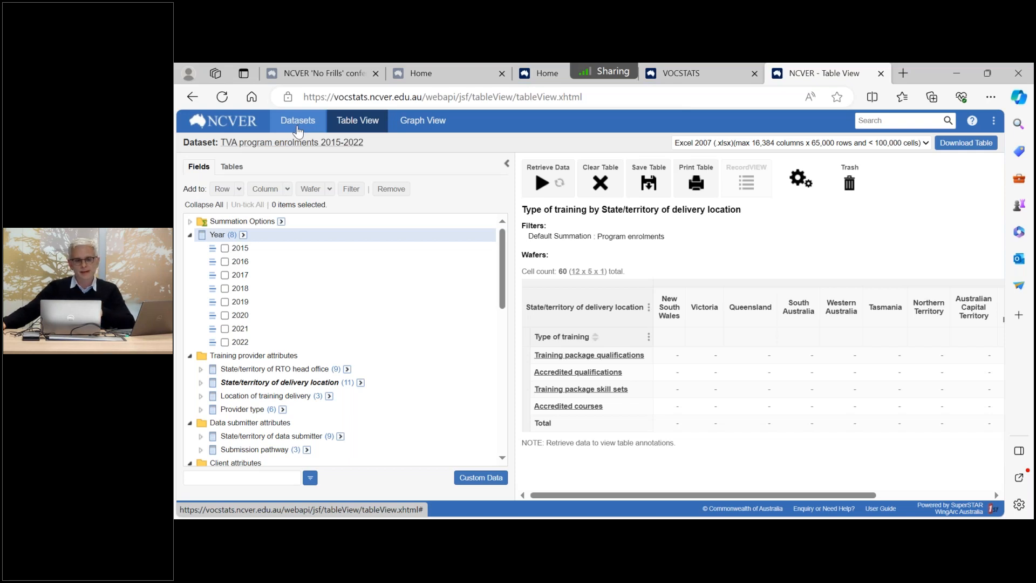
{"action": "left_click", "coordinate": [297, 129]}
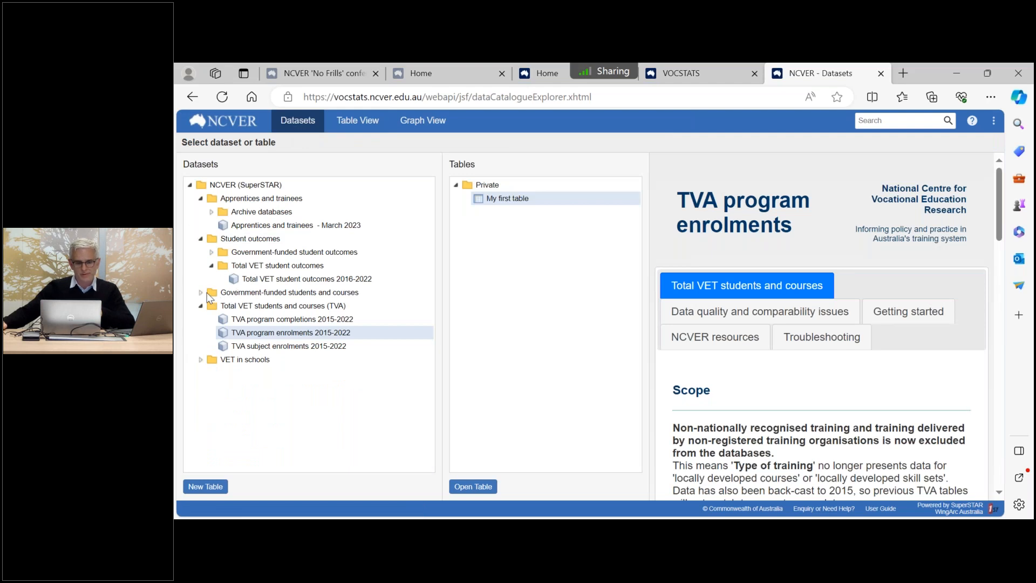
{"action": "left_click", "coordinate": [208, 294]}
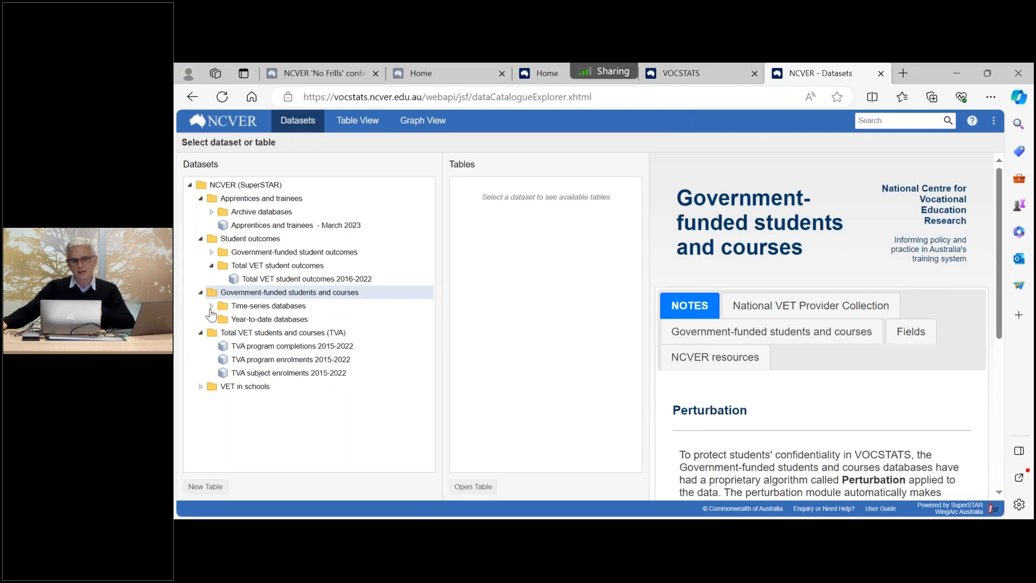
{"action": "left_click", "coordinate": [211, 306]}
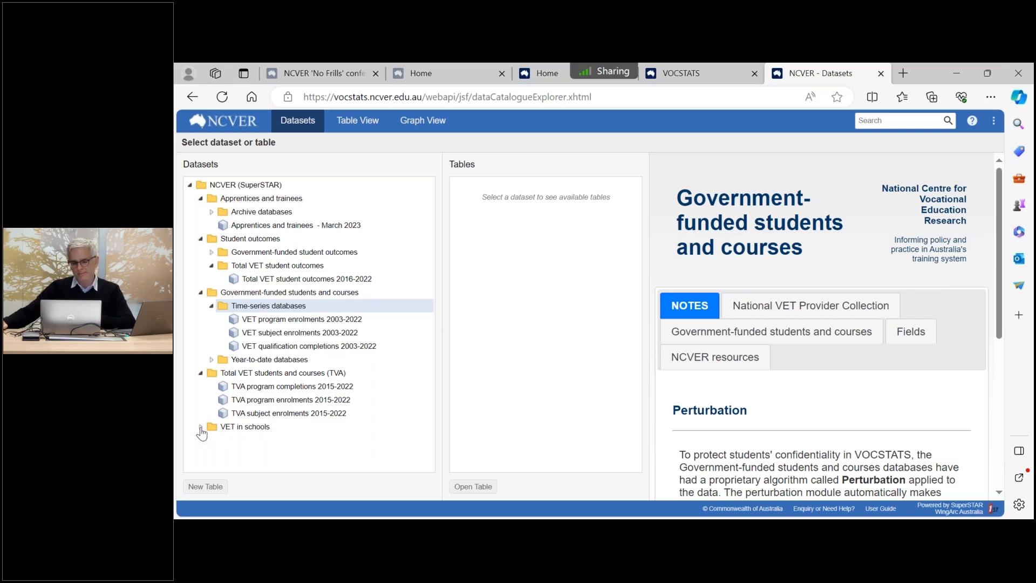
{"action": "left_click", "coordinate": [202, 428]}
{"action": "right_click", "coordinate": [326, 438]}
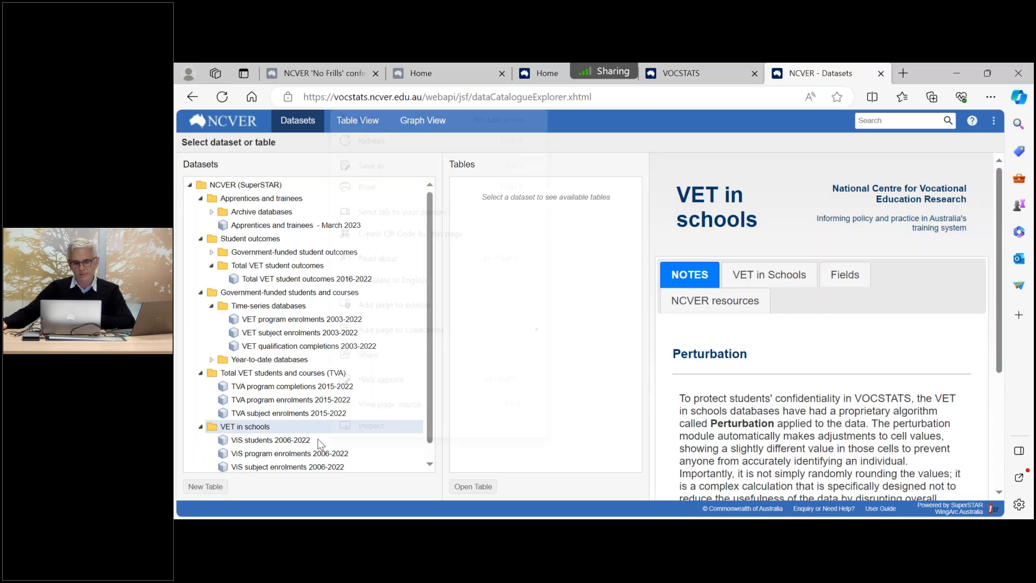
{"action": "left_click", "coordinate": [416, 467]}
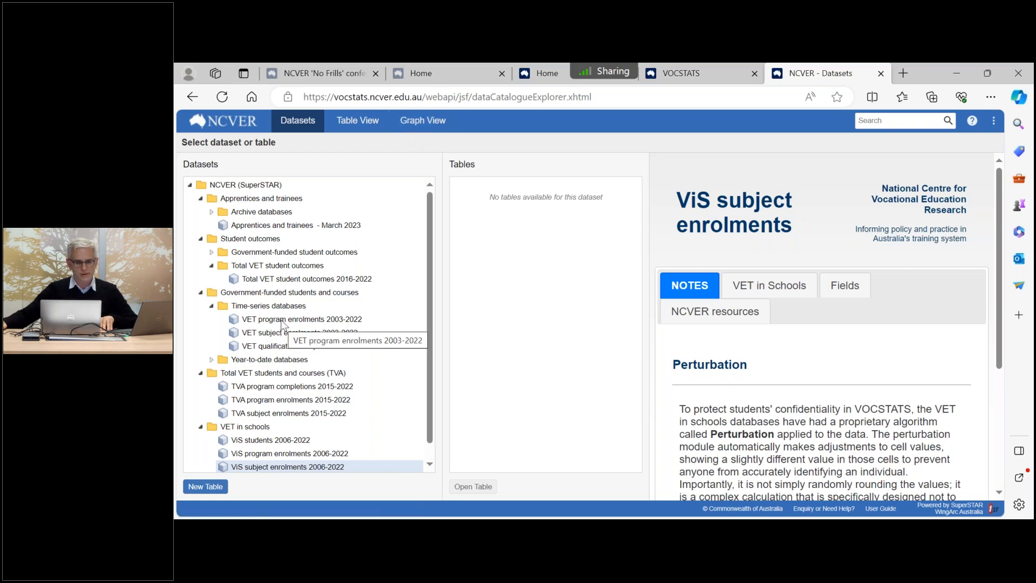
Start a new TVA program enrolments 2015-2022 table with the years 2021 and 2022 as columns and no Year total
{"action": "left_click", "coordinate": [271, 400]}
{"action": "double_click", "coordinate": [270, 404]}
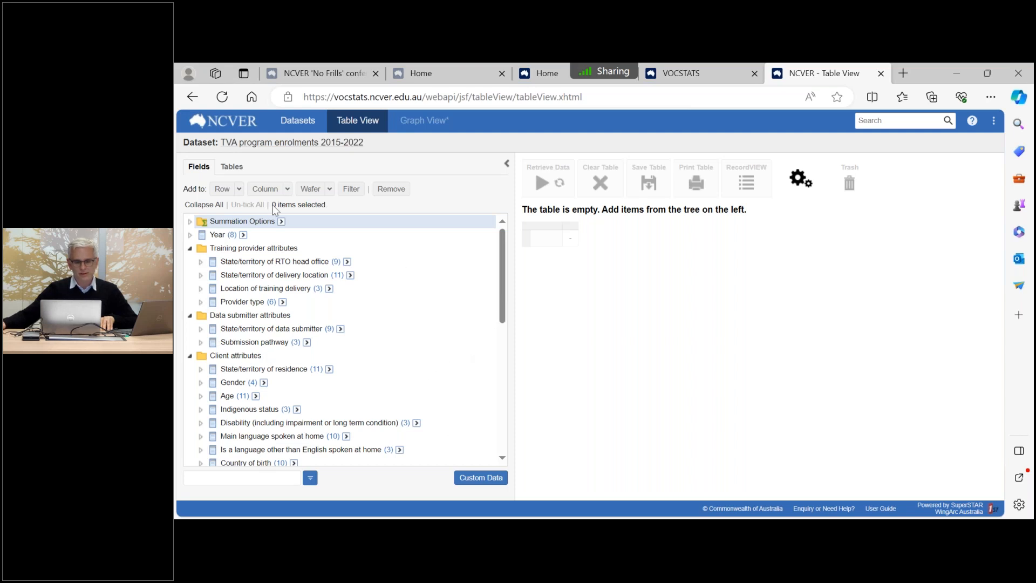
{"action": "left_click", "coordinate": [190, 235]}
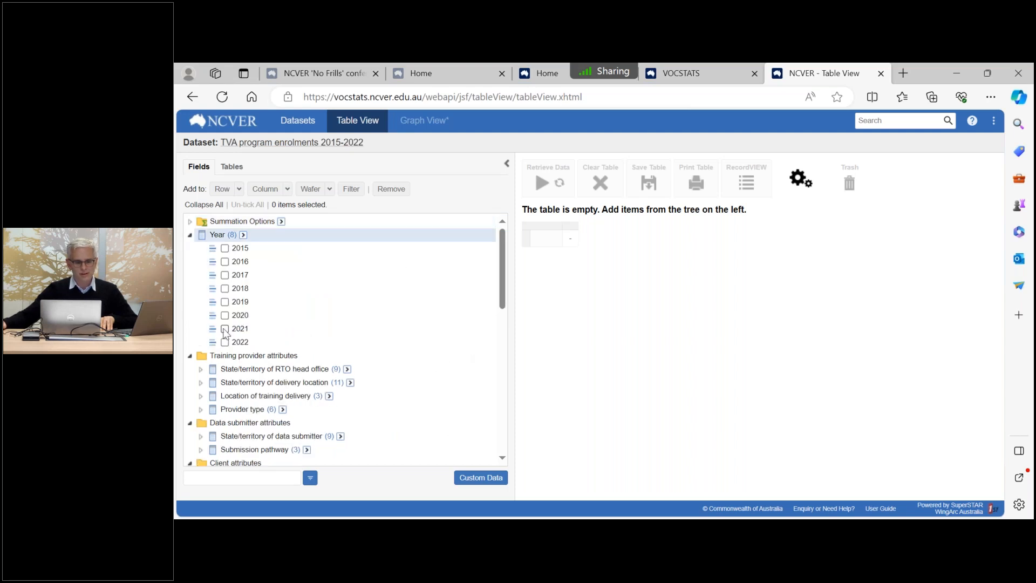
{"action": "left_click", "coordinate": [225, 328]}
{"action": "left_click", "coordinate": [225, 342]}
{"action": "left_click", "coordinate": [255, 190]}
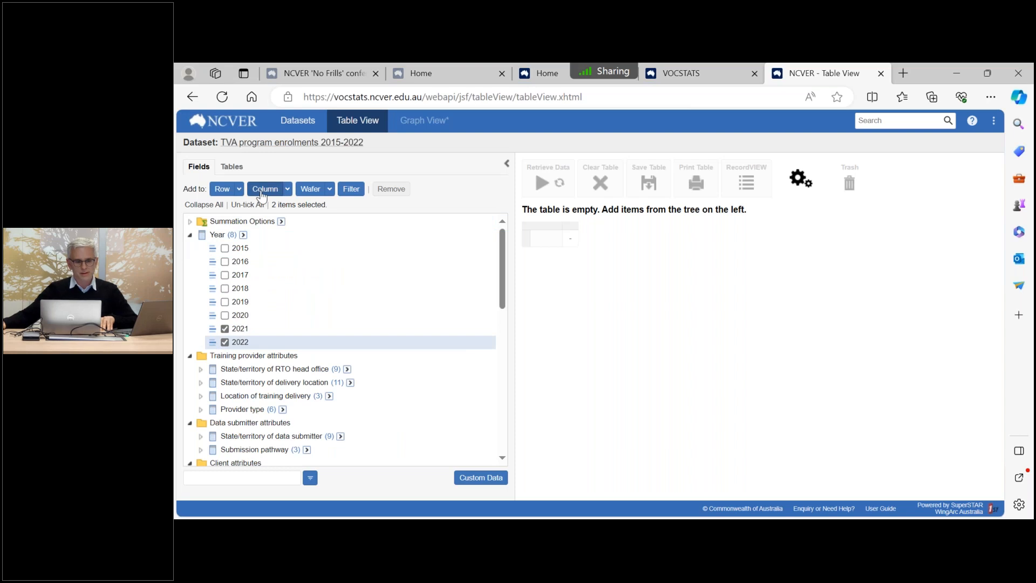
{"action": "left_click", "coordinate": [559, 320]}
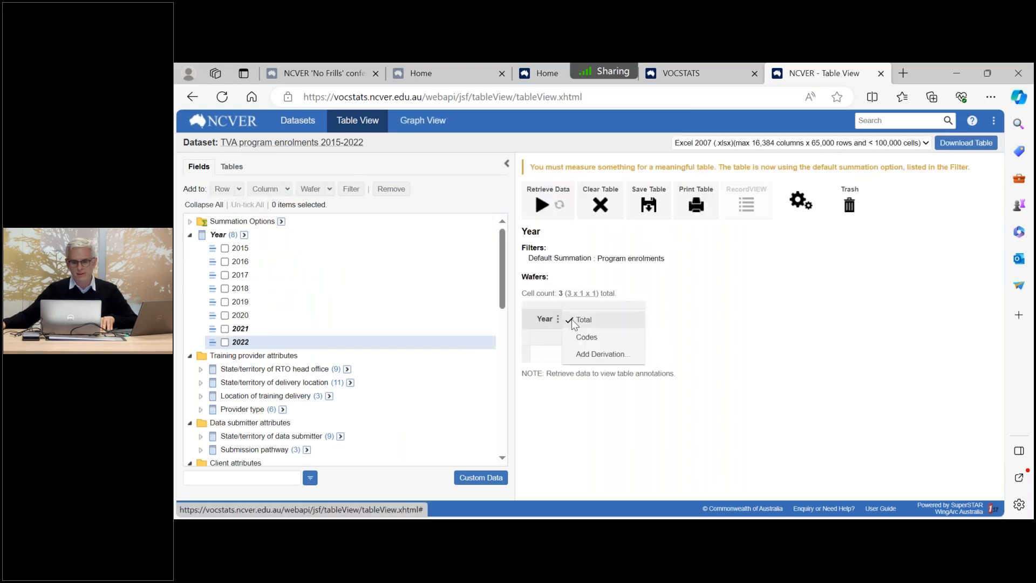
{"action": "left_click", "coordinate": [575, 320]}
Start a derivation on the Year field with the percentage-change formula (v2-v1)/v1*100
{"action": "left_click", "coordinate": [558, 297]}
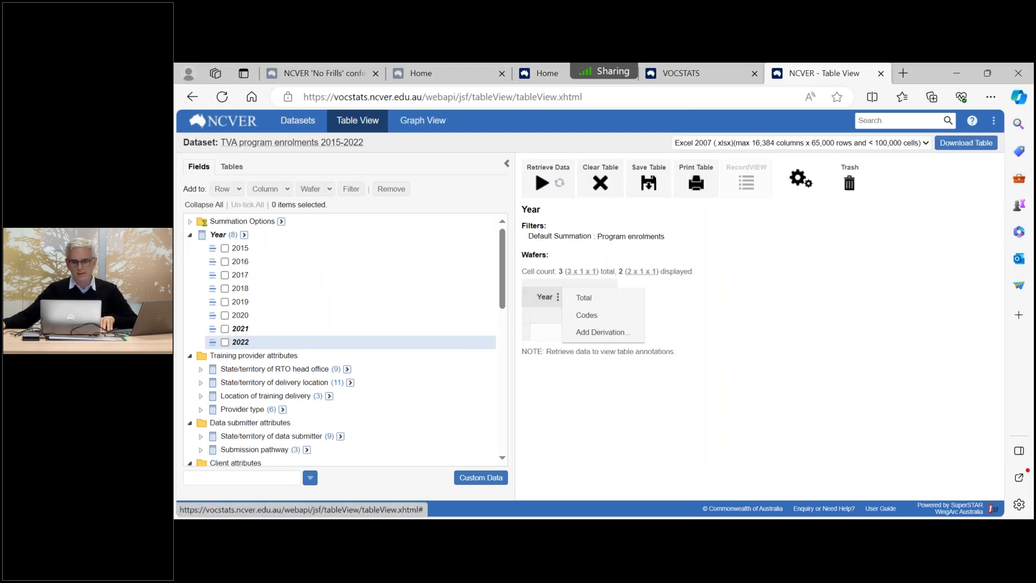
{"action": "left_click", "coordinate": [583, 332]}
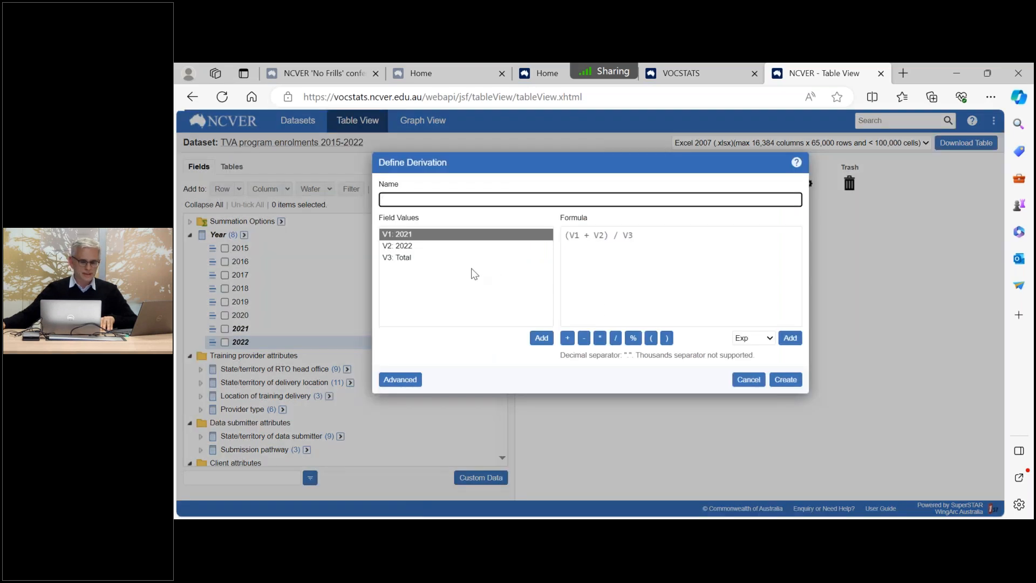
{"action": "left_click", "coordinate": [596, 243]}
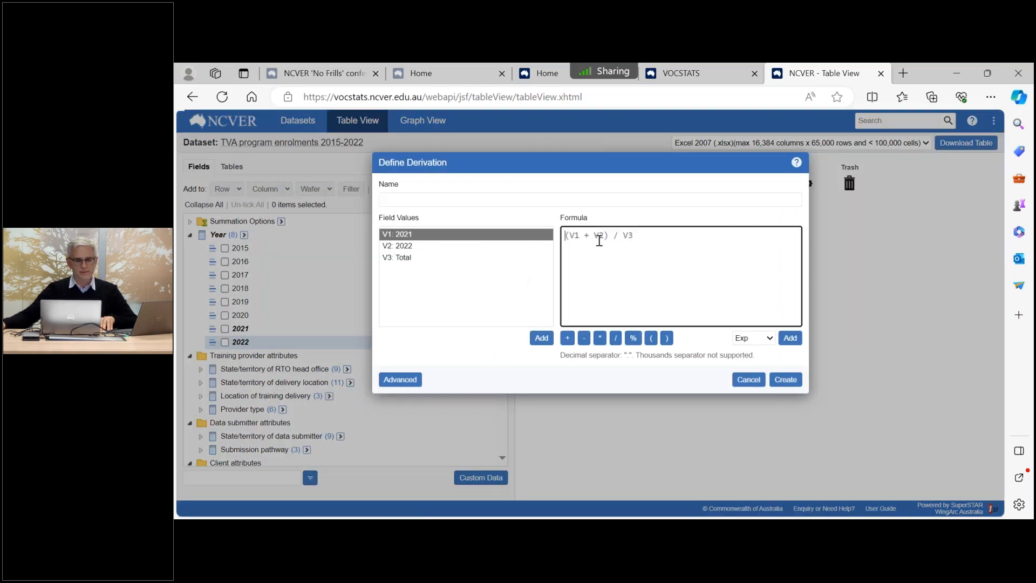
{"action": "type", "text": "("}
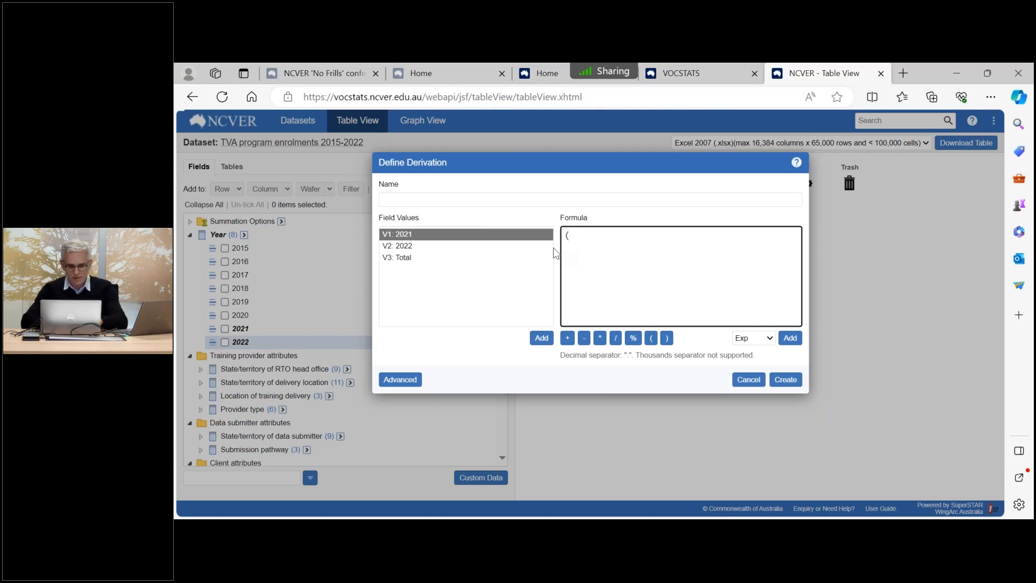
{"action": "type", "text": "v2-v"}
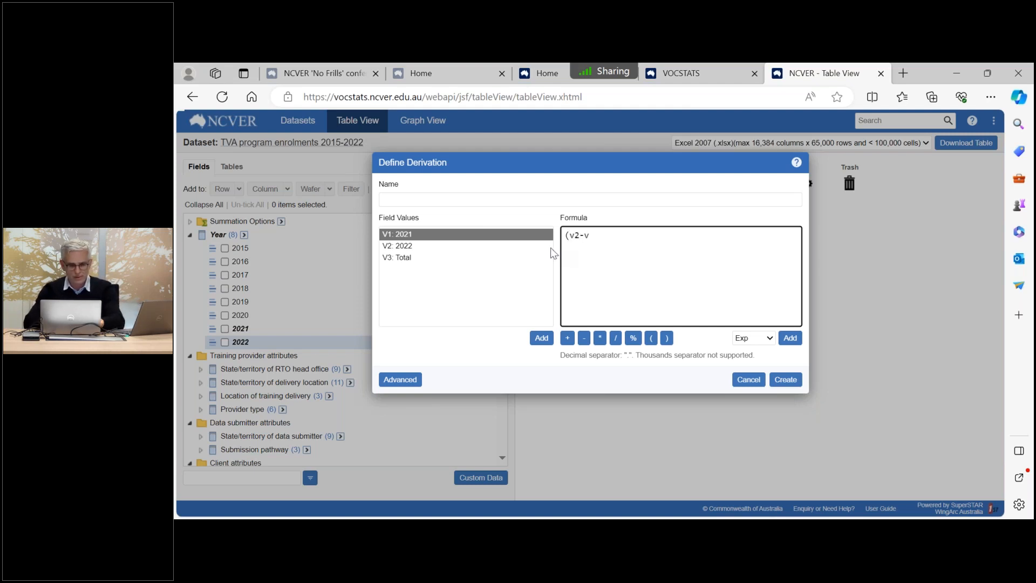
{"action": "type", "text": "1)"}
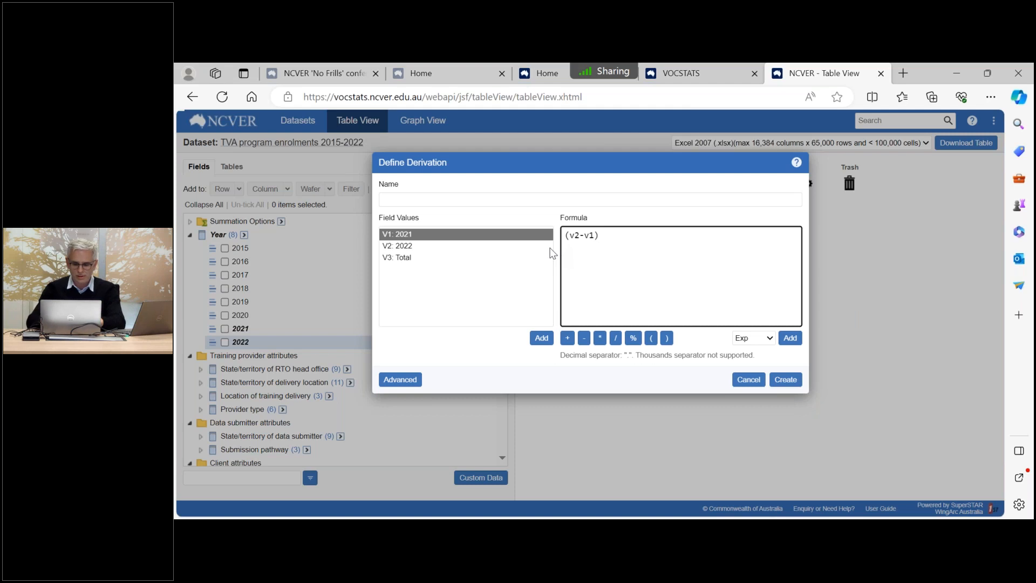
{"action": "type", "text": "/"}
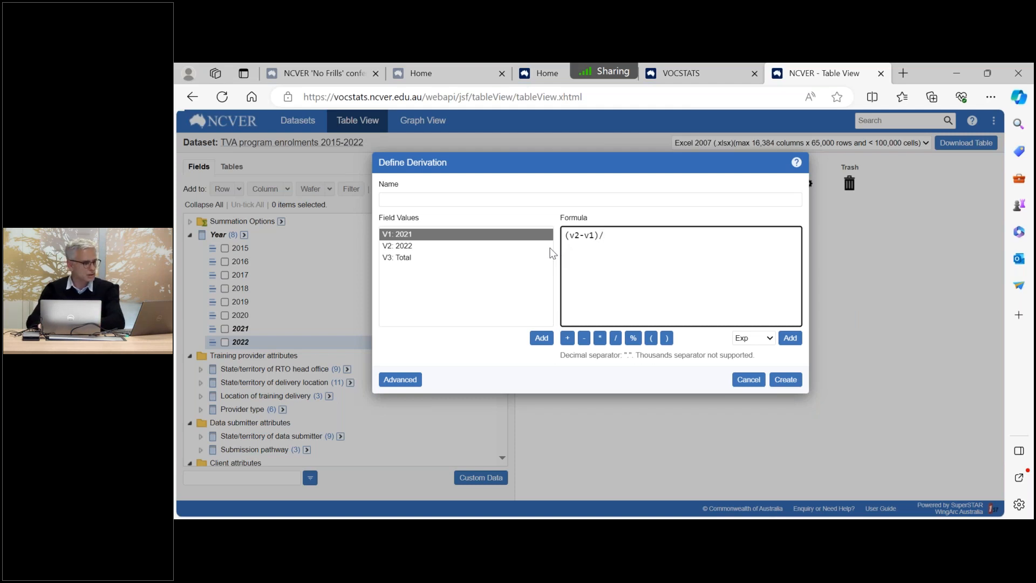
{"action": "type", "text": "v1"}
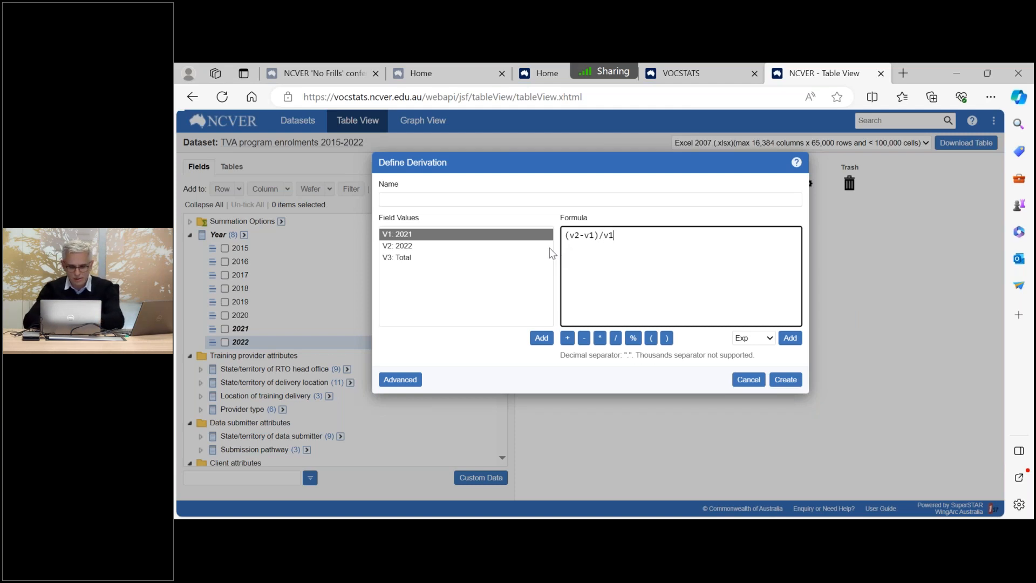
{"action": "type", "text": "*100"}
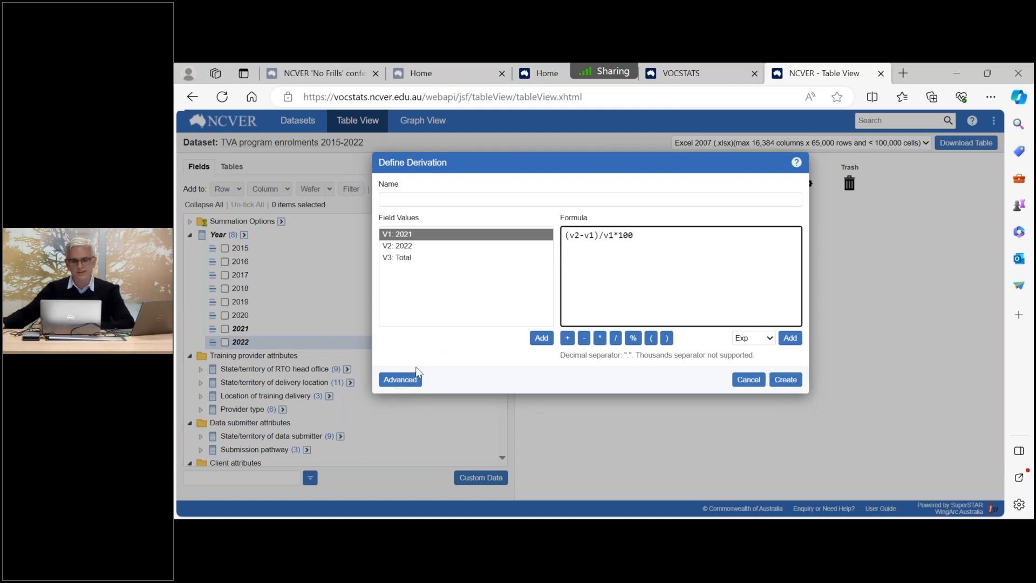
Set the derivation to 1 decimal, name it "% change" and create it in the table
{"action": "left_click", "coordinate": [413, 381]}
{"action": "left_click", "coordinate": [700, 395]}
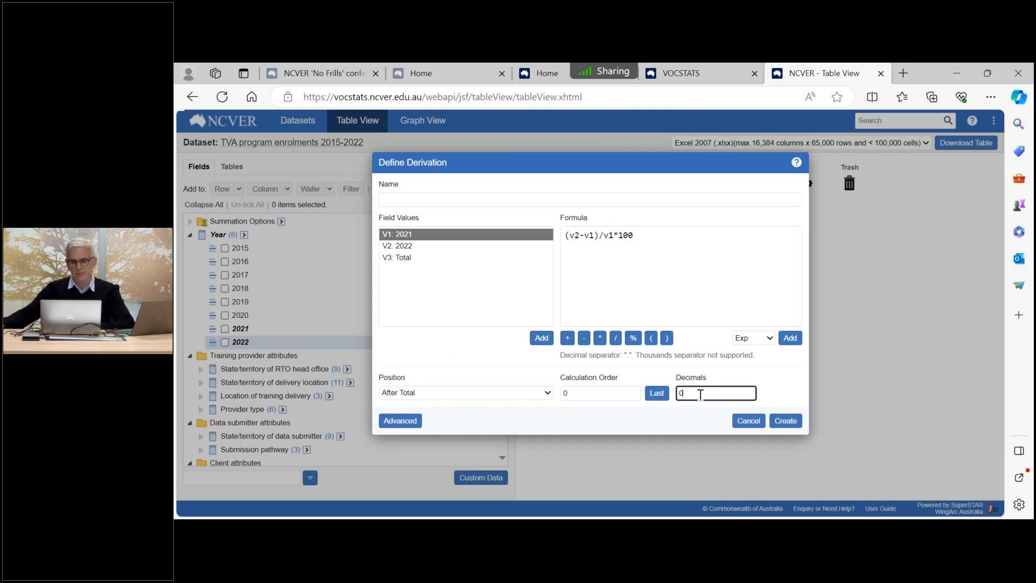
{"action": "left_click_drag", "start_coordinate": [701, 394], "coordinate": [680, 409]}
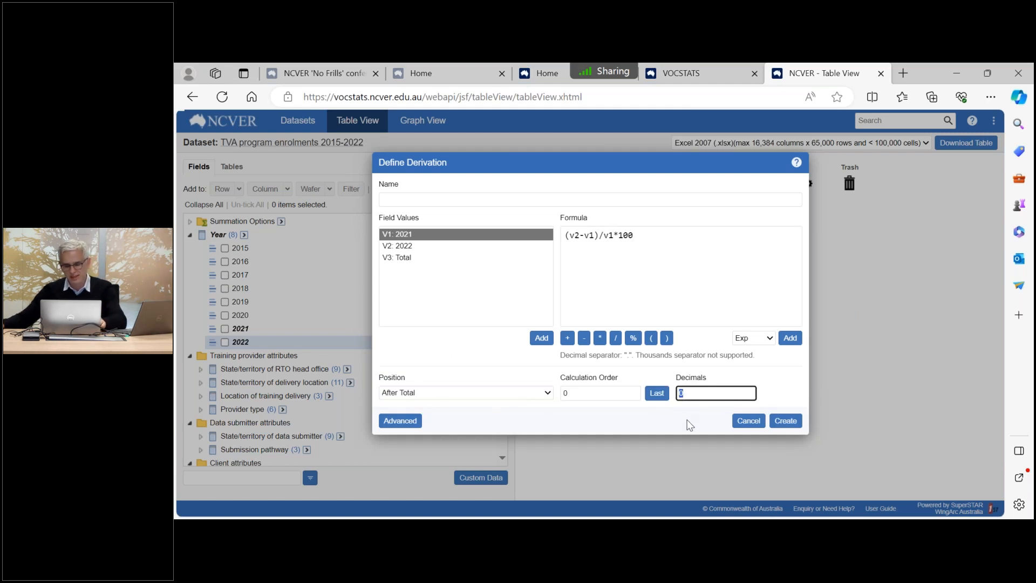
{"action": "left_click", "coordinate": [787, 422]}
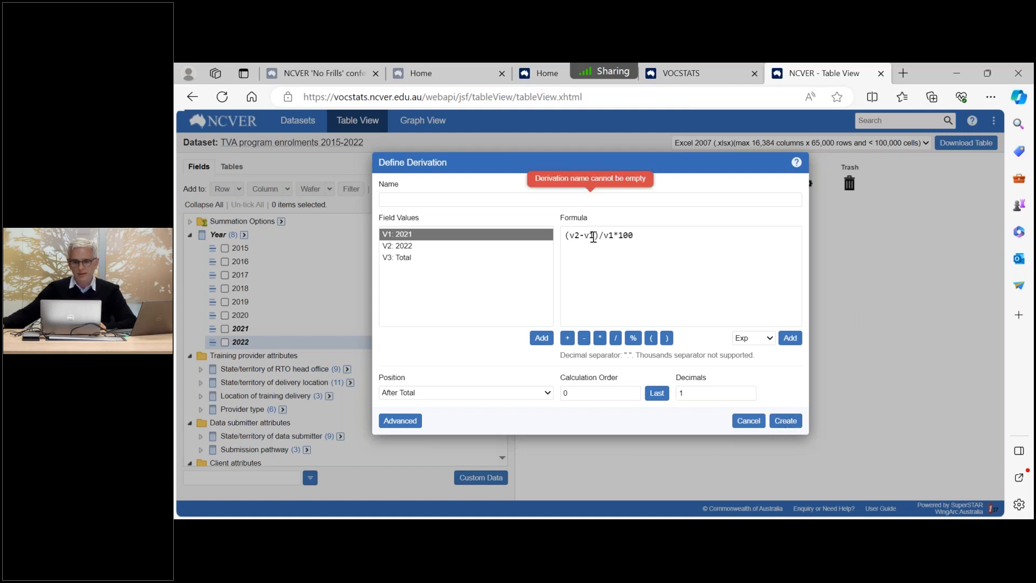
{"action": "left_click", "coordinate": [479, 201]}
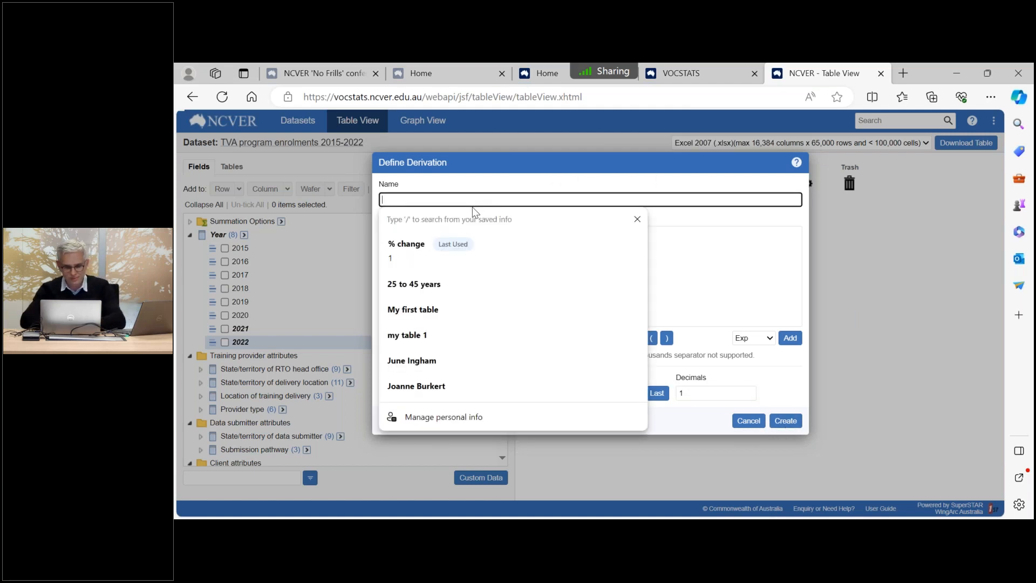
{"action": "type", "text": "% change"}
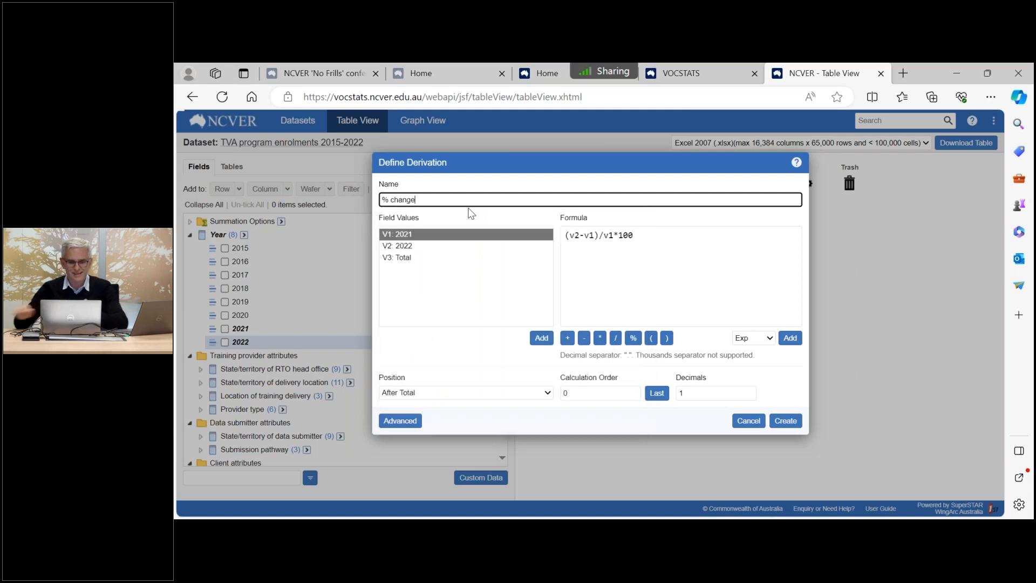
{"action": "left_click", "coordinate": [795, 424]}
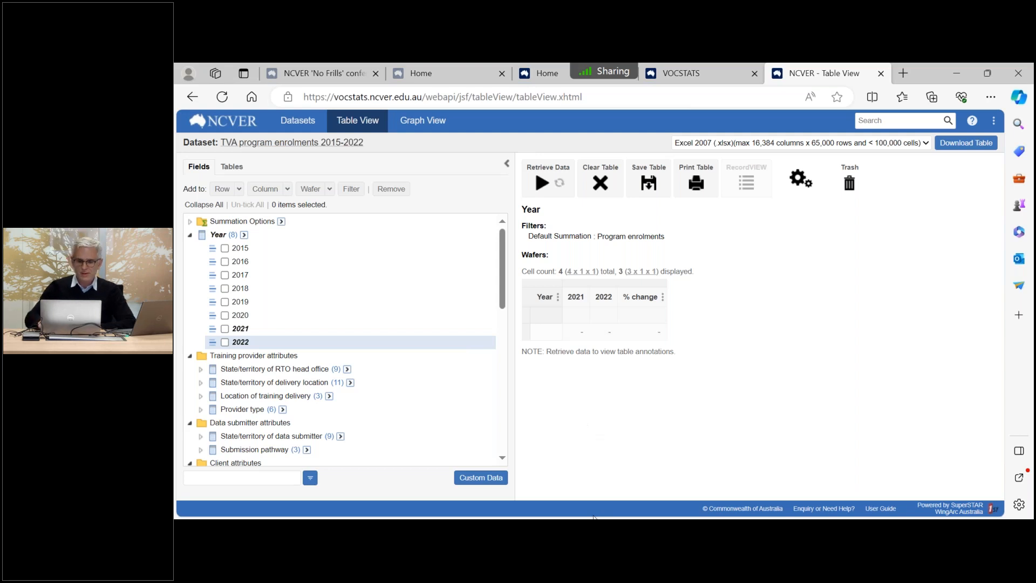
{"action": "left_click", "coordinate": [594, 517]}
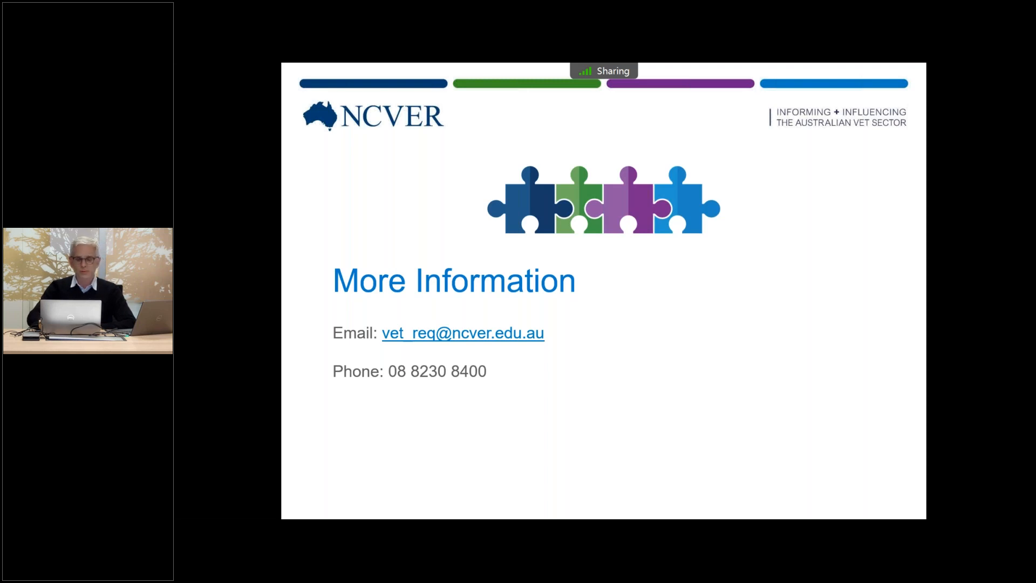
{"action": "key", "text": "Right"}
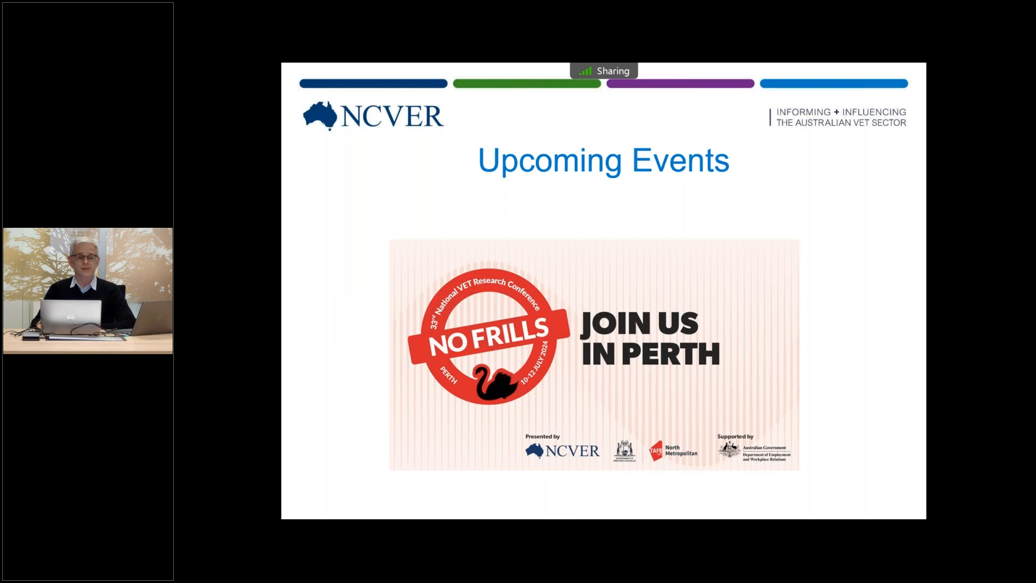